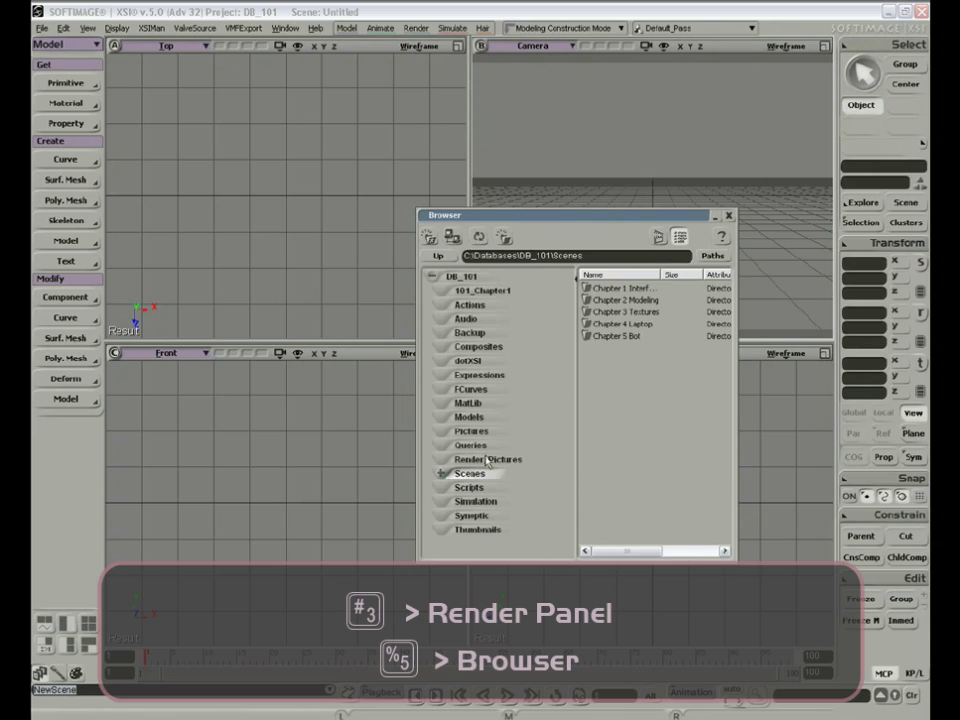
- Open the Texture Projection Start scene from the Chapter 3 Textures folder without saving the current scene, and close the browser
double_click(609, 314)
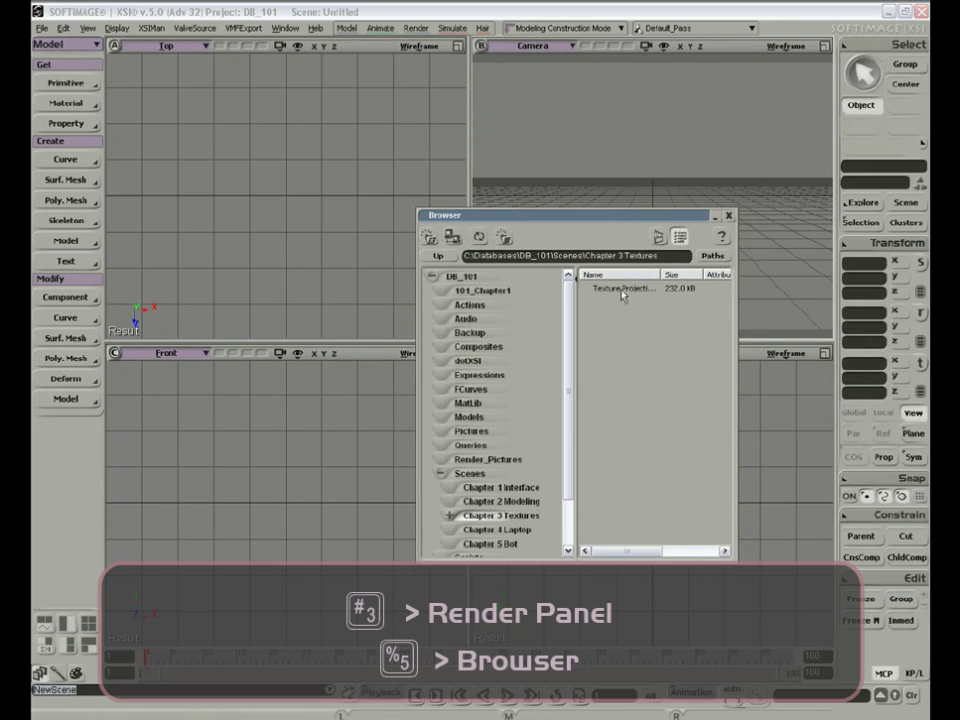
click(657, 237)
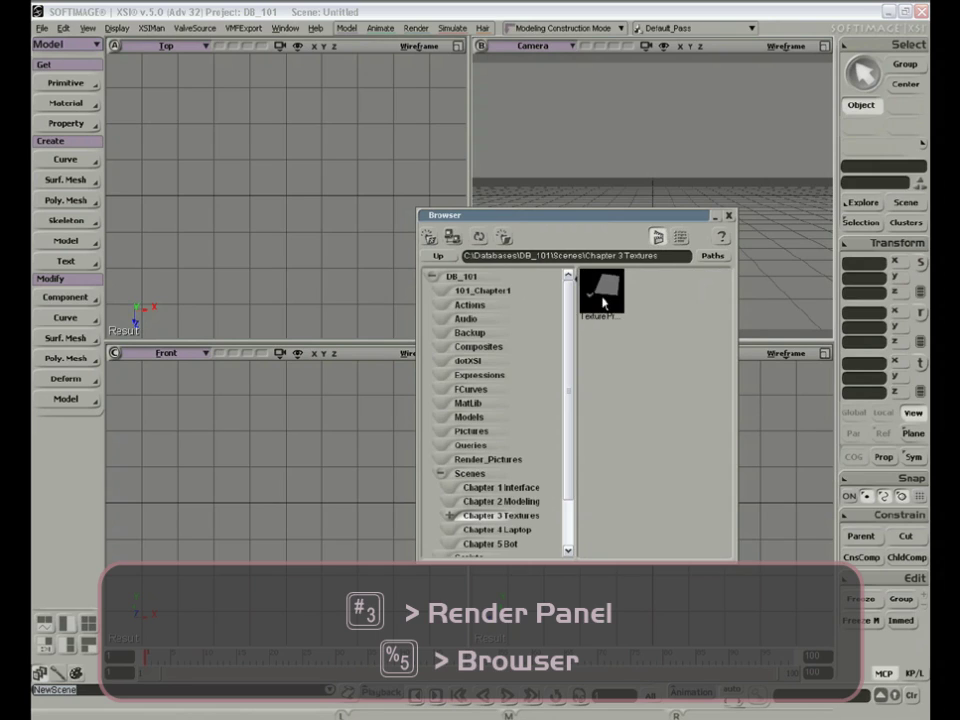
click(681, 238)
drag(636, 288, 320, 281)
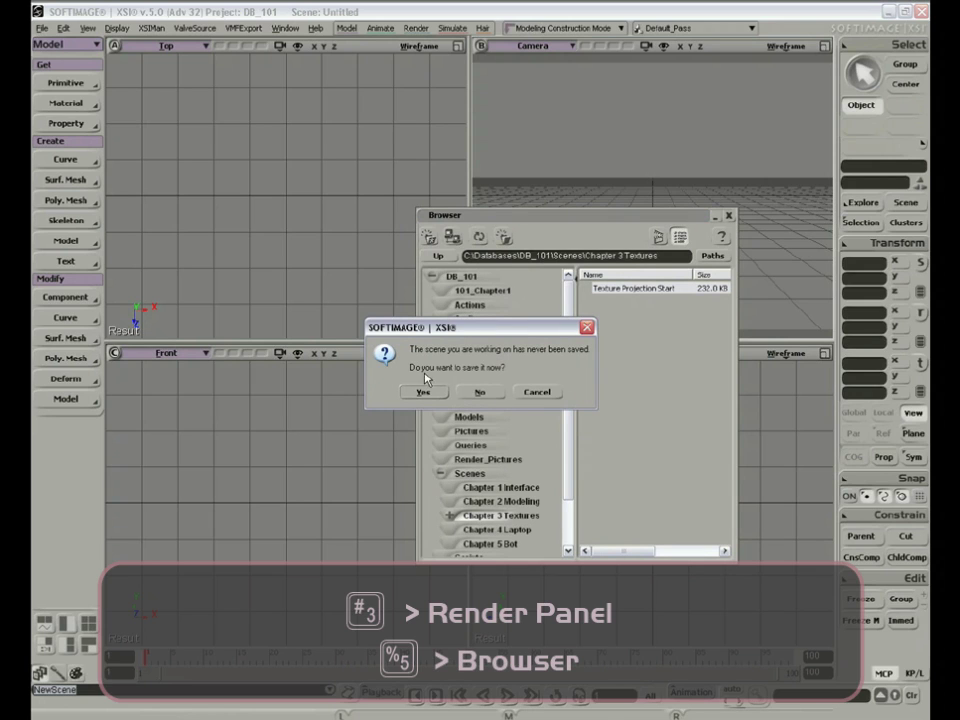
click(479, 394)
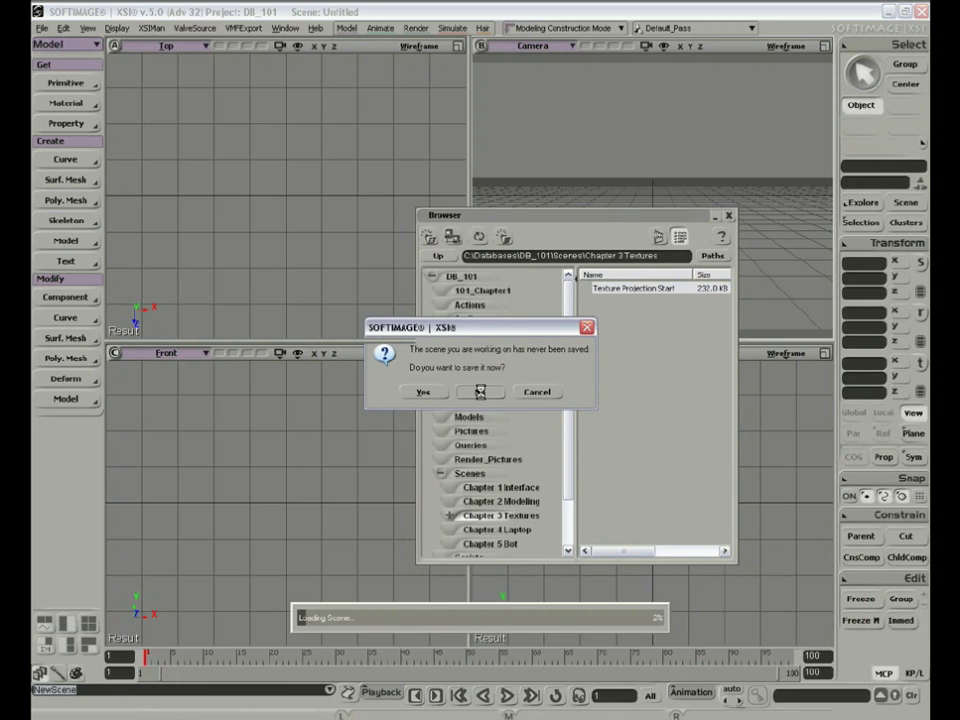
click(728, 215)
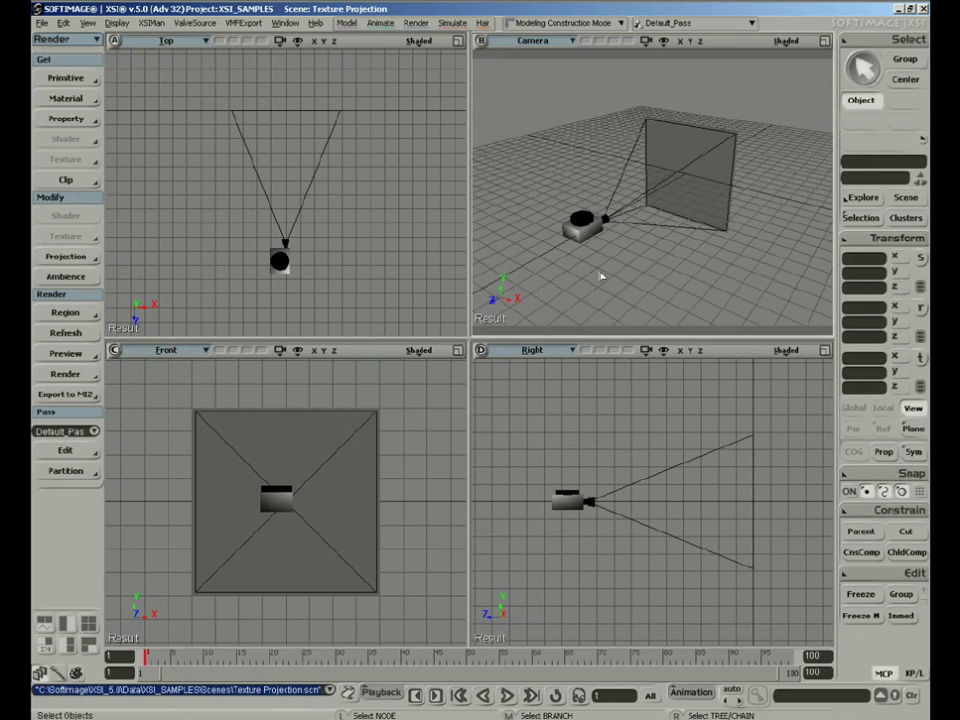
- Maximize the Camera view and examine the projector model and the upright grid from several angles
key(s)
right_drag(606, 272, 677, 229)
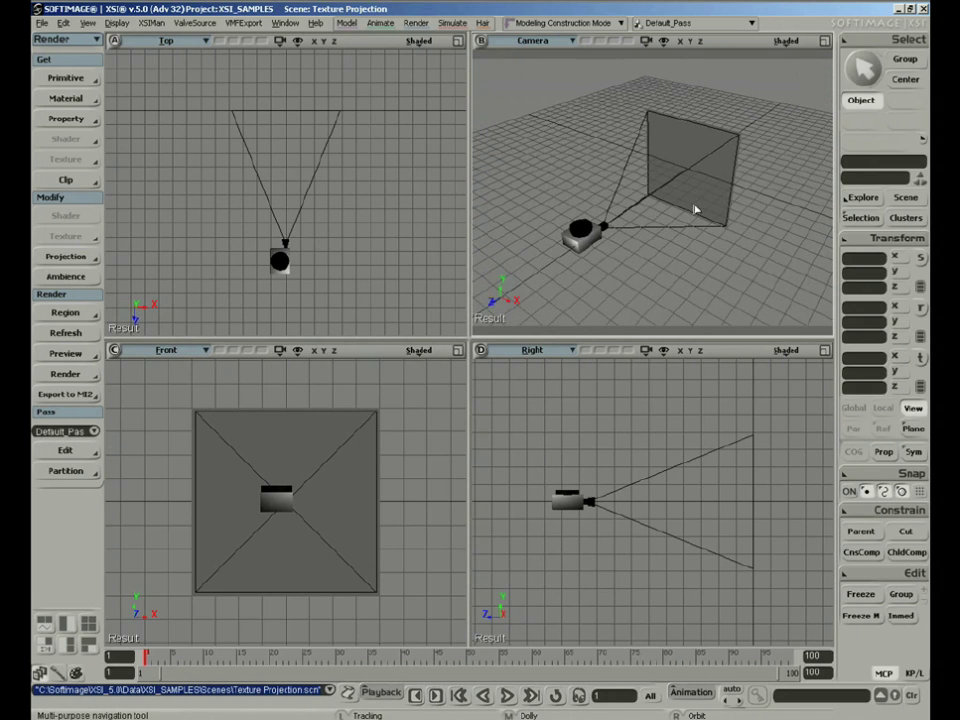
click(824, 42)
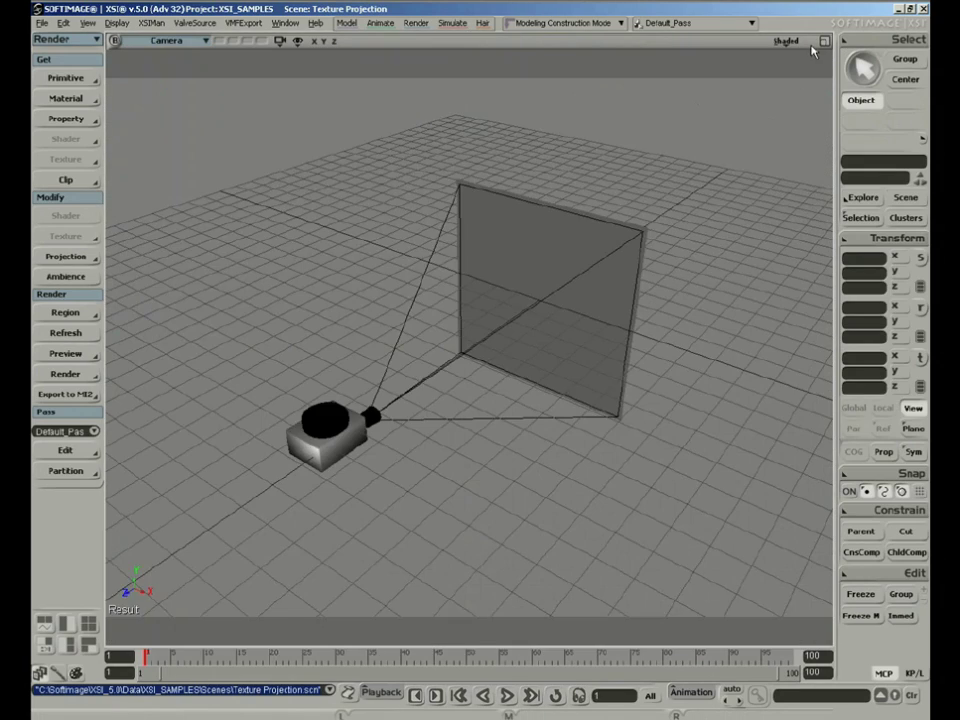
key(s)
right_drag(535, 353, 357, 447)
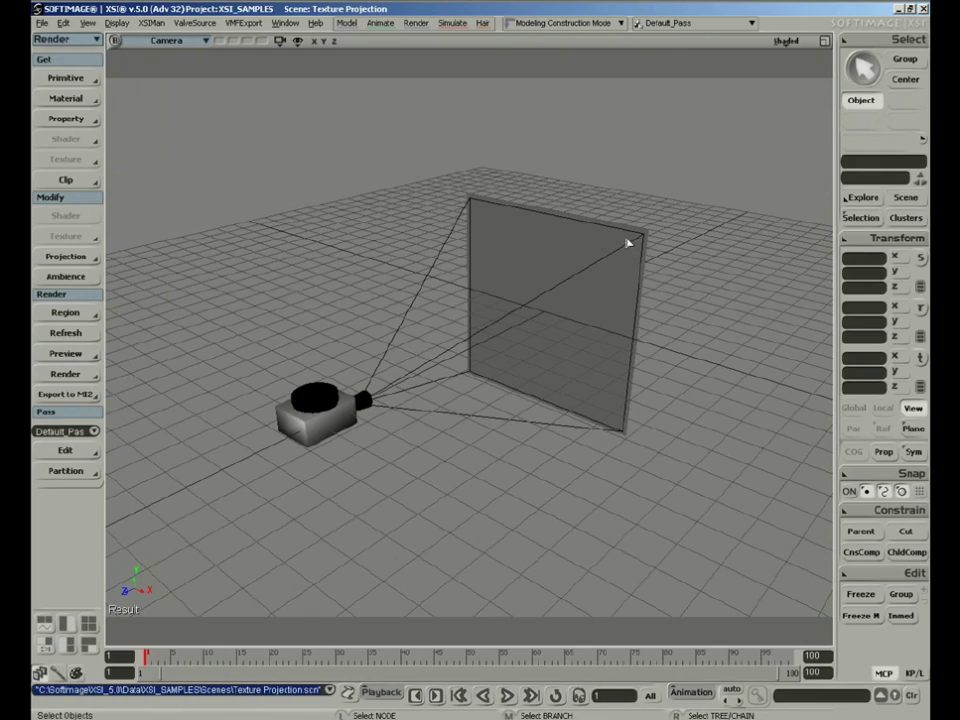
key(s)
right_drag(527, 261, 535, 296)
- Apply an Image texture to the upright grid, creating a local copy of the shared material
key(space)
click(538, 300)
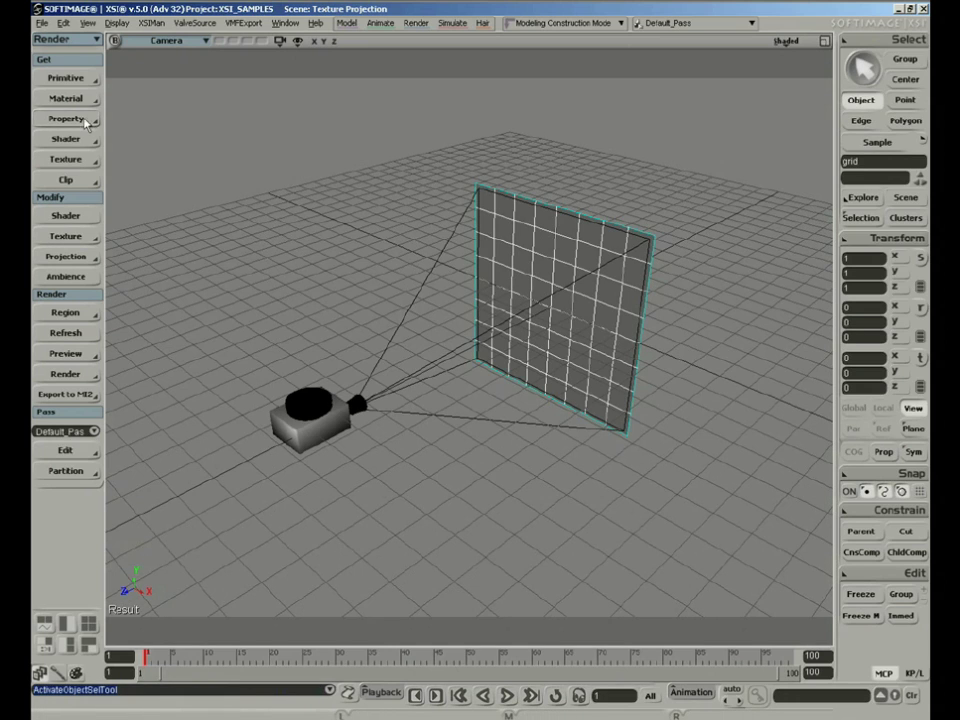
click(65, 159)
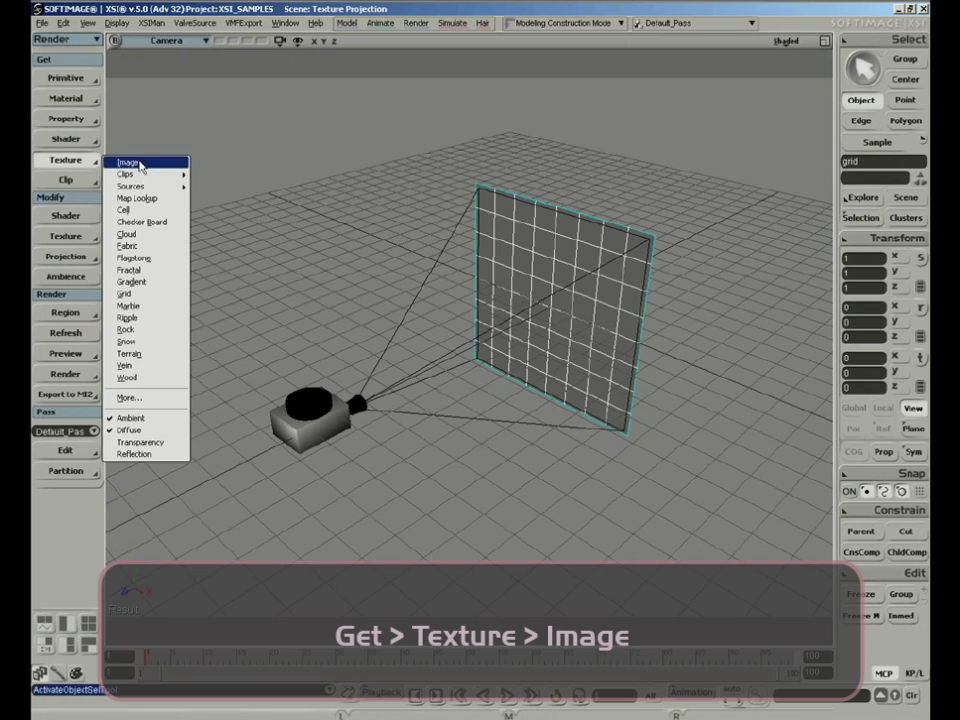
click(128, 162)
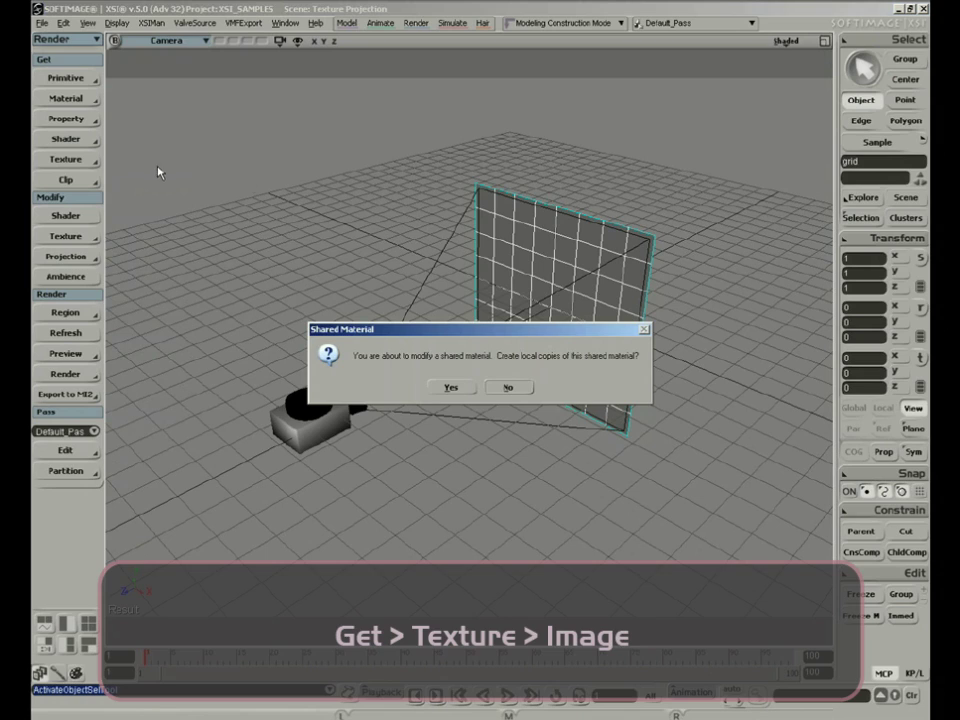
click(450, 388)
drag(396, 310, 292, 80)
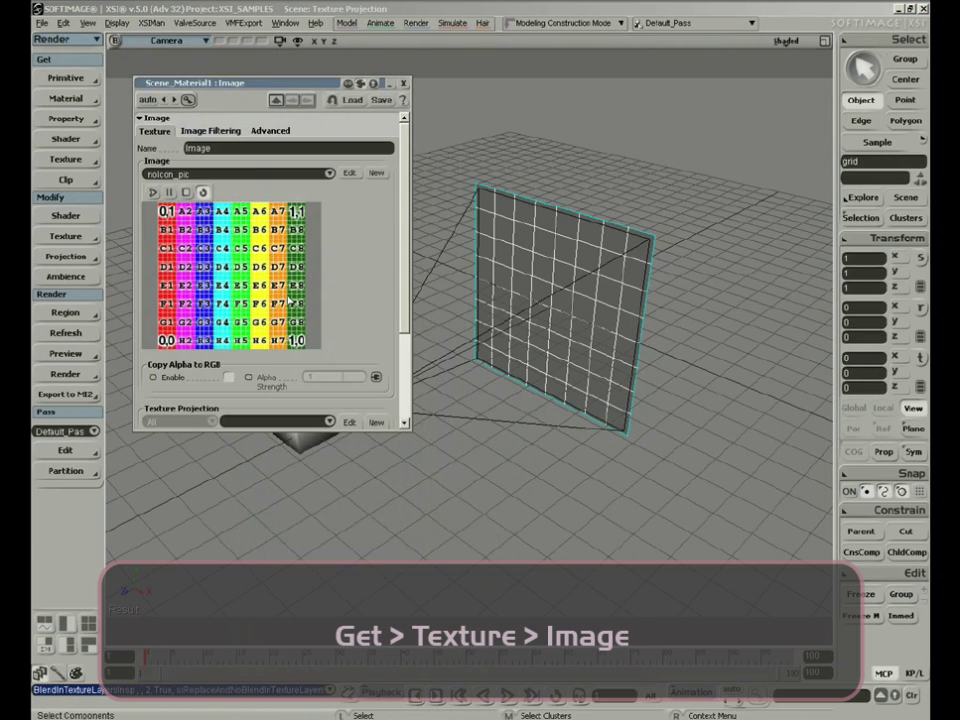
- Restore the four-view layout and create a new Planar XY texture projection for the grid's image
mouse_move(405, 224)
mouse_down()
mouse_move(404, 286)
mouse_move(411, 216)
mouse_up()
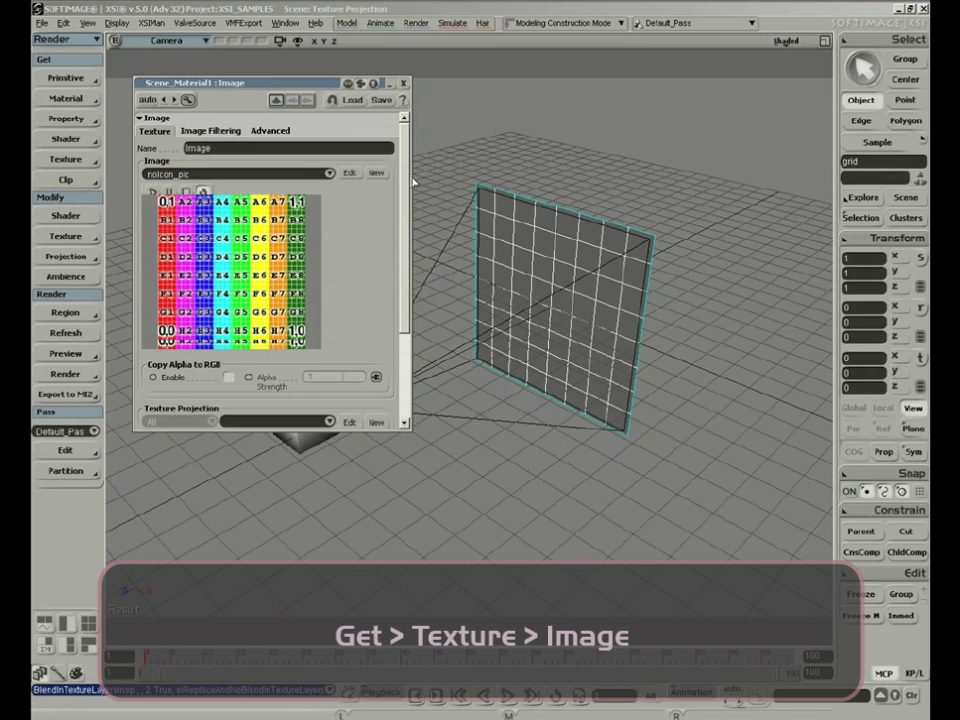
drag(404, 180, 406, 259)
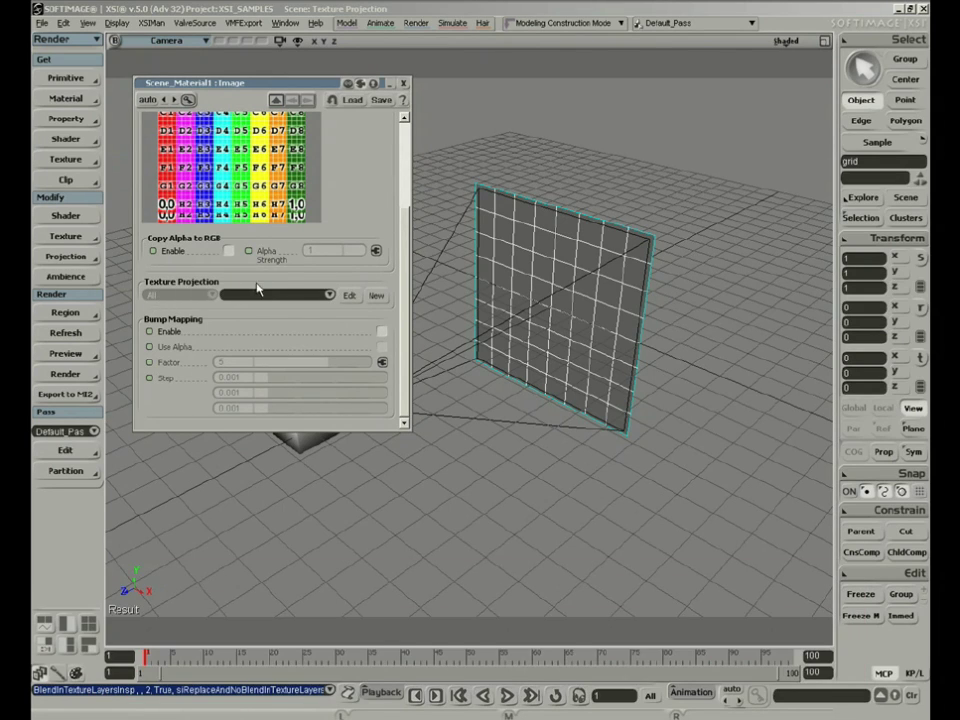
drag(376, 83, 313, 65)
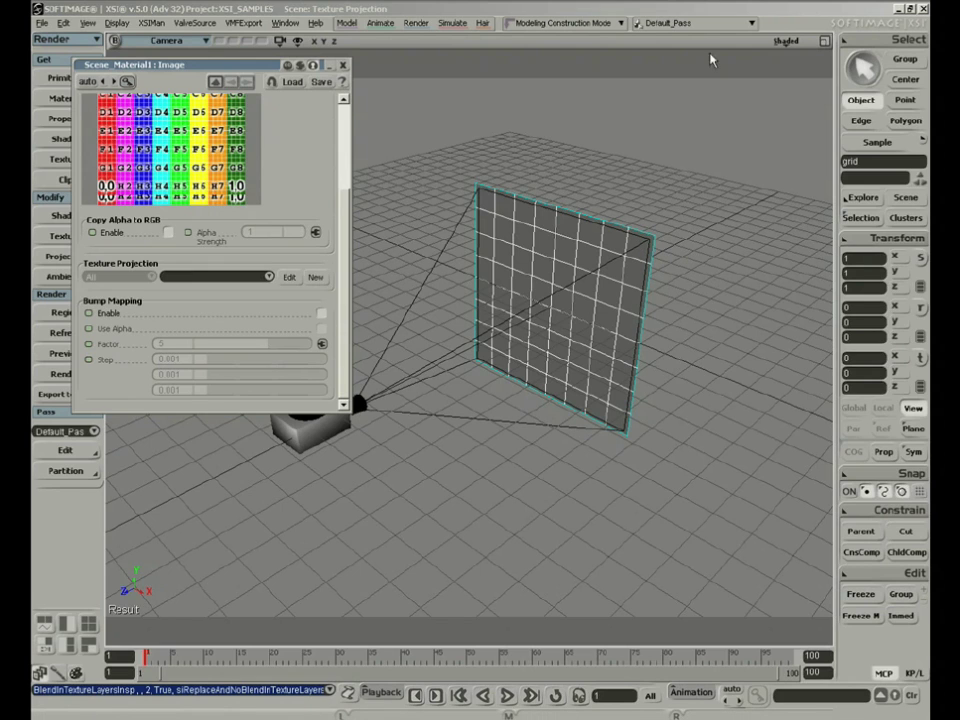
click(825, 39)
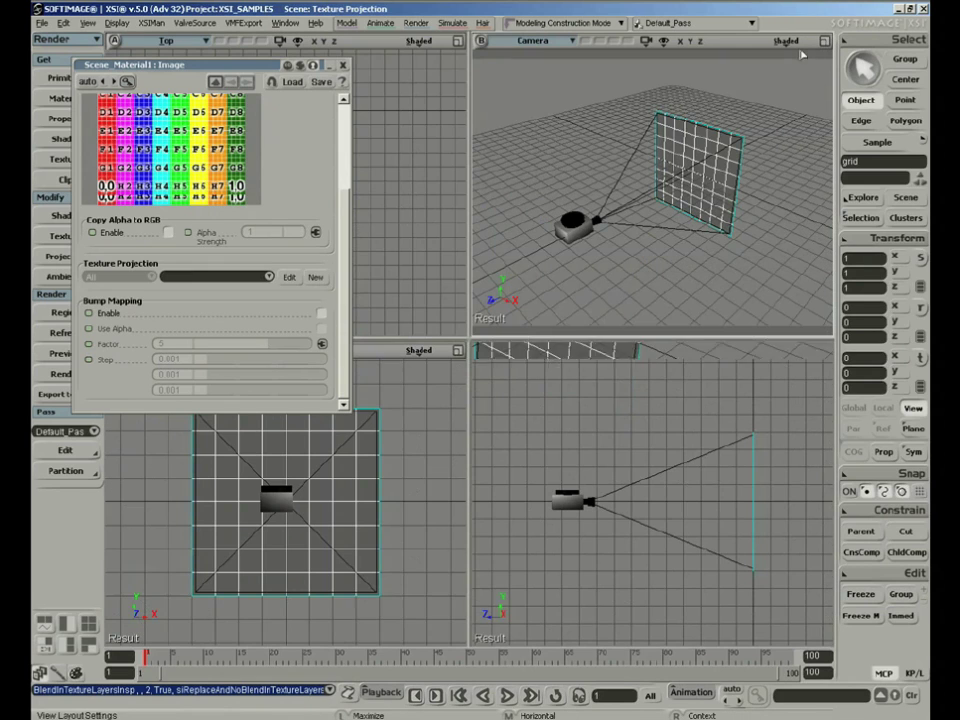
click(318, 279)
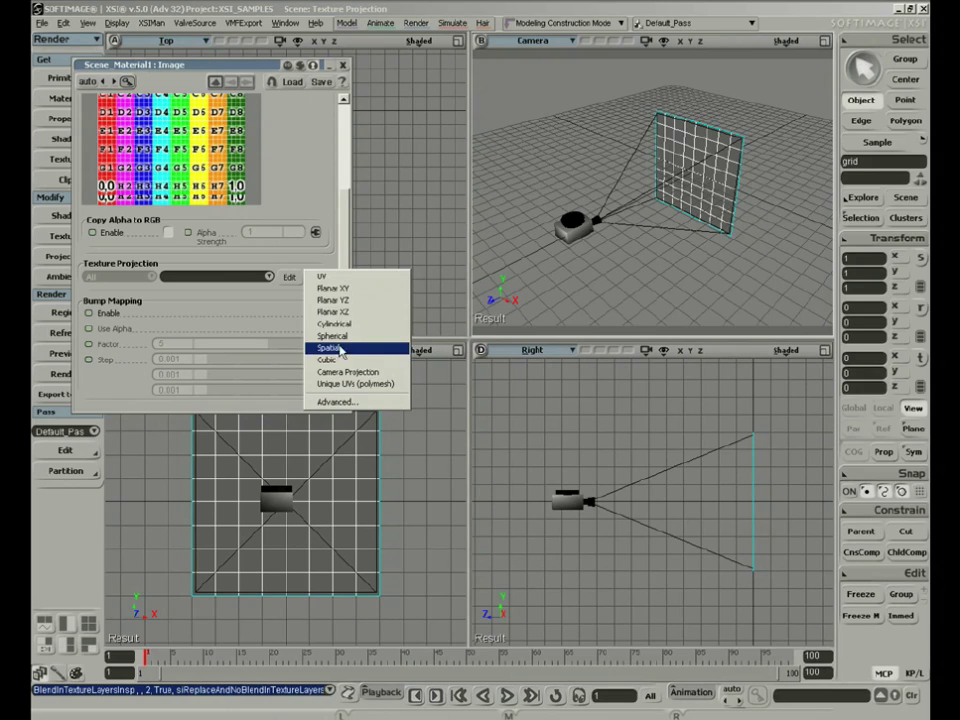
click(318, 175)
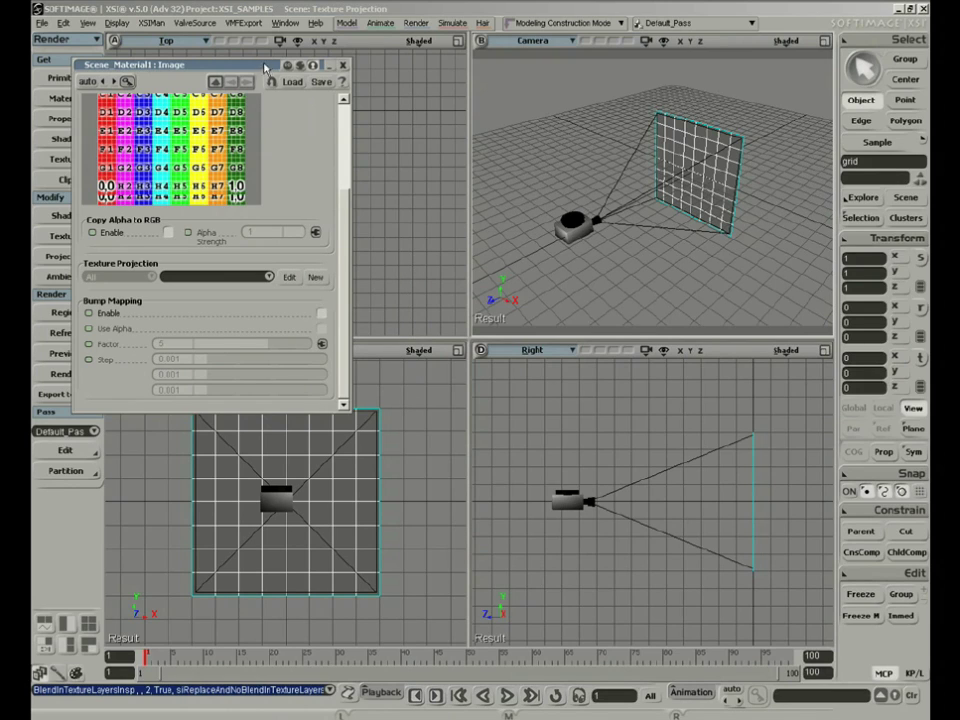
drag(265, 67, 303, 53)
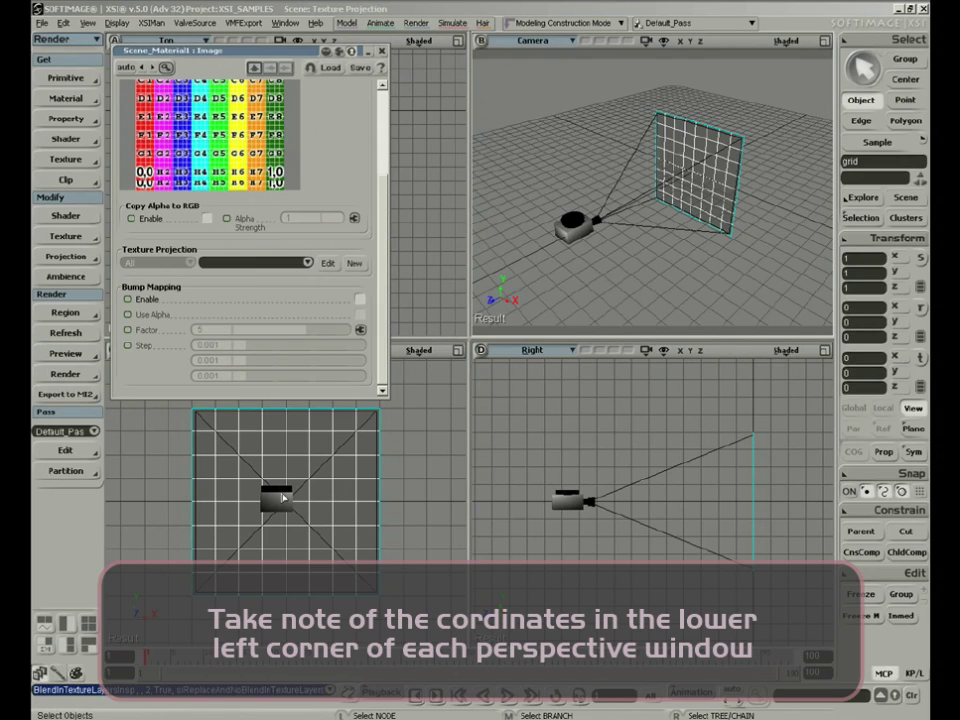
key(v)
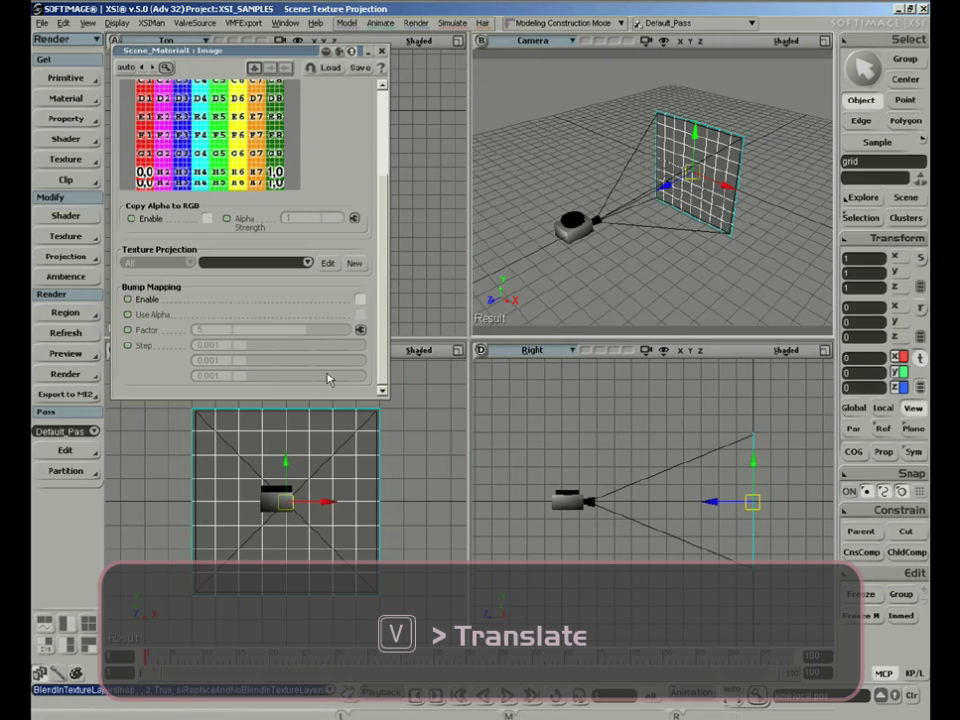
click(356, 266)
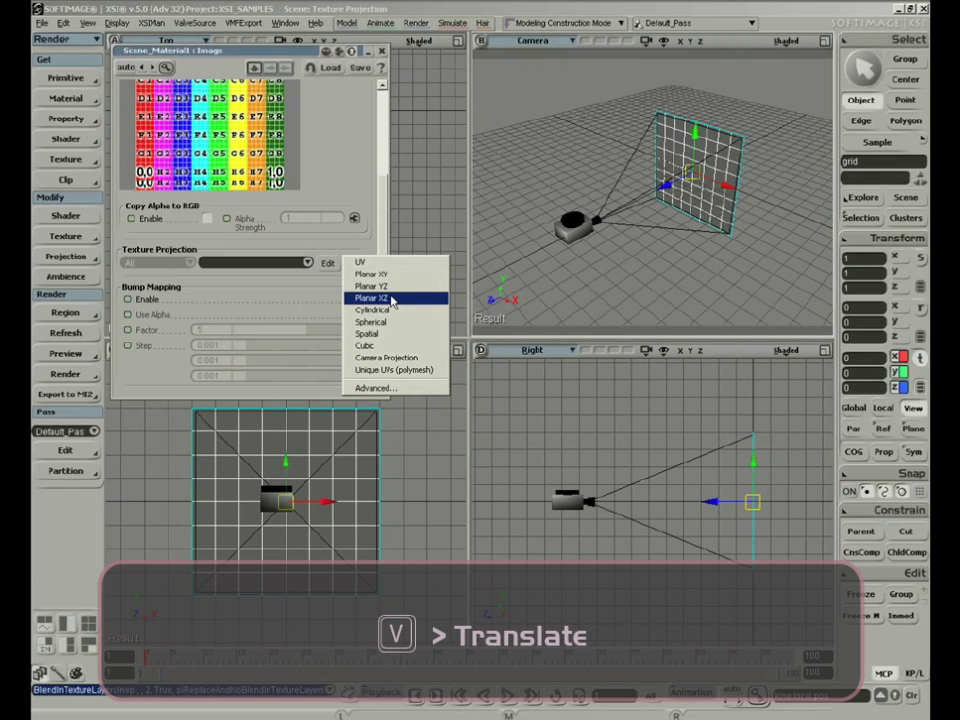
click(390, 275)
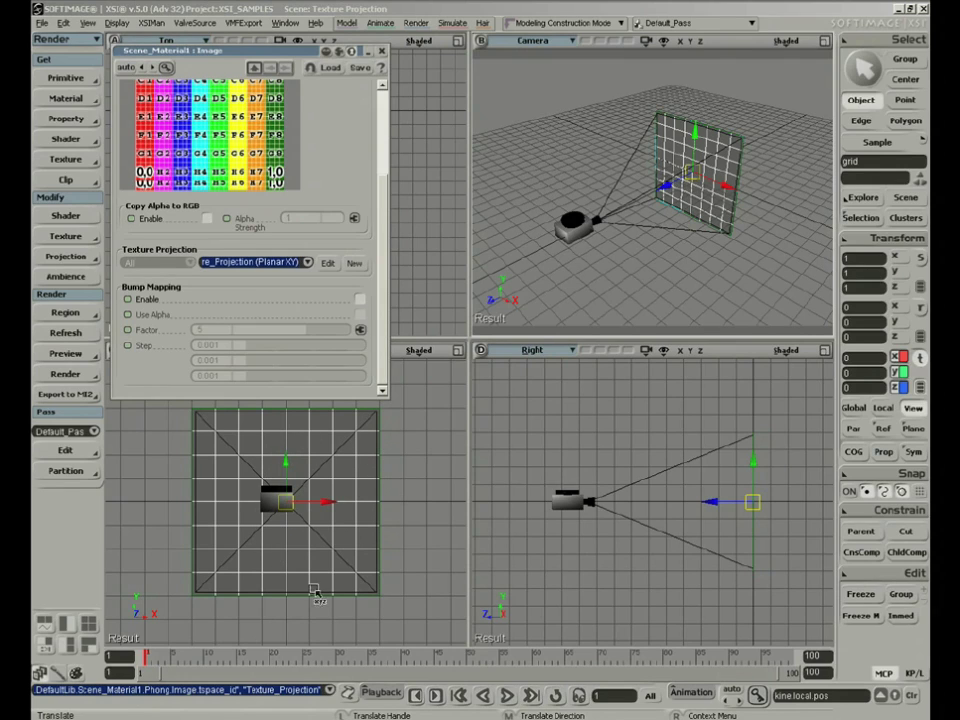
- Set the Camera view's display mode to Textured and inspect the image on the grid
click(786, 41)
click(768, 237)
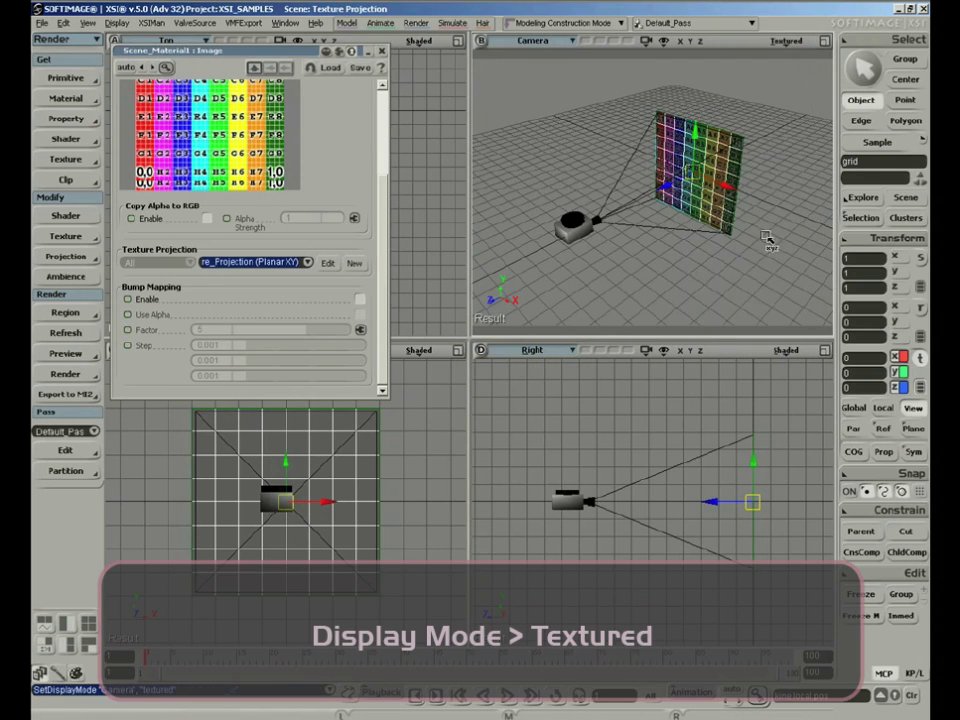
key(s)
right_drag(699, 244, 722, 202)
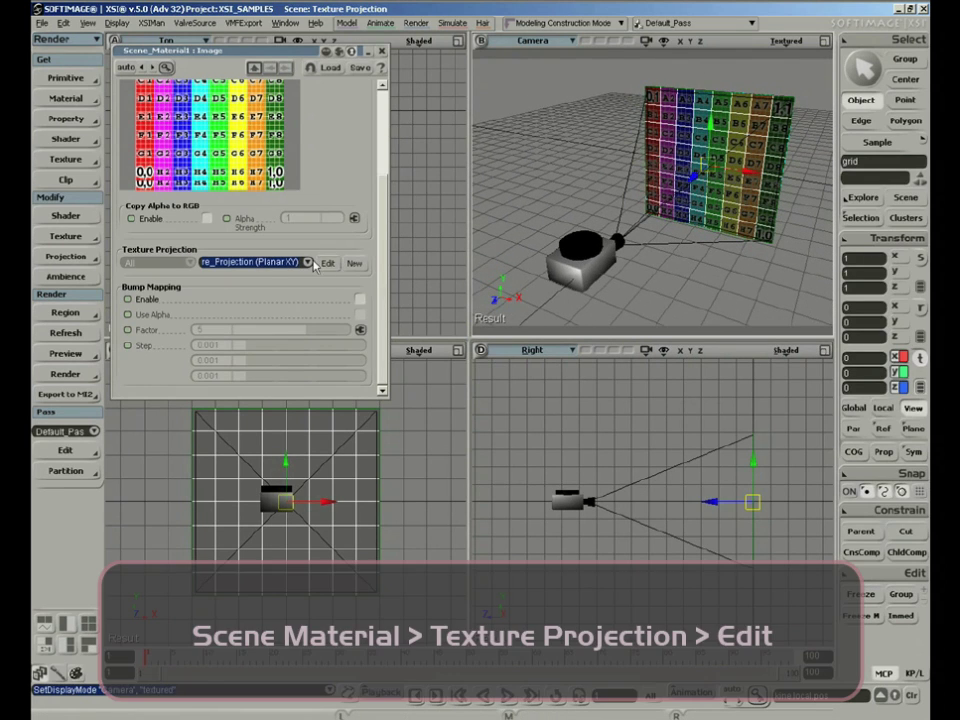
- Open the grid's texture projection for editing and set its projection plane to XZ
click(327, 263)
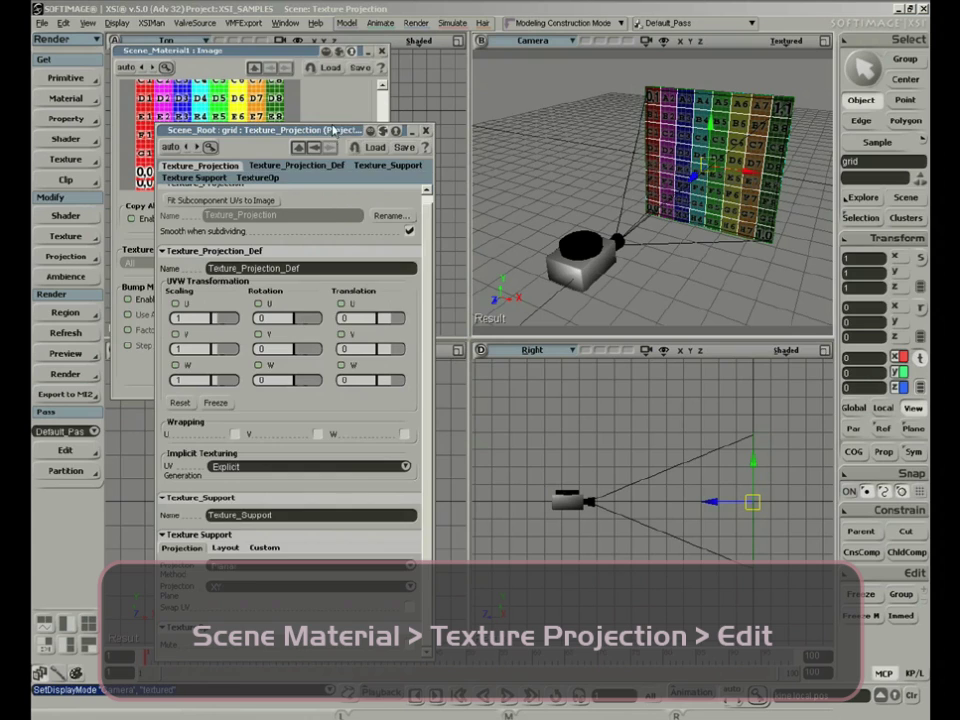
drag(338, 131, 284, 37)
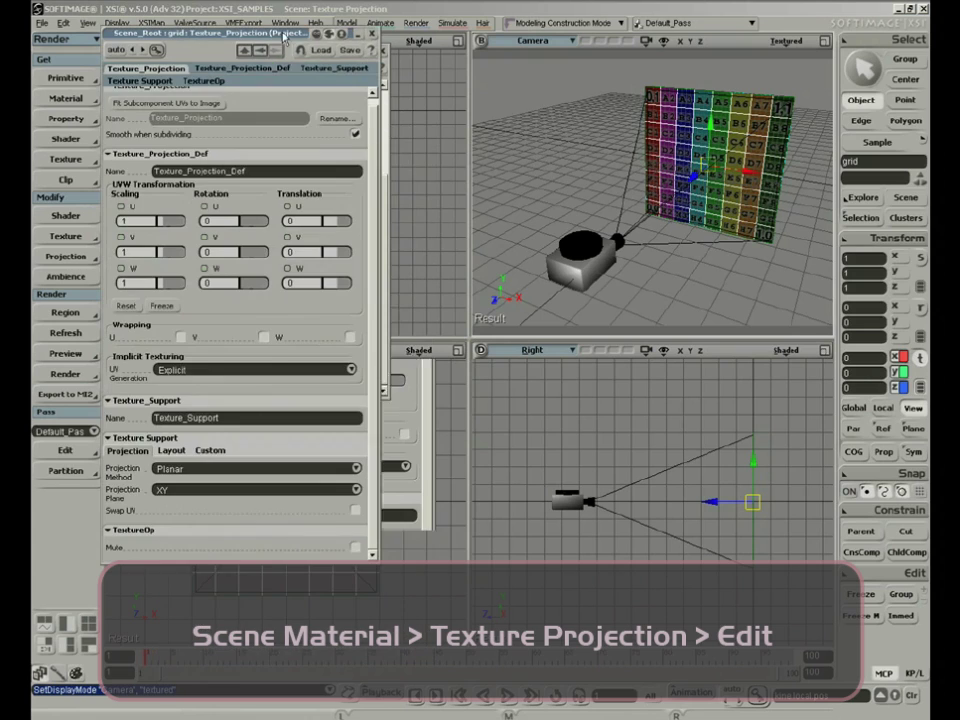
click(201, 494)
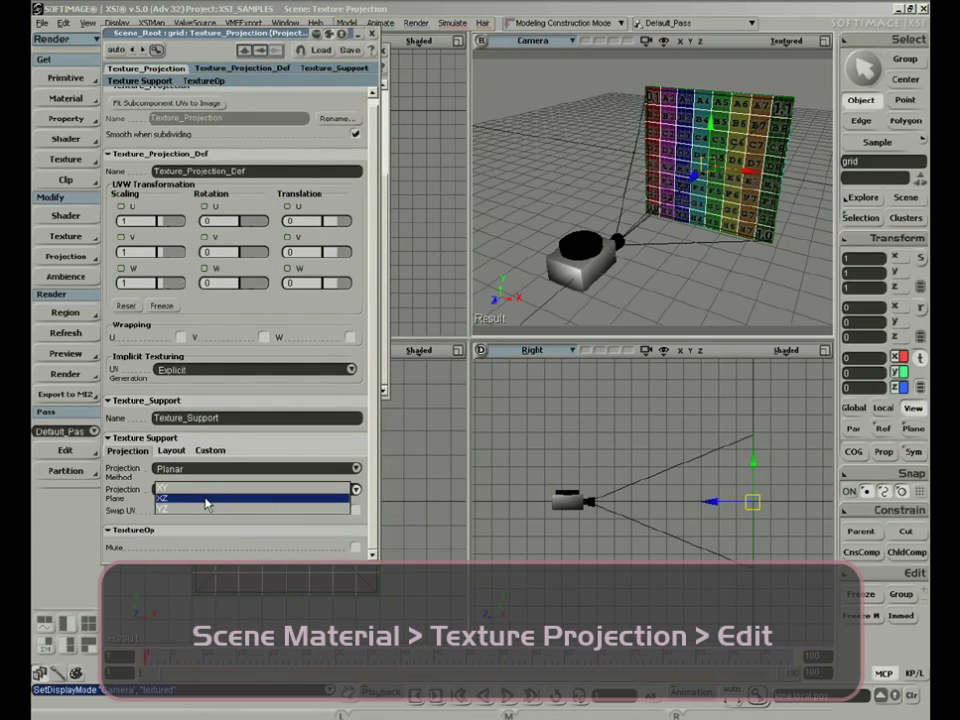
click(206, 500)
key(s)
right_drag(703, 75, 521, 214)
key(v)
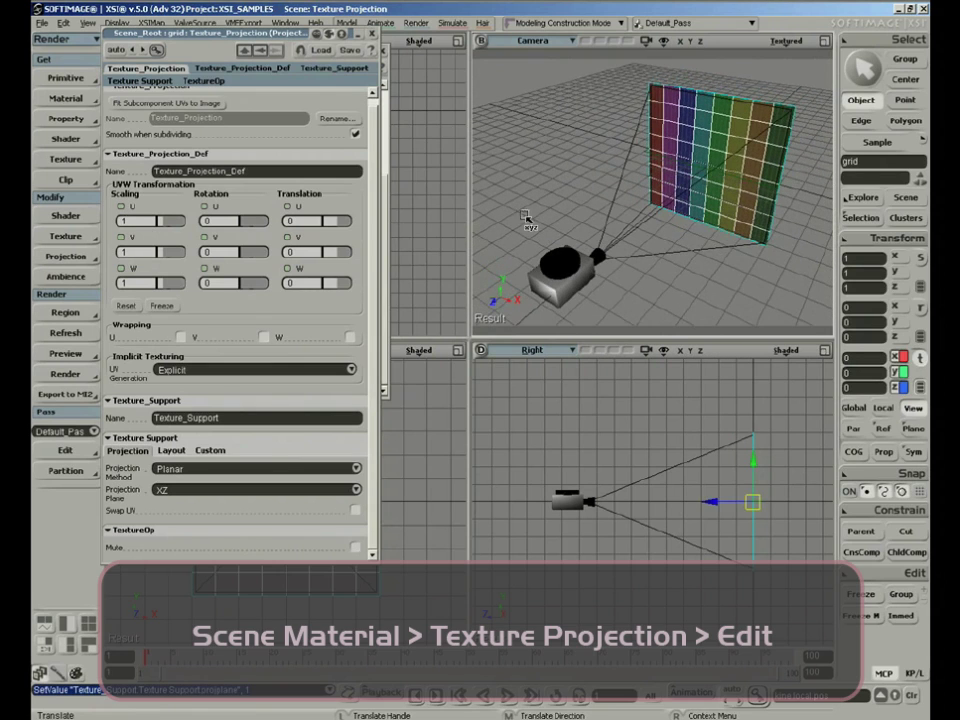
- Set the projection plane to YZ and examine the green texture support from the side and front of the grid
click(272, 495)
click(270, 499)
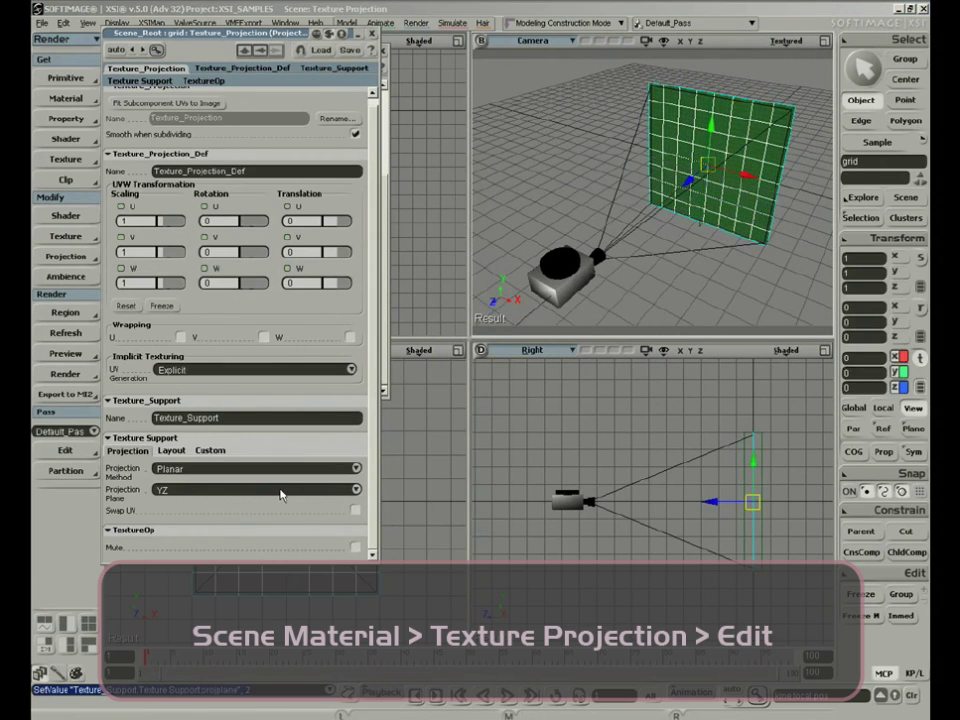
right_drag(673, 148, 790, 105)
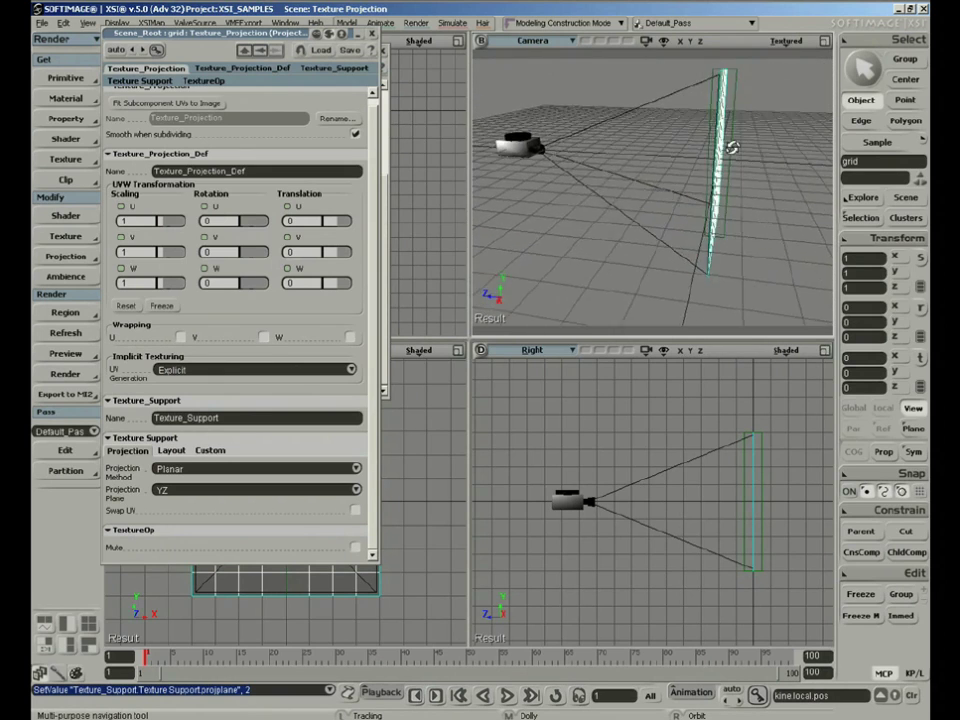
key(v)
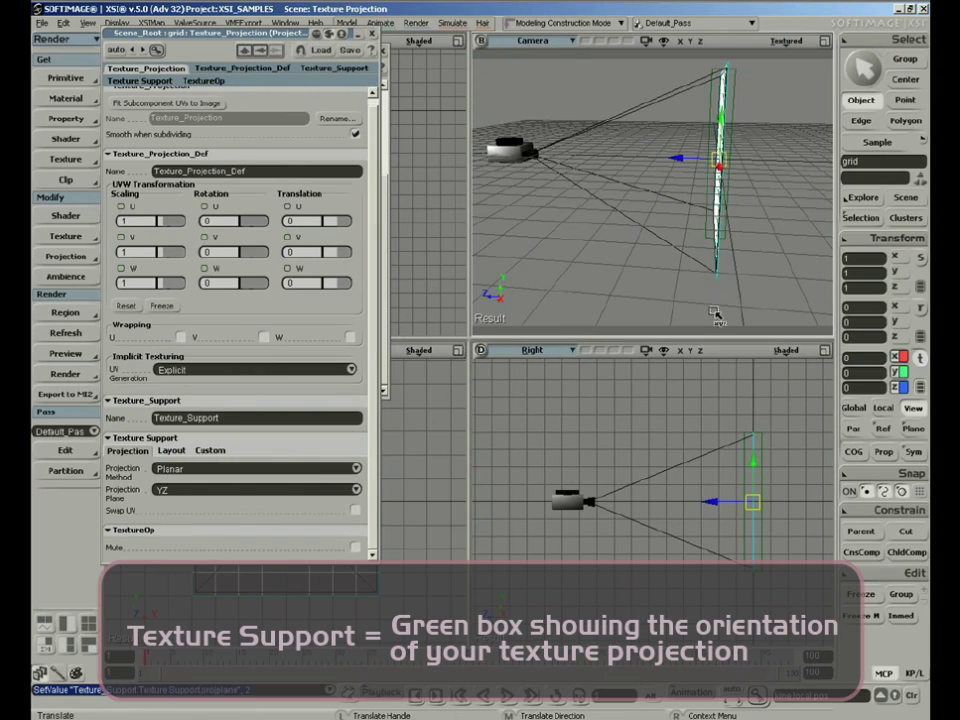
key(s)
right_drag(665, 160, 680, 182)
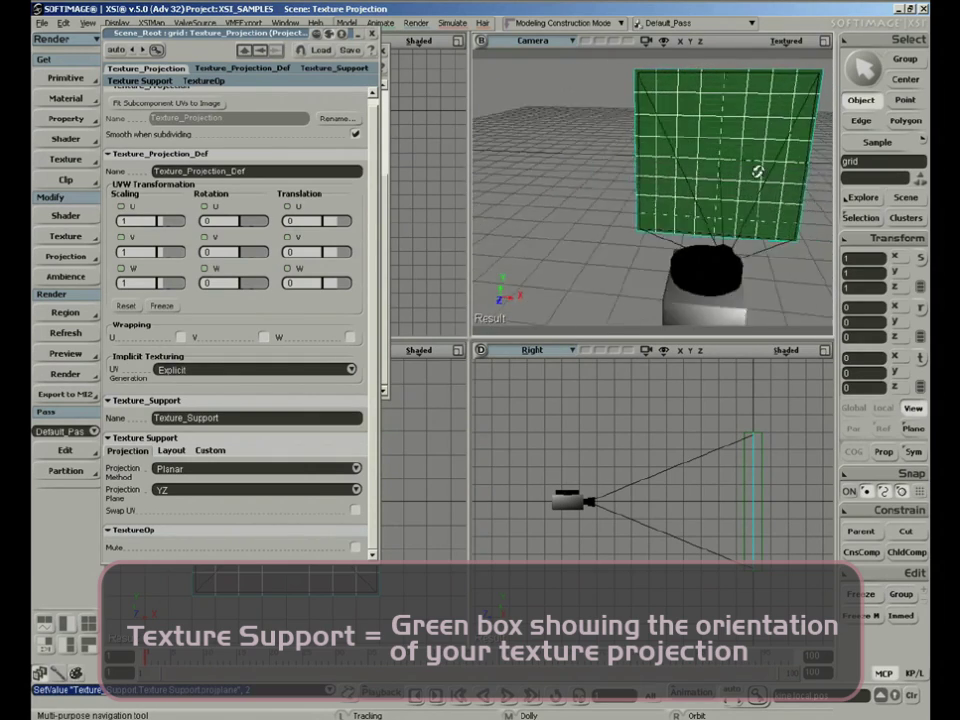
- Switch the texture support's projection plane back to XZ and inspect its orientation relative to the grid
click(318, 489)
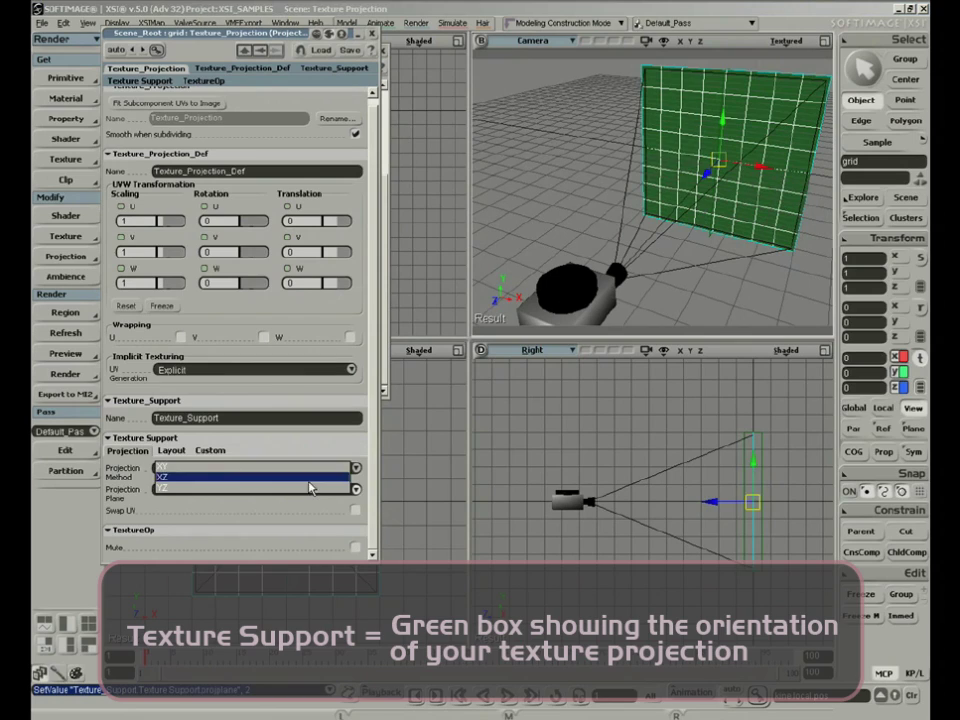
click(319, 482)
key(s)
right_drag(700, 185, 637, 193)
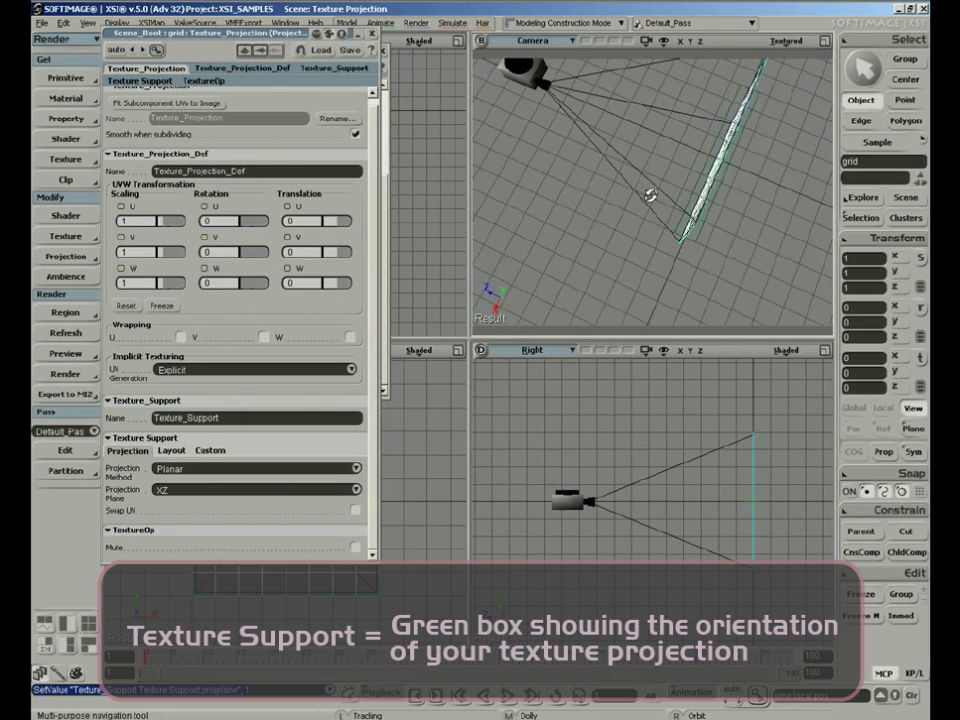
- Select the texture support in the Camera view and examine how it crosses the grid edge-on
key(space)
click(702, 165)
key(s)
right_drag(680, 225, 795, 178)
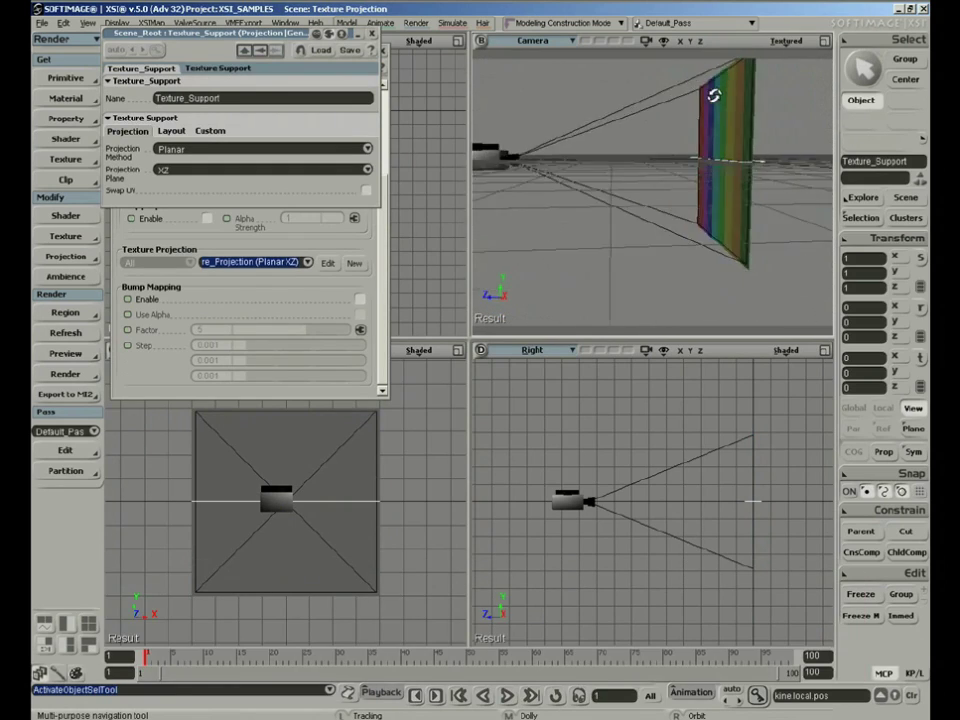
- Reopen the grid's texture projection for editing and set its projection plane back to XY
right_drag(688, 172, 748, 96)
key(v)
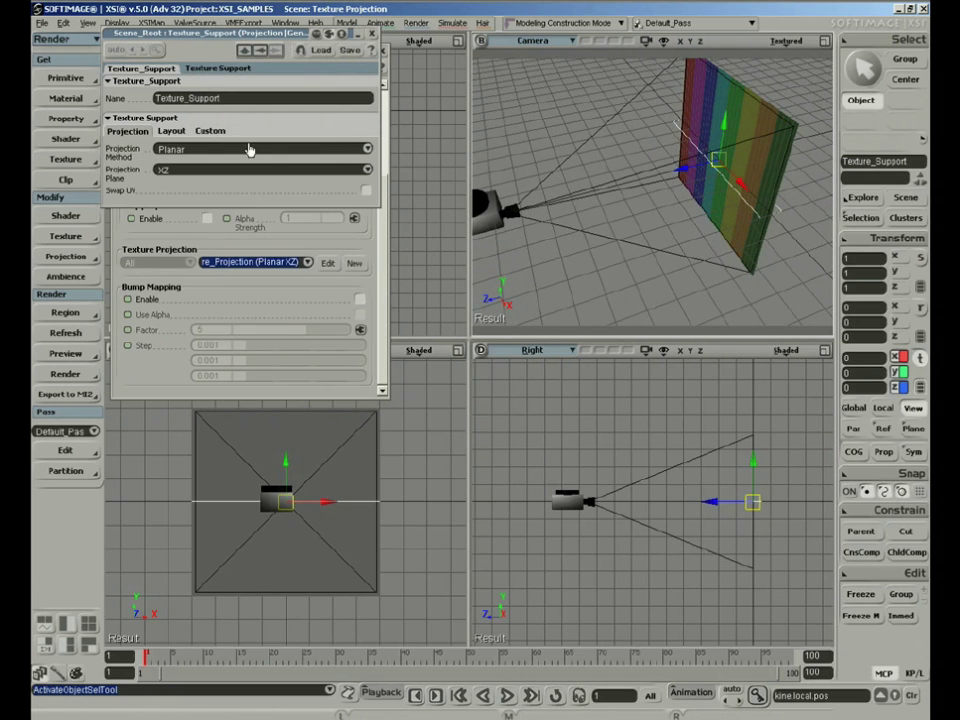
click(375, 34)
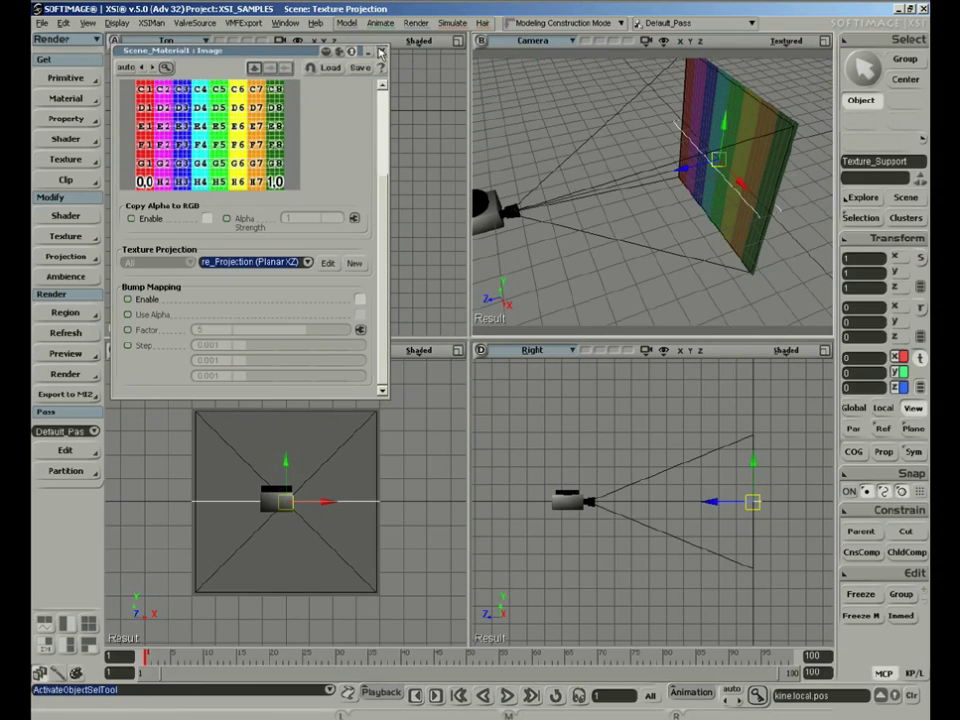
click(327, 264)
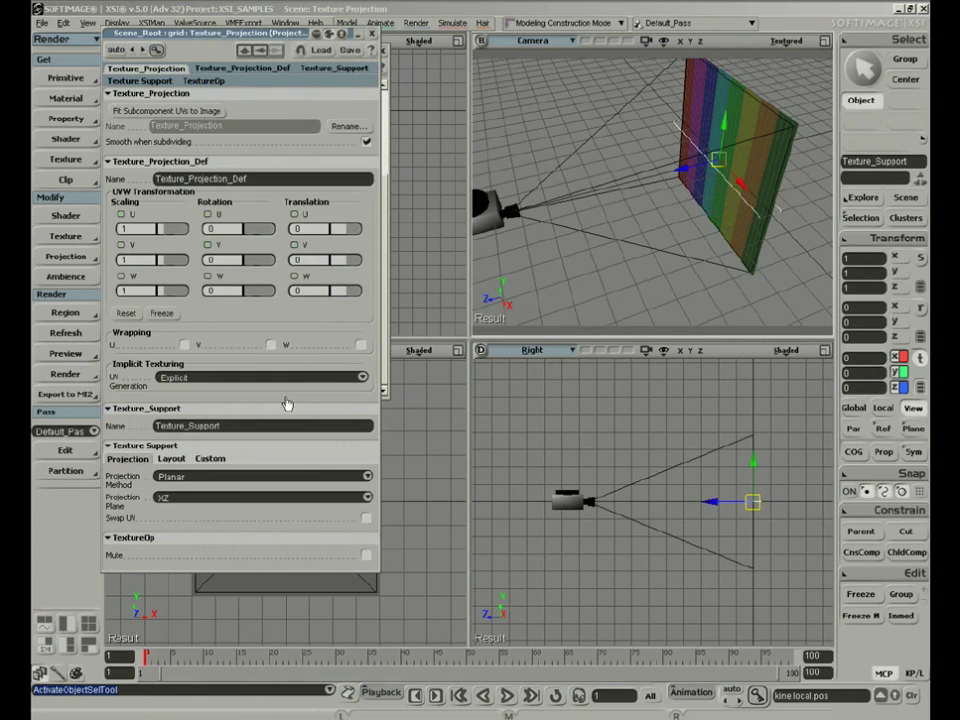
click(231, 497)
click(233, 485)
key(s)
right_drag(674, 285, 671, 105)
key(v)
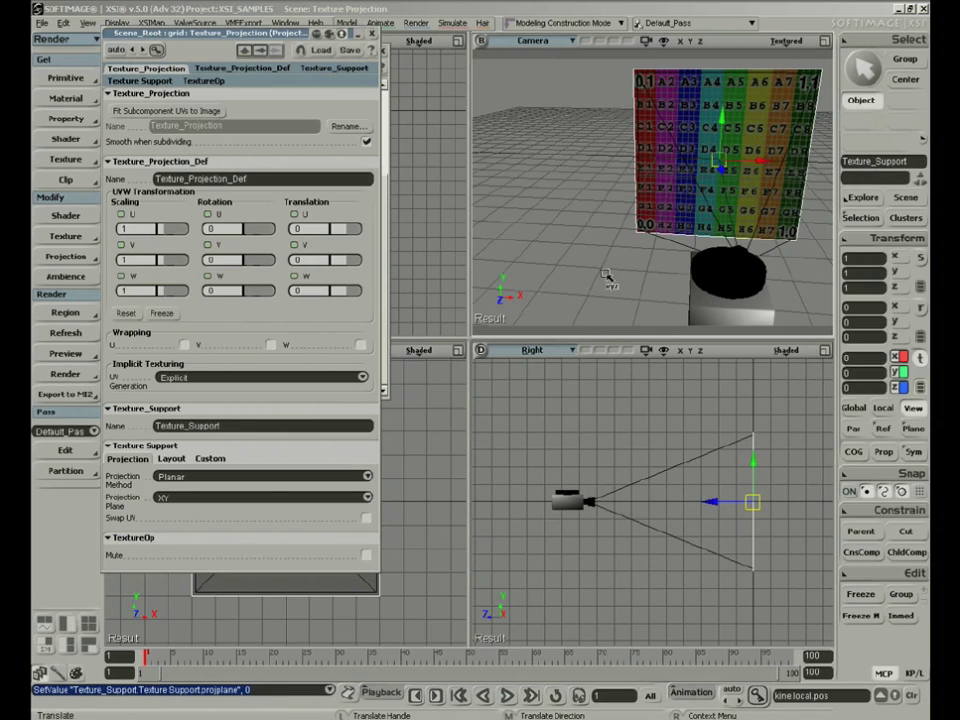
- Open the scene explorer, expand the grid's hierarchy and select its Texture_Support node
key(8)
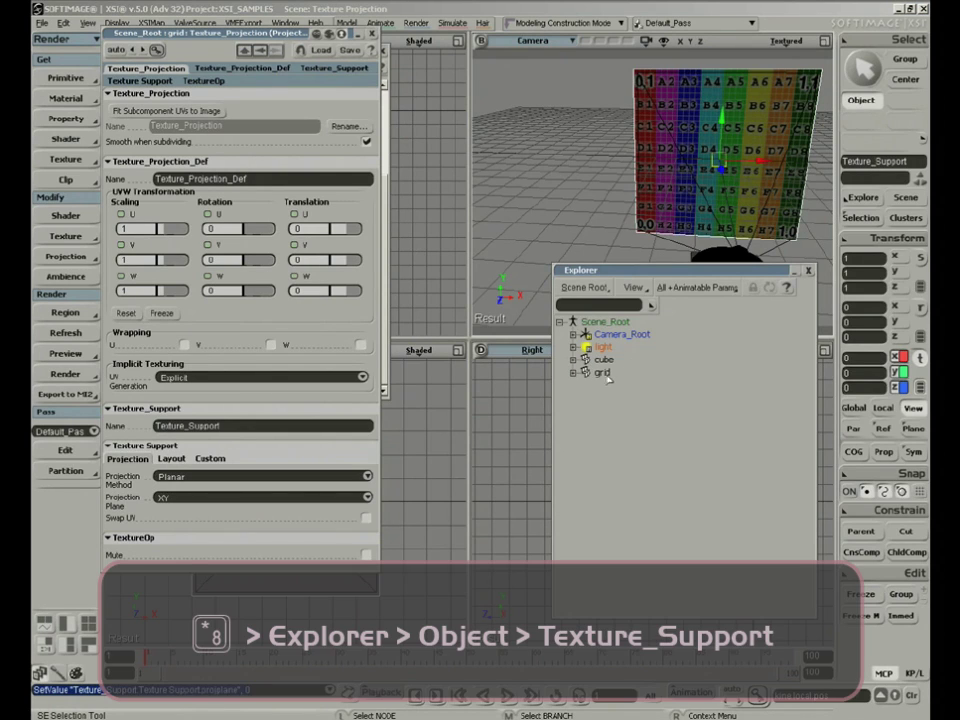
key(8)
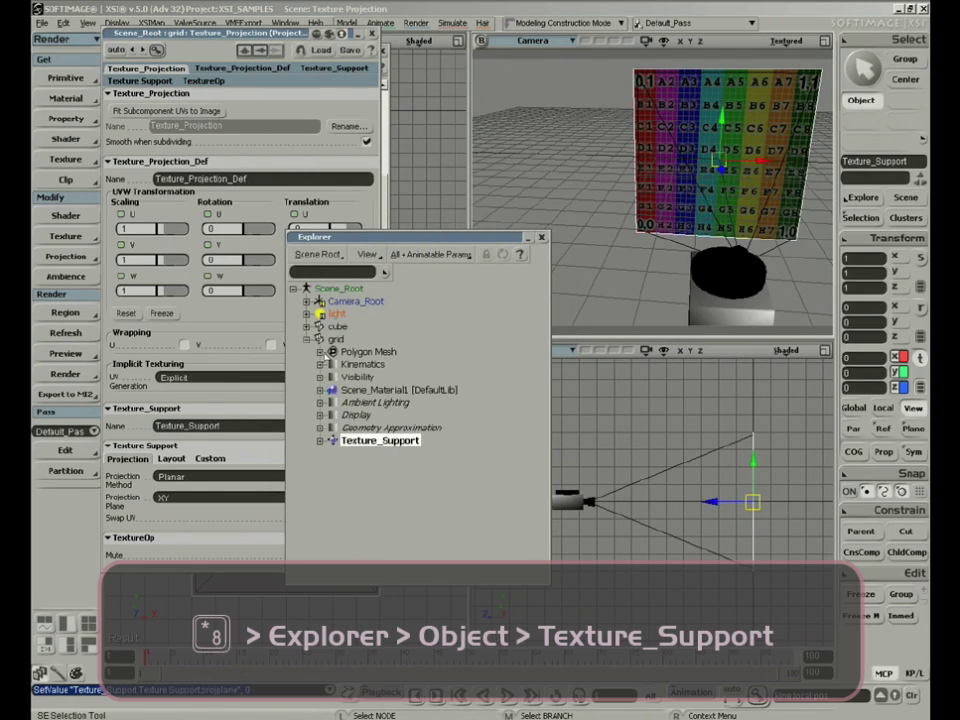
click(335, 339)
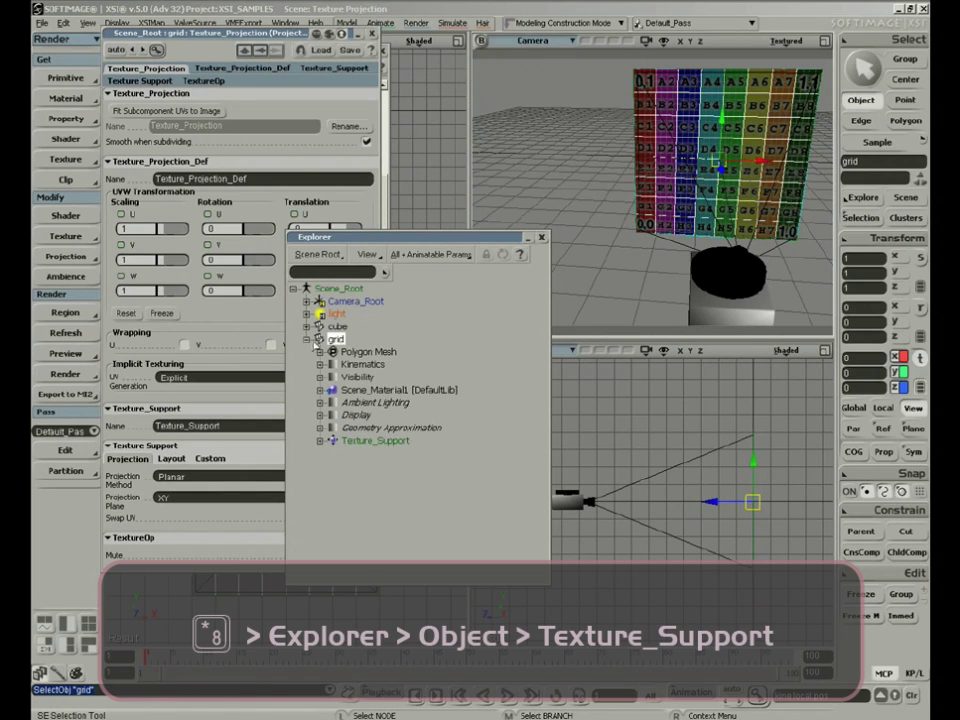
click(382, 442)
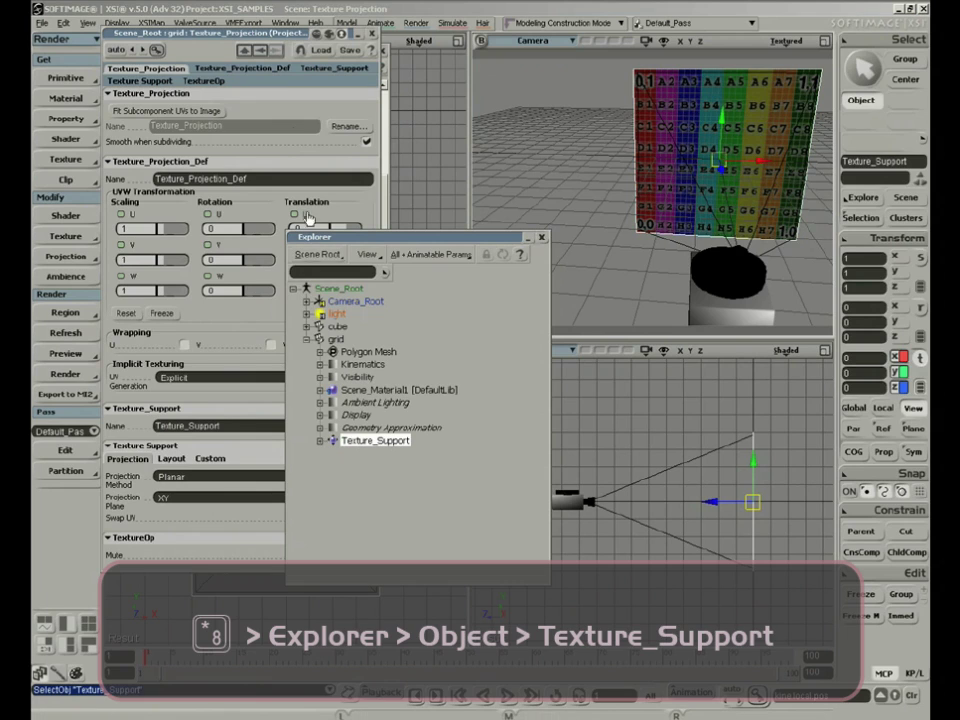
- Close the texture projection's properties, view the Texture_Support properties from its explorer node, and close them again
click(372, 34)
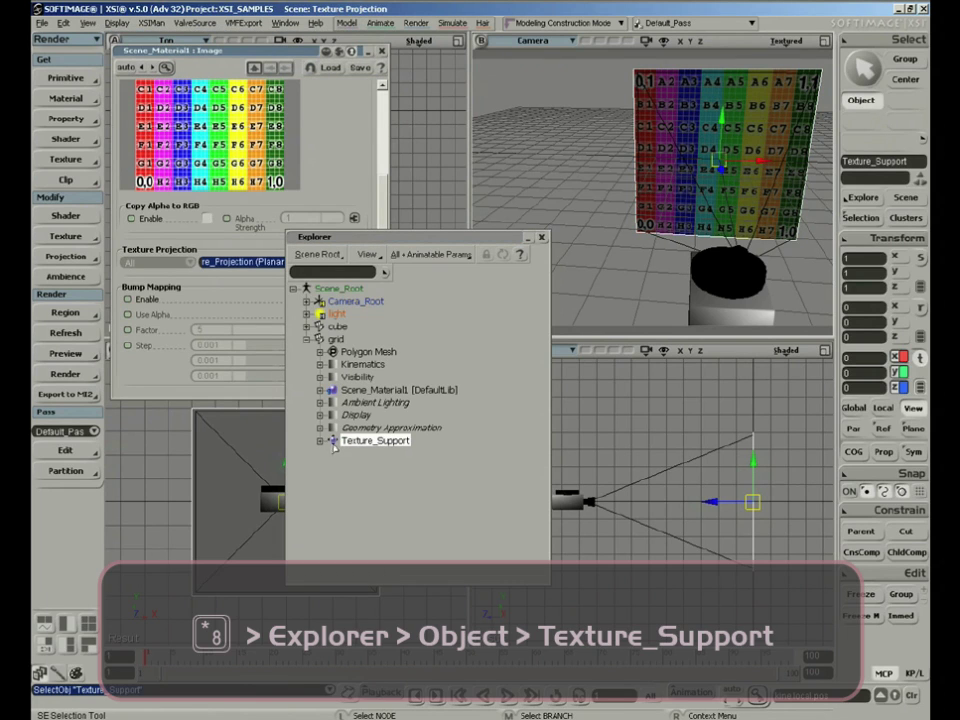
click(334, 442)
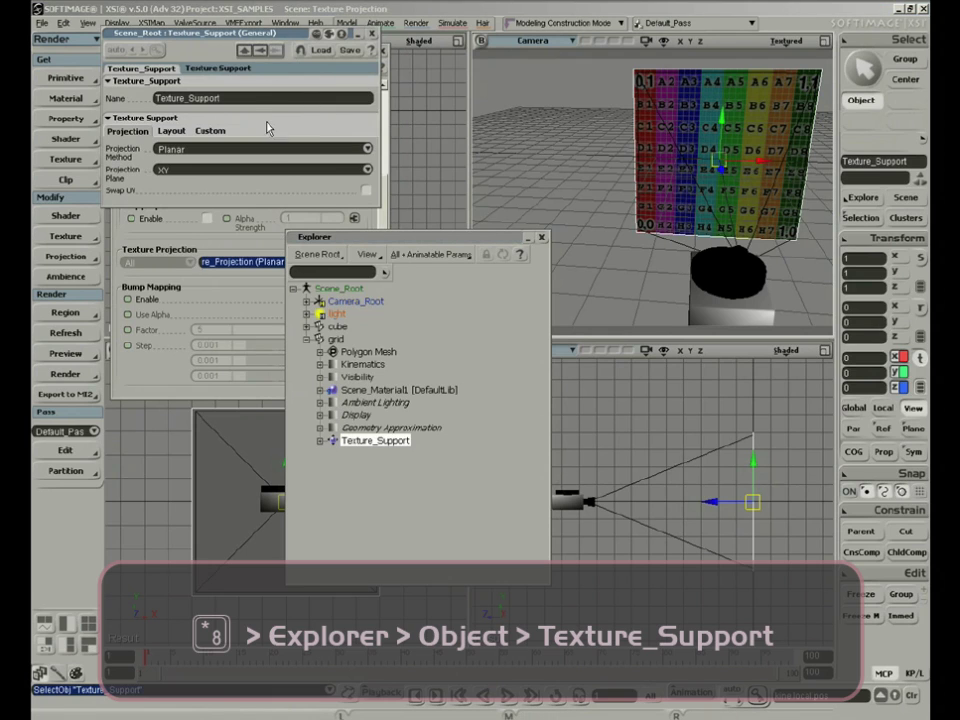
drag(250, 33, 271, 205)
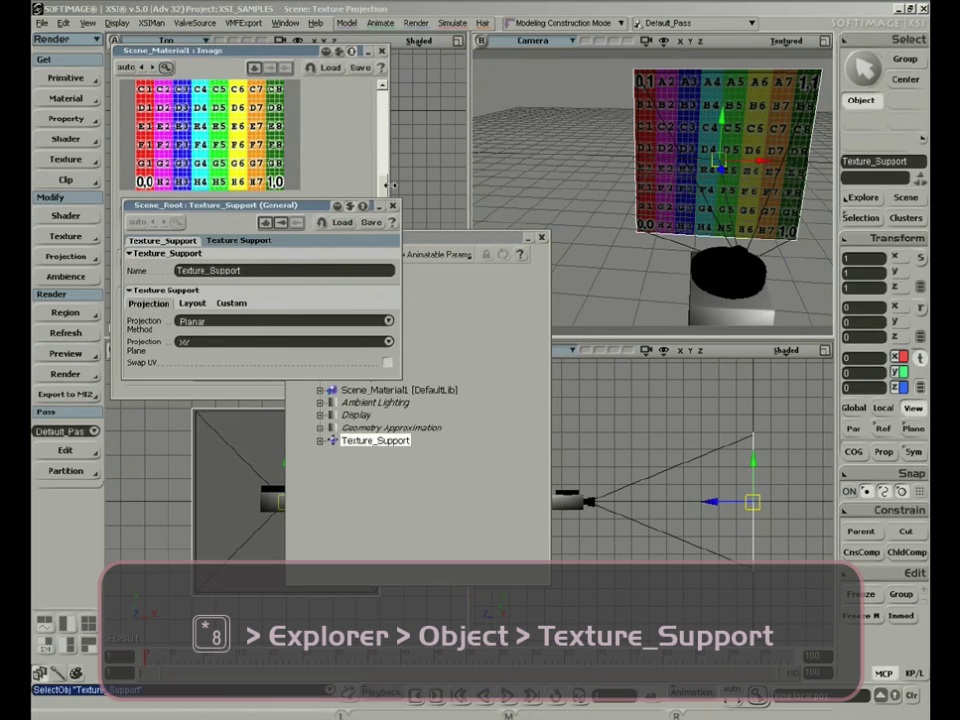
click(393, 207)
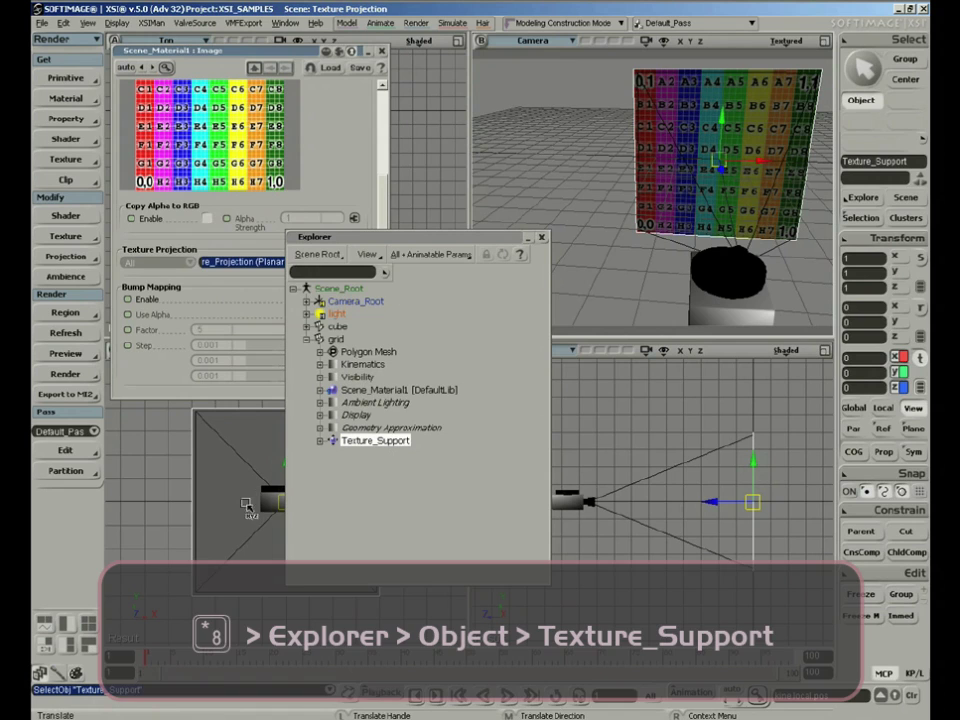
- Try translating, scaling and rotating the texture support in the Camera view, and undo these transformations
drag(765, 160, 710, 188)
key(x)
key(c)
key(ctrl+z)
key(ctrl+z)
key(ctrl+z)
key(ctrl+z)
key(ctrl+z)
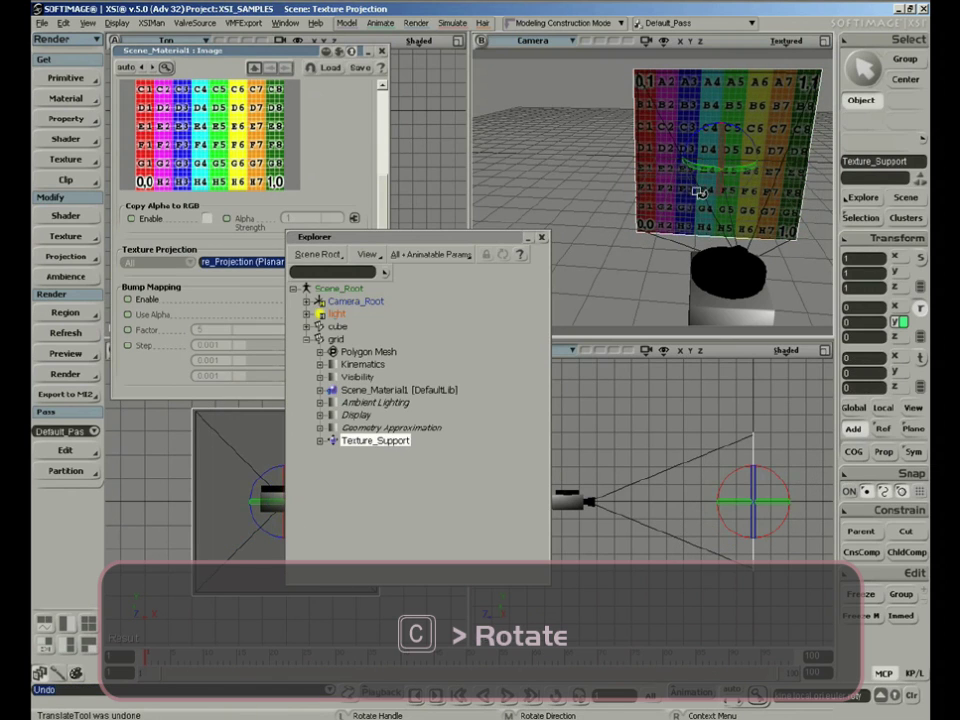
- Select the grid and expand its polygon mesh clusters in the explorer down to the texture projection
drag(497, 238, 609, 92)
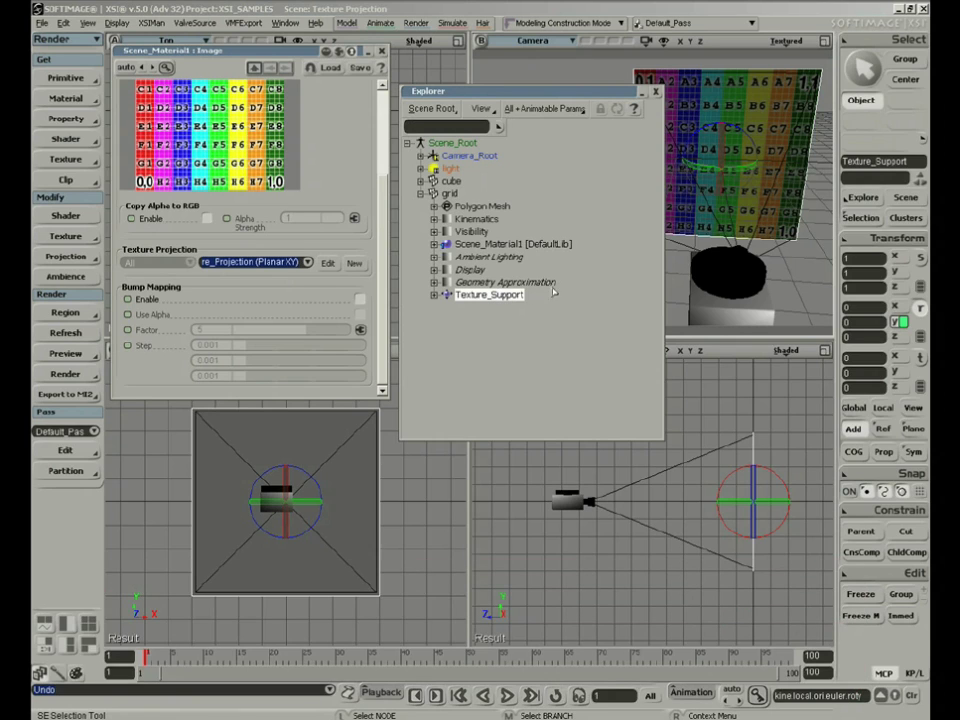
drag(571, 100, 286, 153)
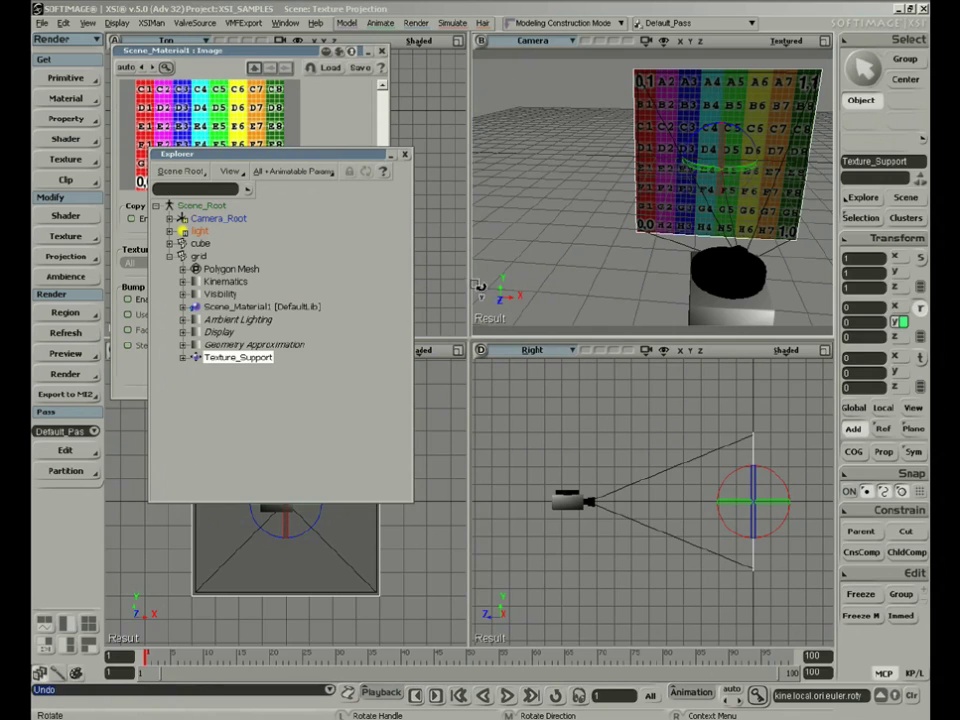
click(517, 192)
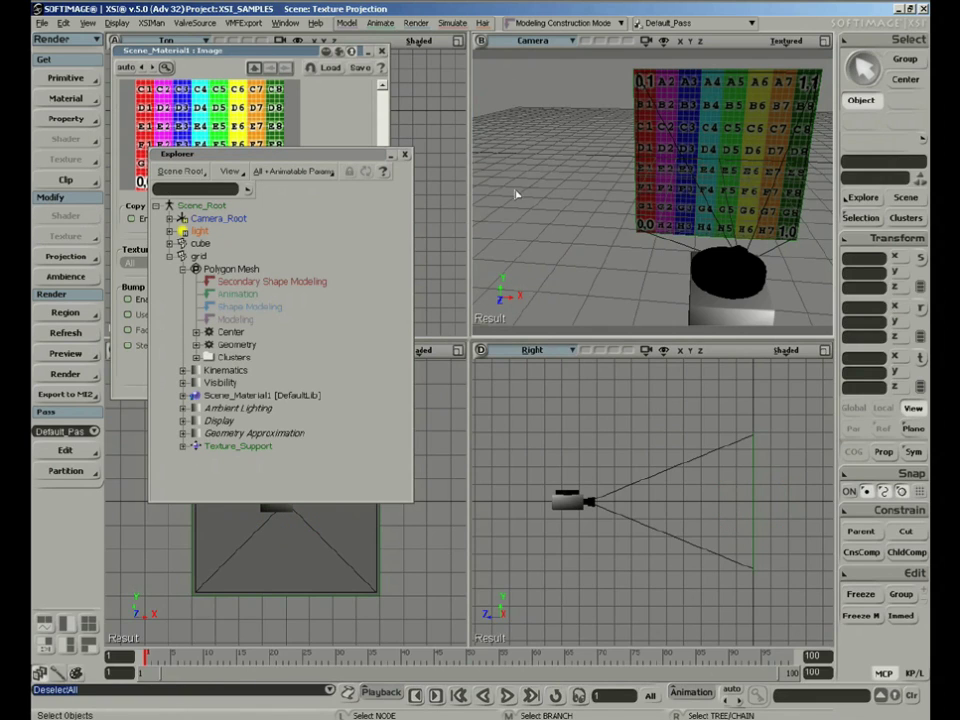
click(690, 102)
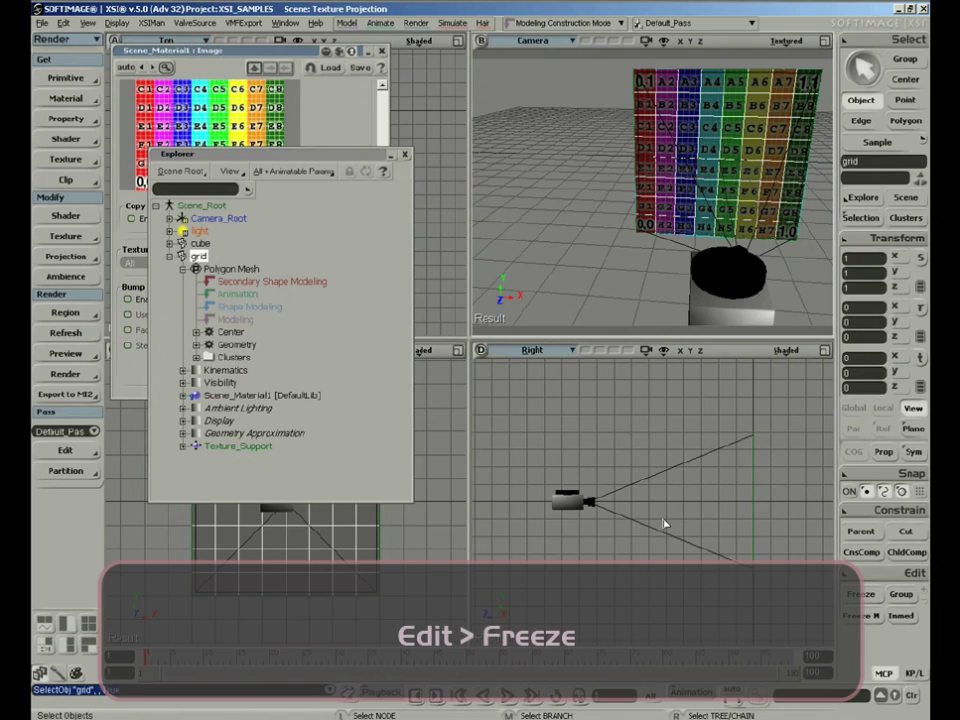
click(196, 357)
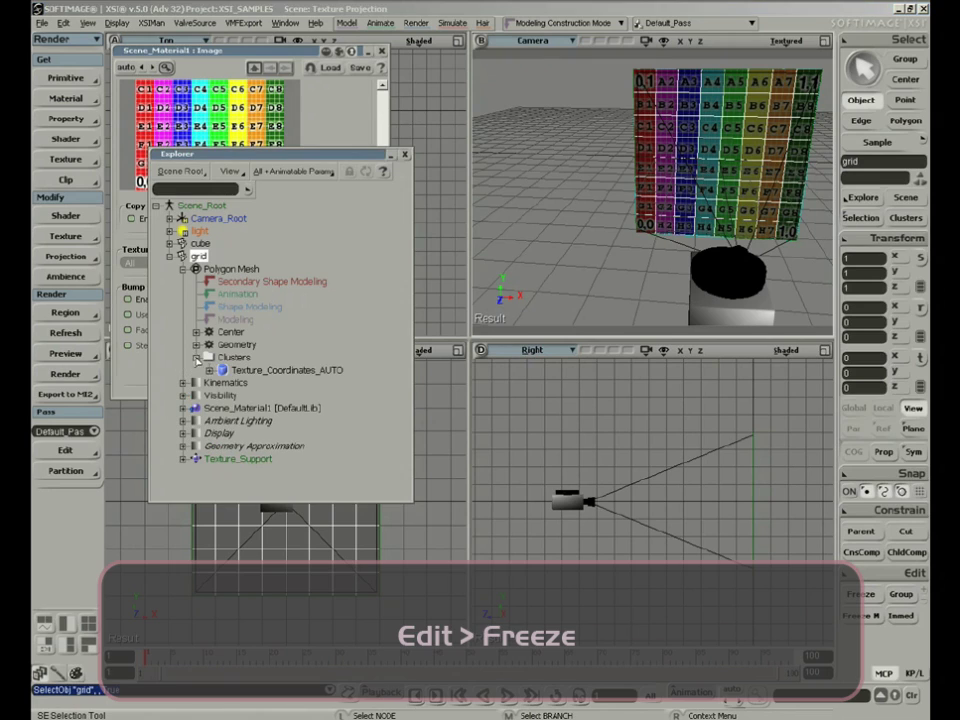
click(209, 370)
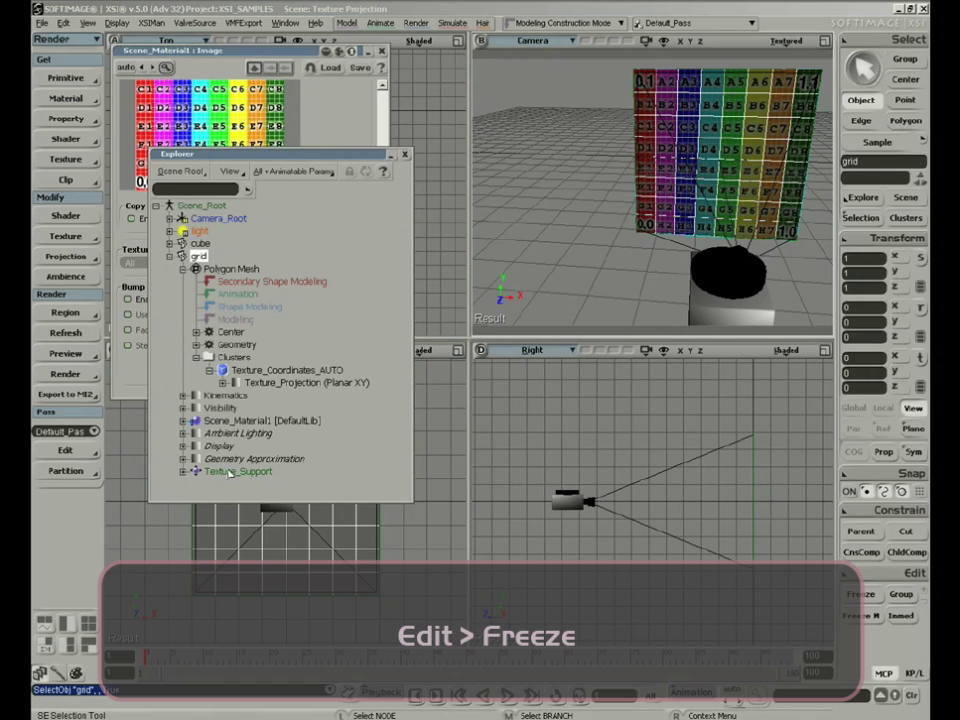
- Freeze the grid's modeling operators and inspect the contents of its texture projection in the explorer
click(866, 617)
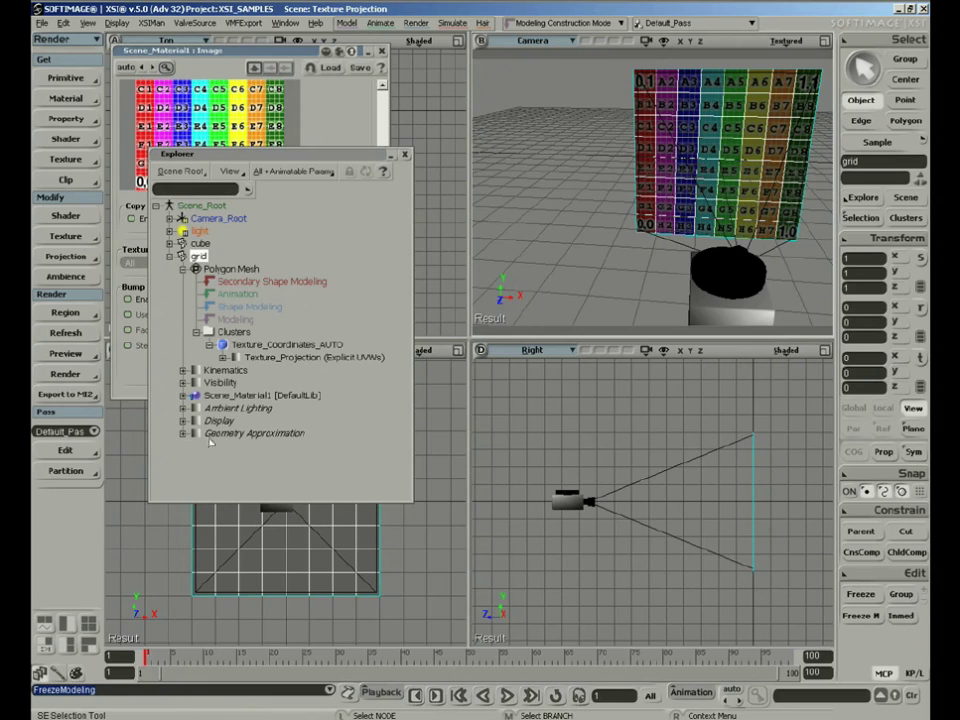
click(222, 357)
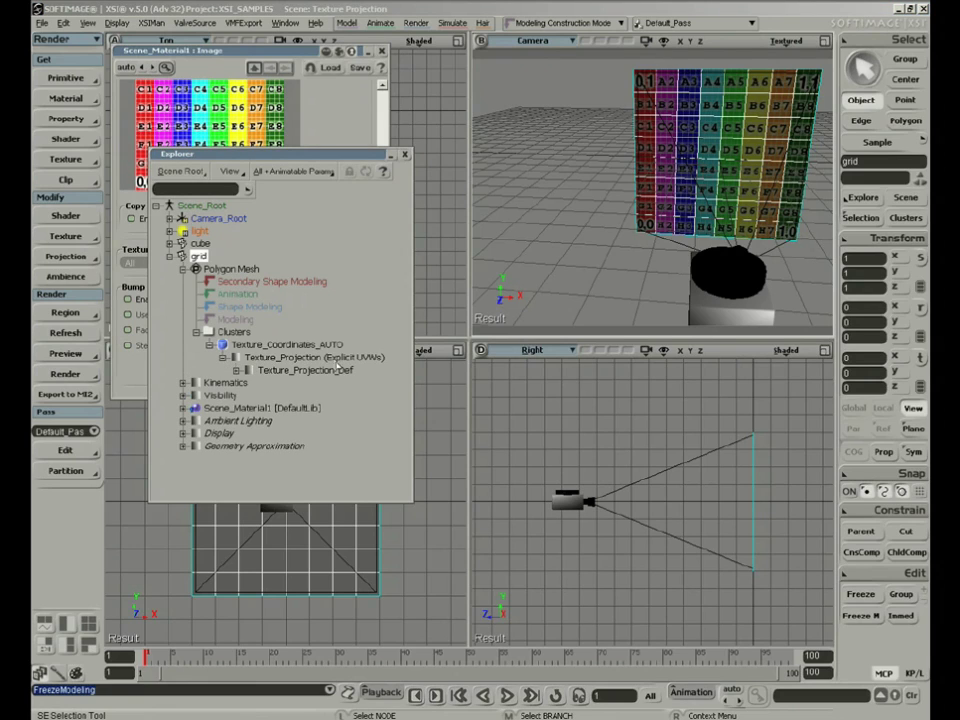
click(222, 358)
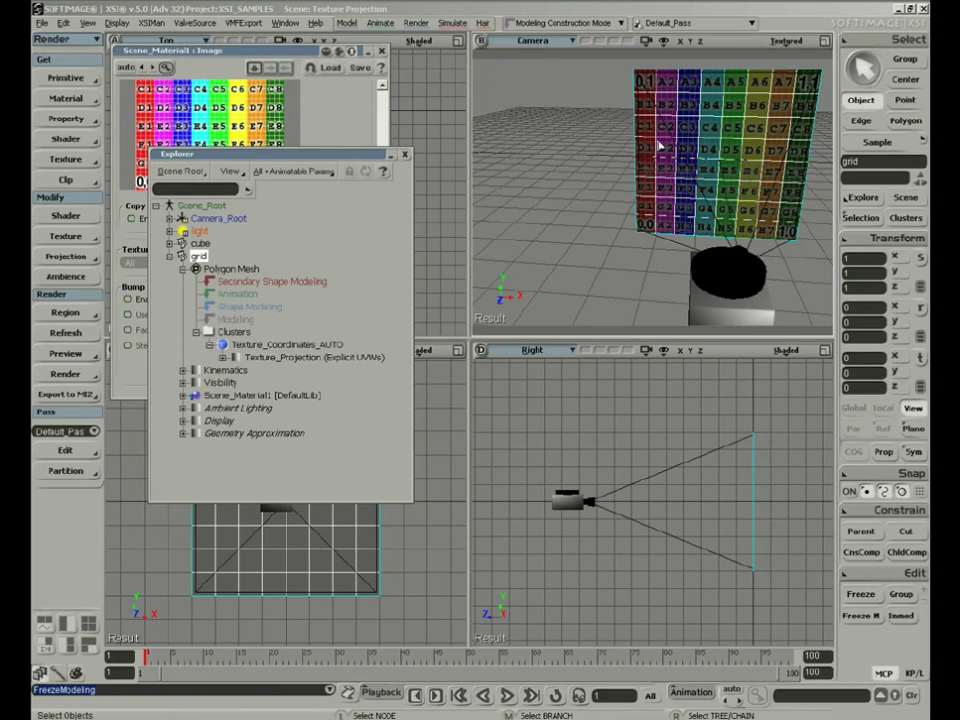
- Close the image property page and explorer, and show the Texture Editor in place of the Top view
click(170, 50)
click(382, 50)
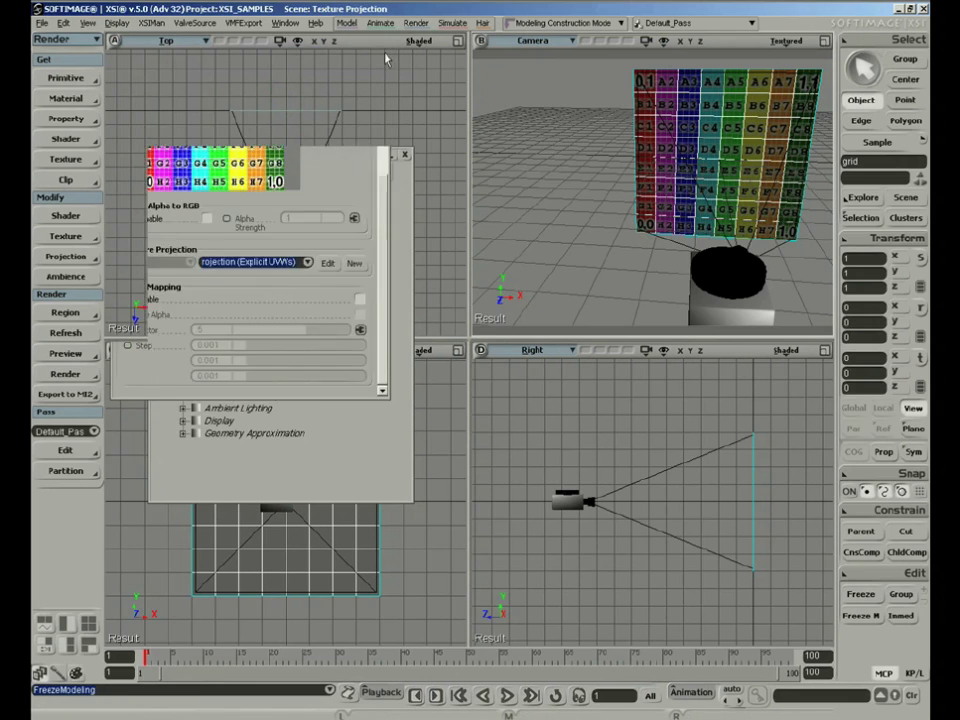
click(404, 154)
click(166, 41)
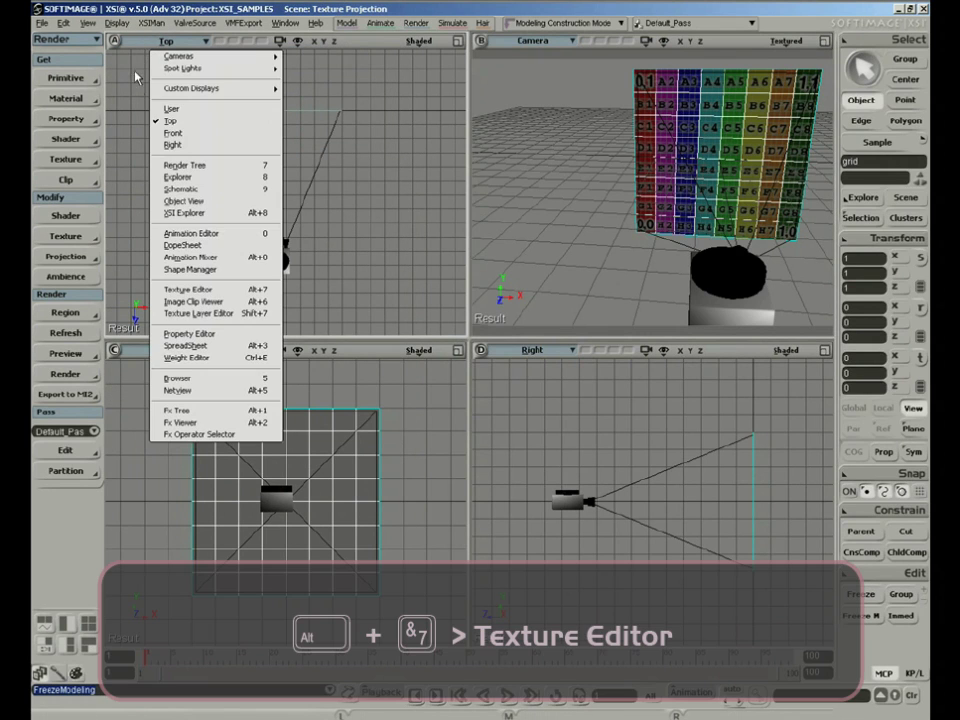
click(185, 289)
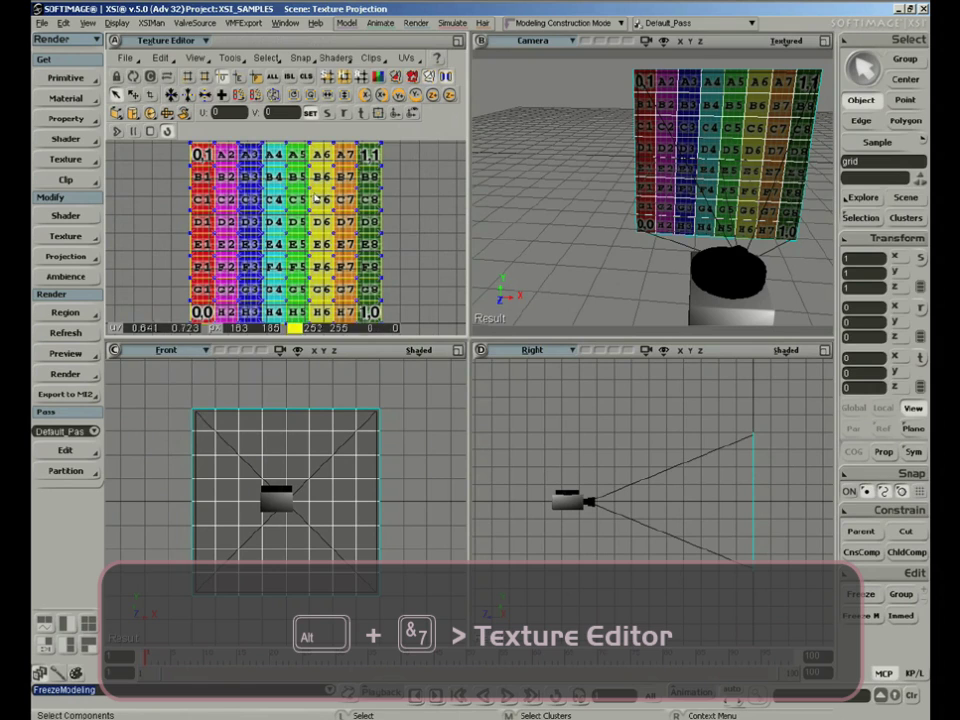
key(z)
right_click(370, 267)
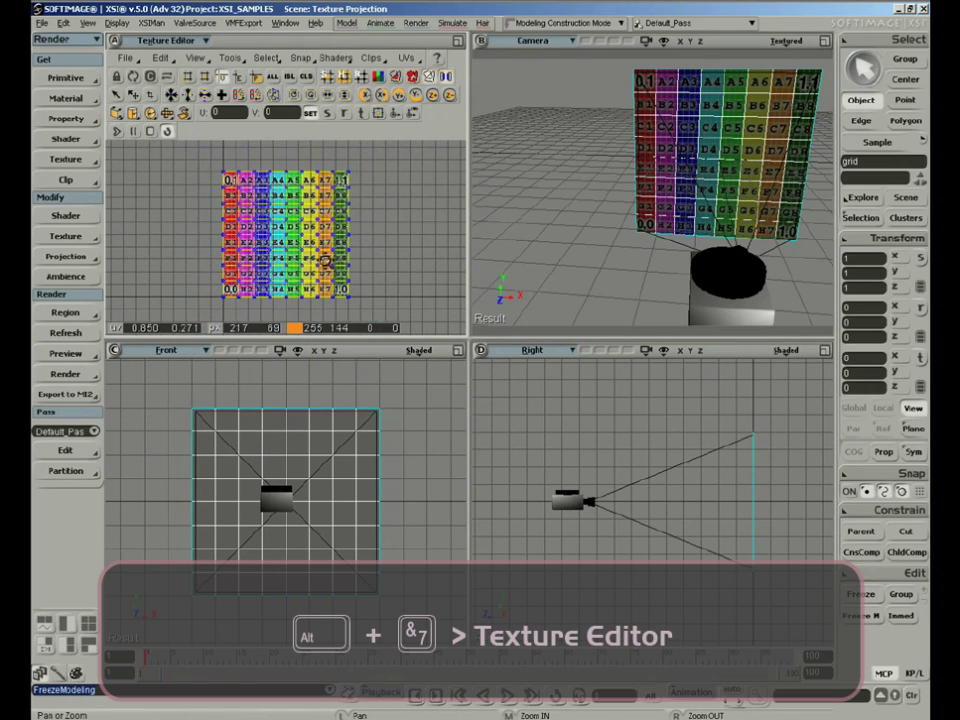
- Select all the grid's UV points in the Texture Editor and try scaling them down and moving them over the image
drag(211, 172, 392, 302)
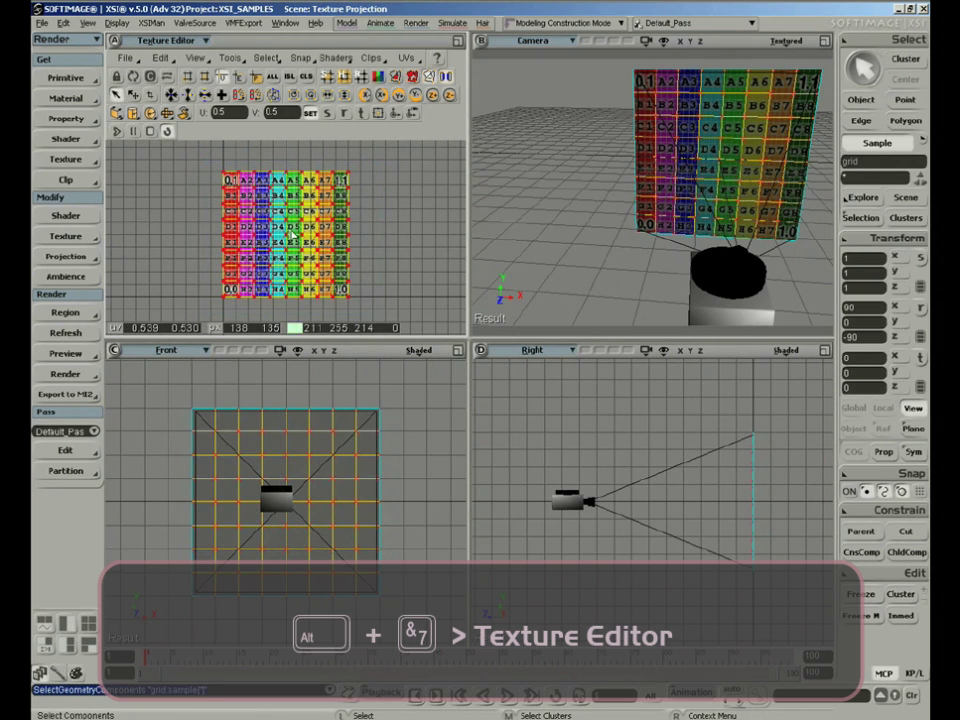
key(x)
drag(220, 173, 288, 236)
key(v)
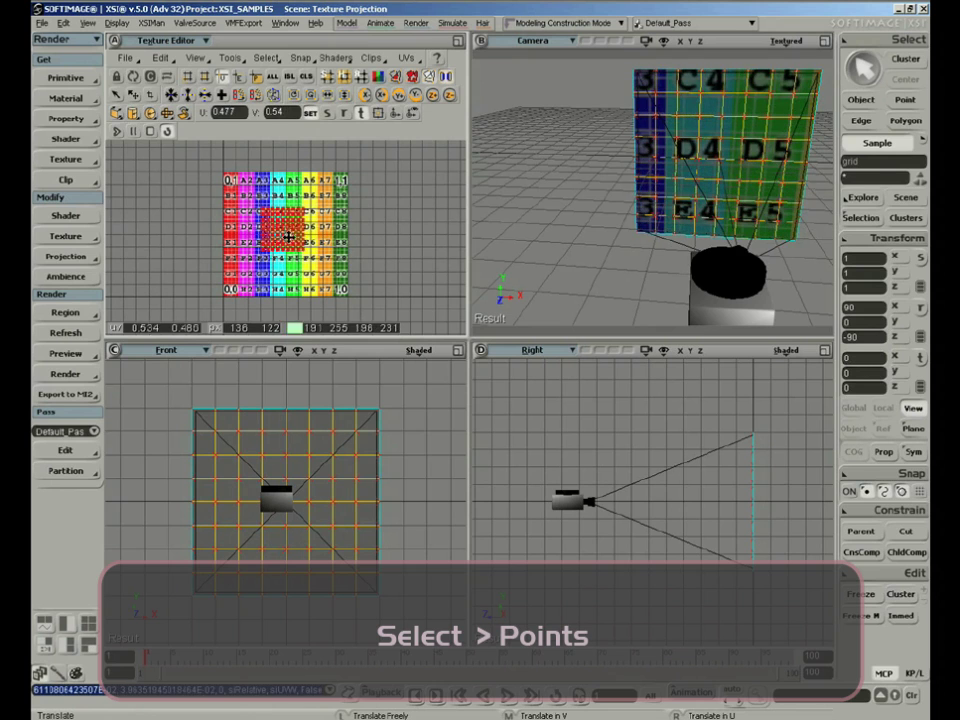
- Undo the scaling and translation of the grid's UV points
key(ctrl+z)
key(ctrl+z)
key(ctrl+z)
key(ctrl+z)
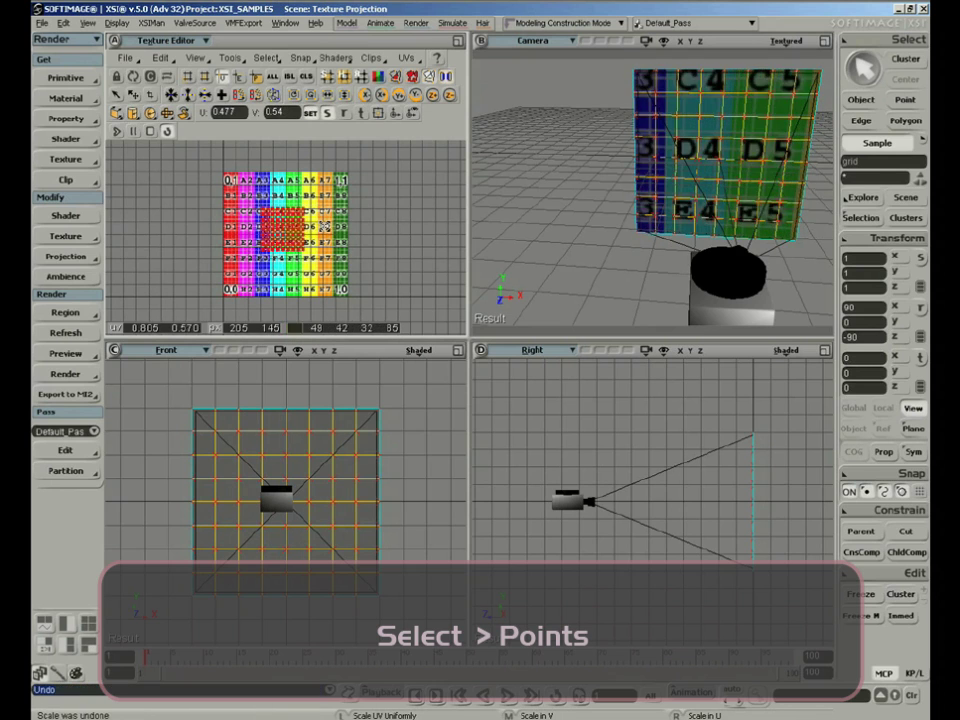
key(ctrl+z)
key(ctrl+z)
- Deselect the grid and switch the Texture Editor viewport back to the Top view
key(space)
click(317, 185)
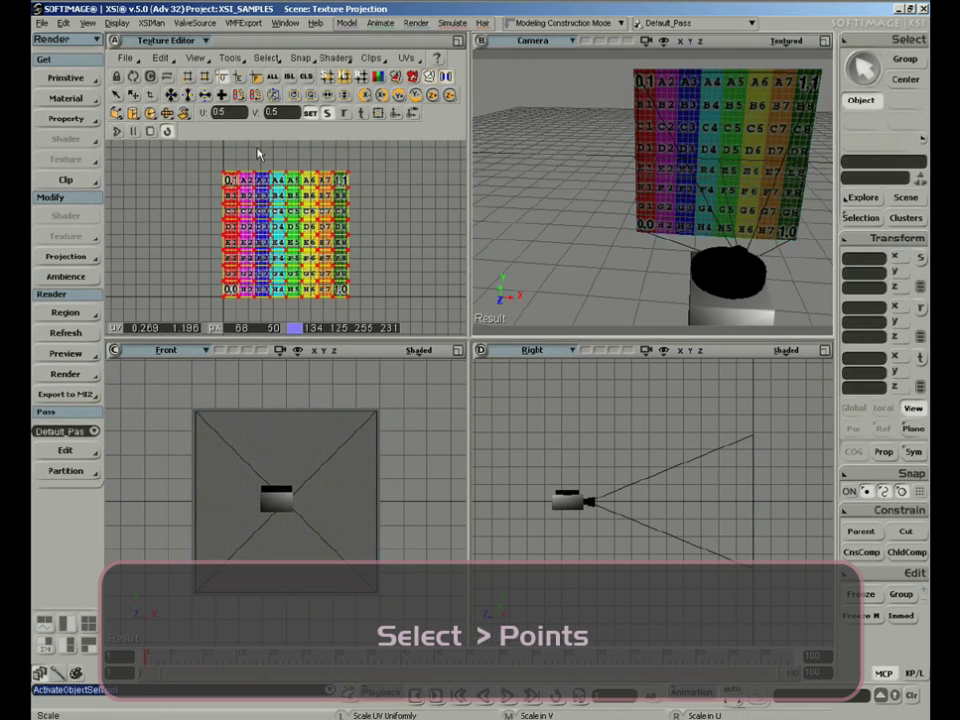
click(188, 41)
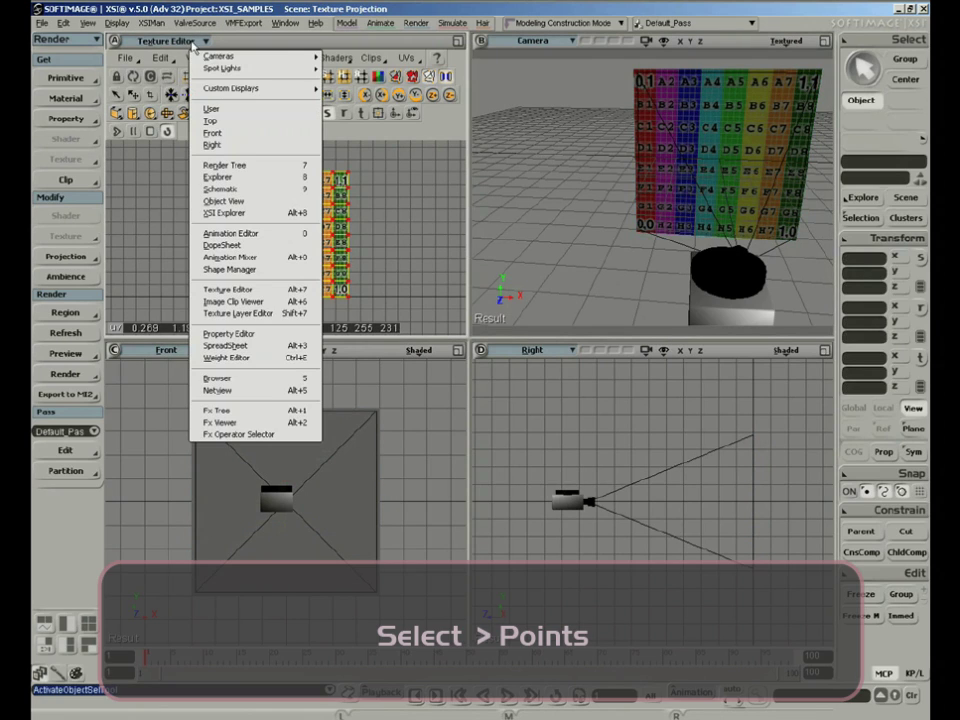
mouse_move(214, 60)
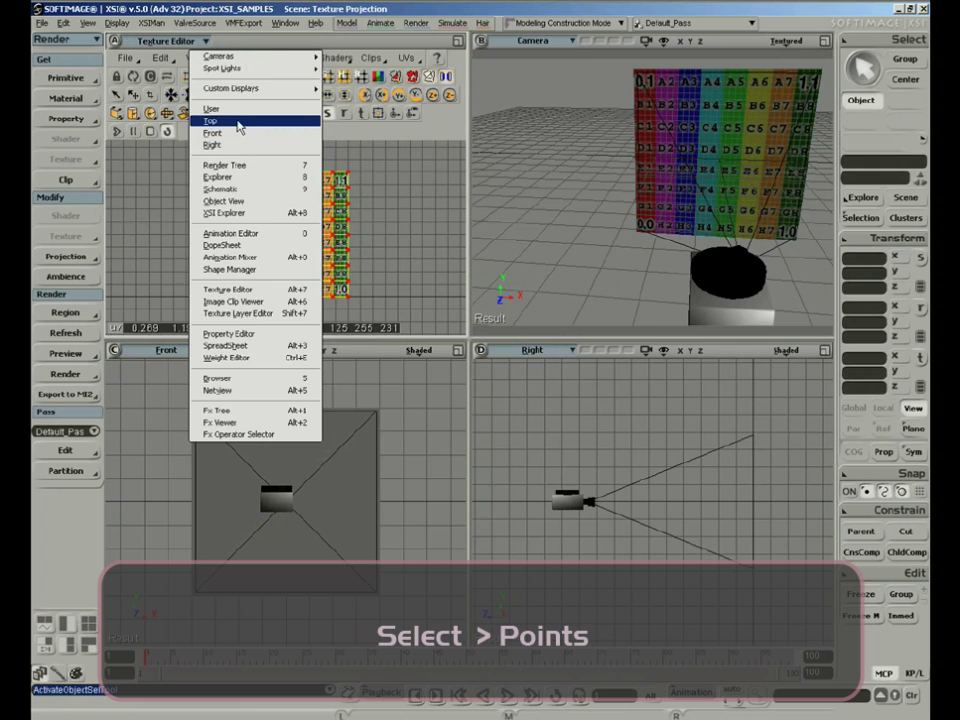
click(222, 121)
- Deselect everything and create a NURBS surface sphere primitive in front of the projected grid
key(s)
right_drag(628, 204, 697, 213)
middle_drag(687, 176, 675, 204)
right_drag(675, 193, 658, 180)
key(space)
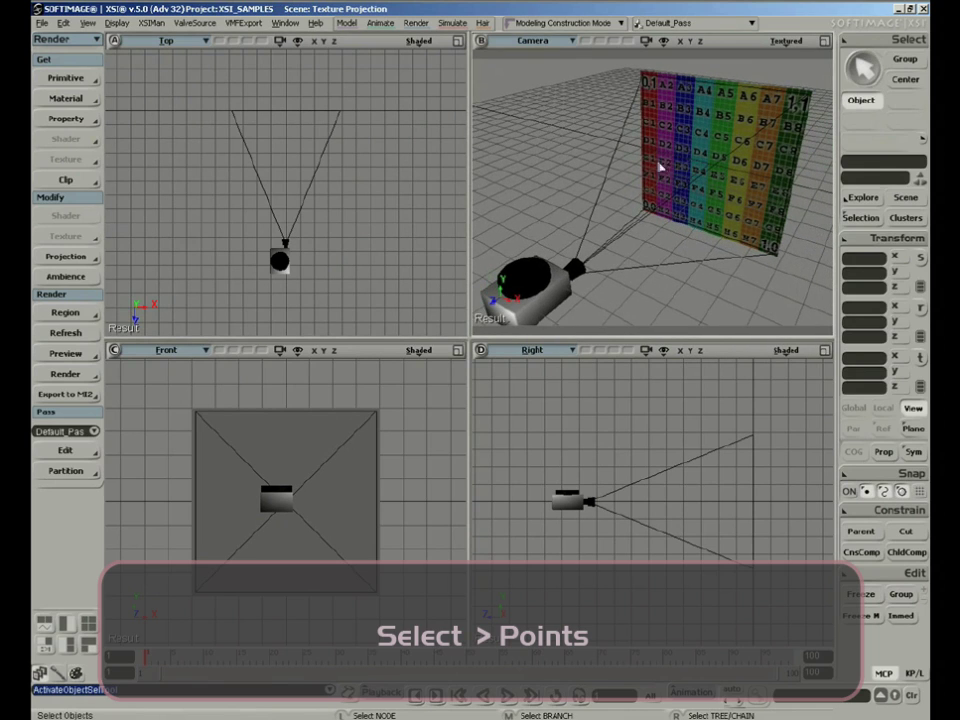
click(492, 150)
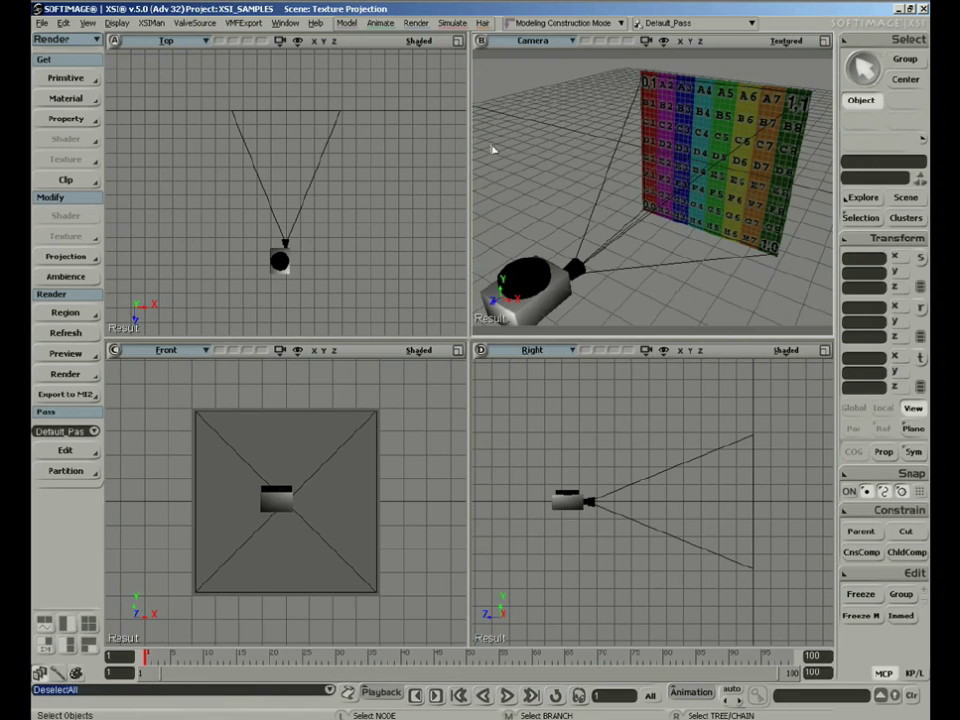
click(80, 78)
mouse_move(140, 103)
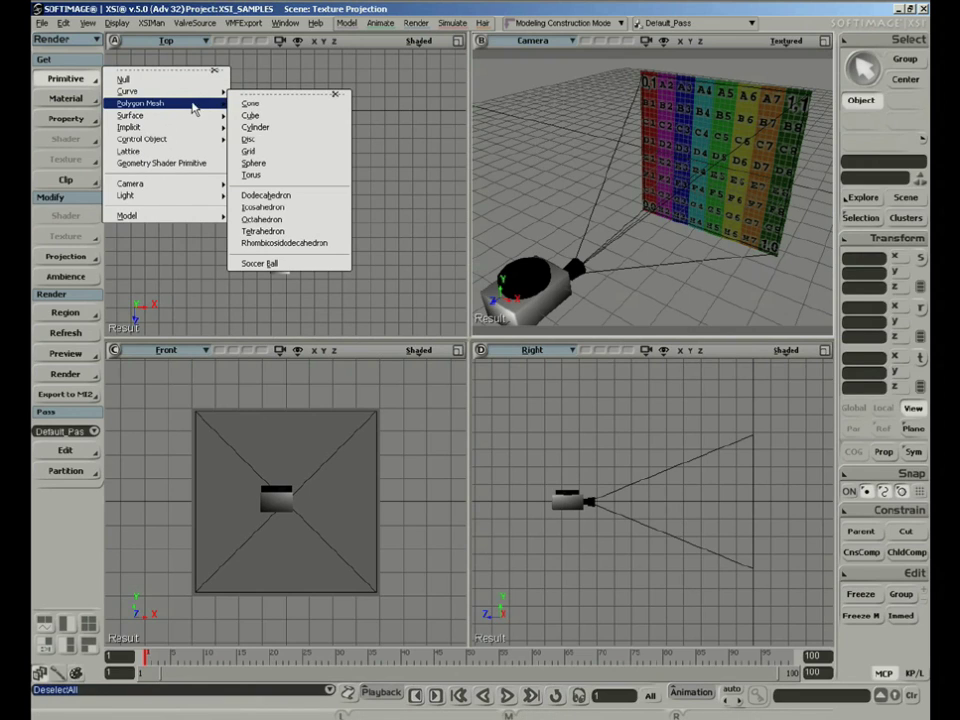
mouse_move(195, 115)
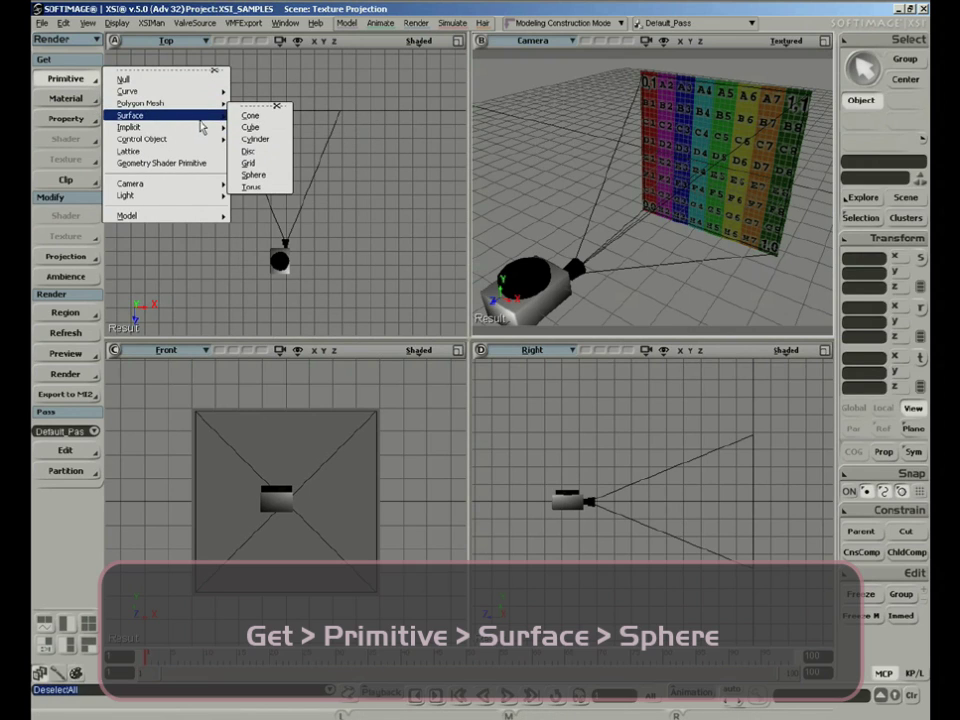
click(264, 176)
- Apply an image texture to the sphere, creating a local copy of the shared material
key(s)
right_drag(703, 199, 589, 218)
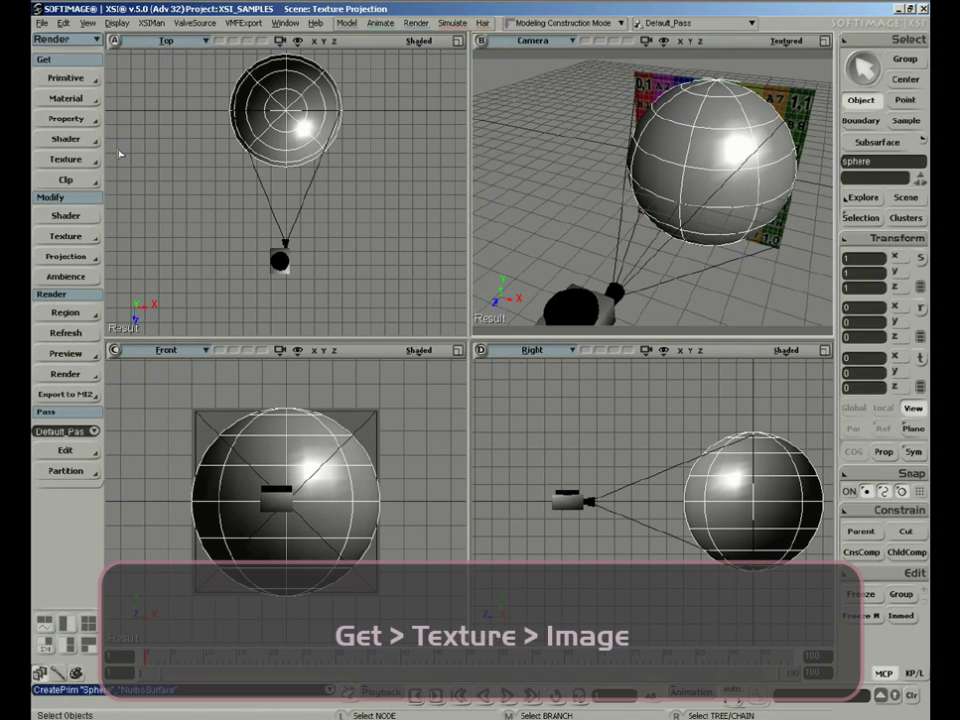
click(68, 159)
click(139, 166)
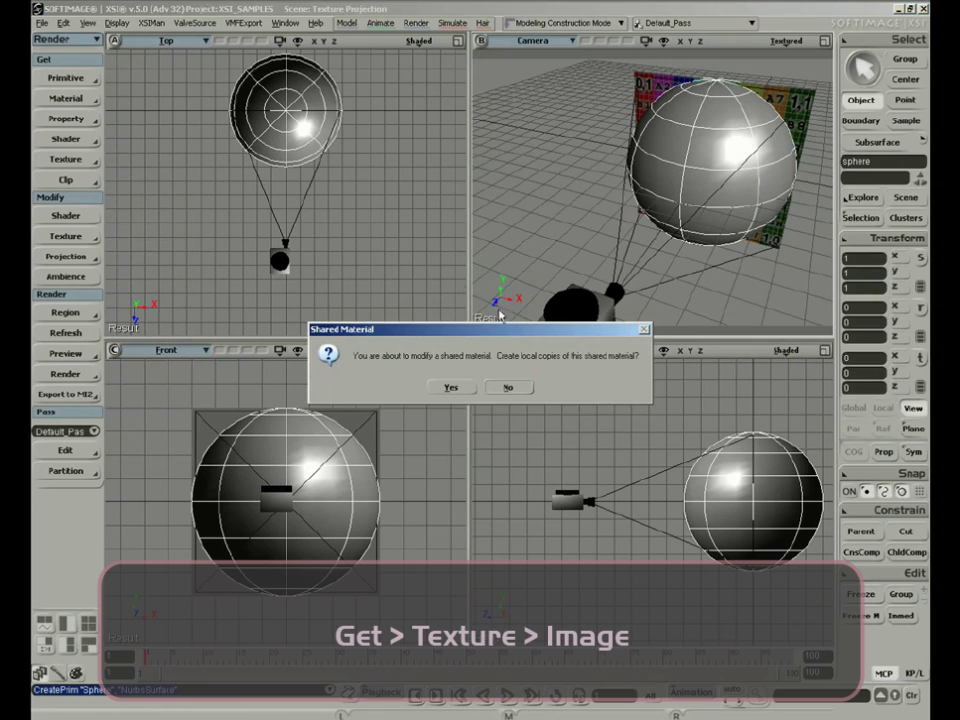
click(451, 387)
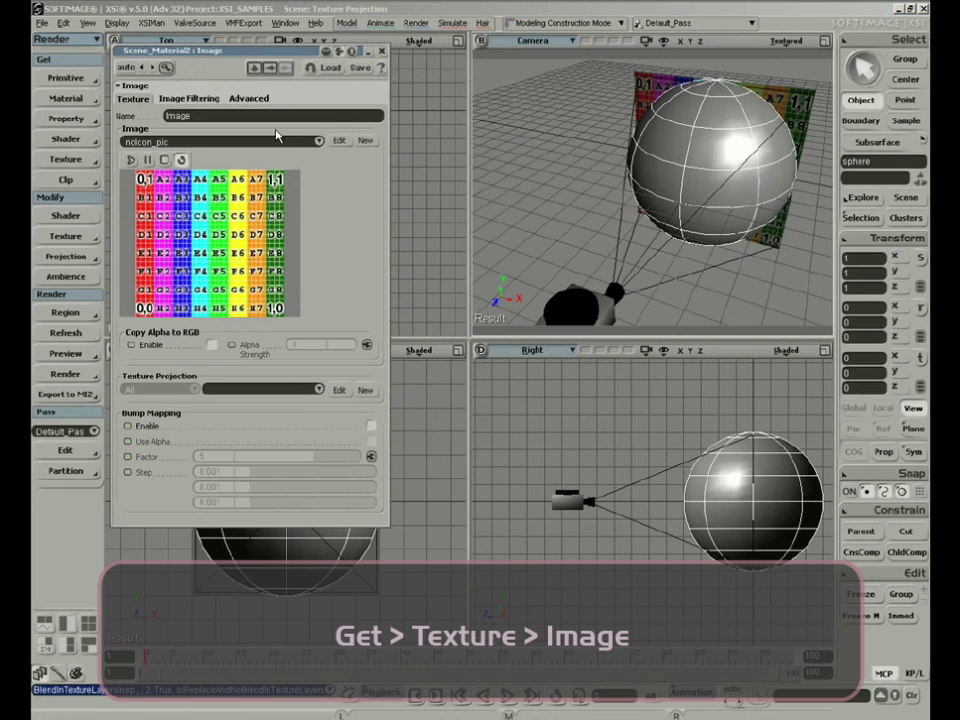
- Give the sphere's image a new Planar XY texture projection
click(365, 390)
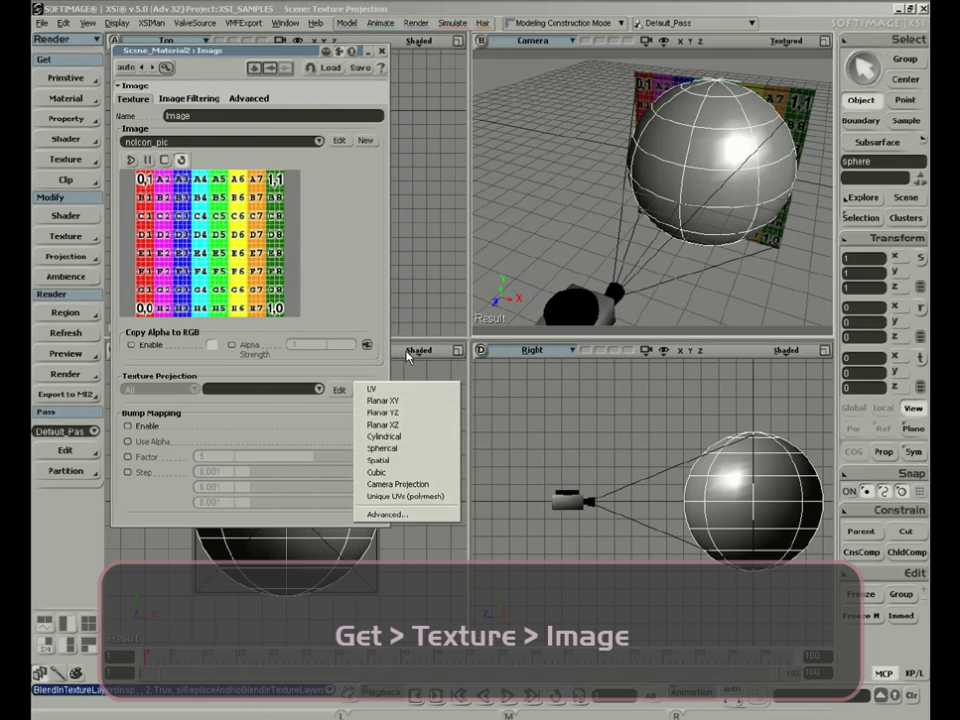
click(380, 312)
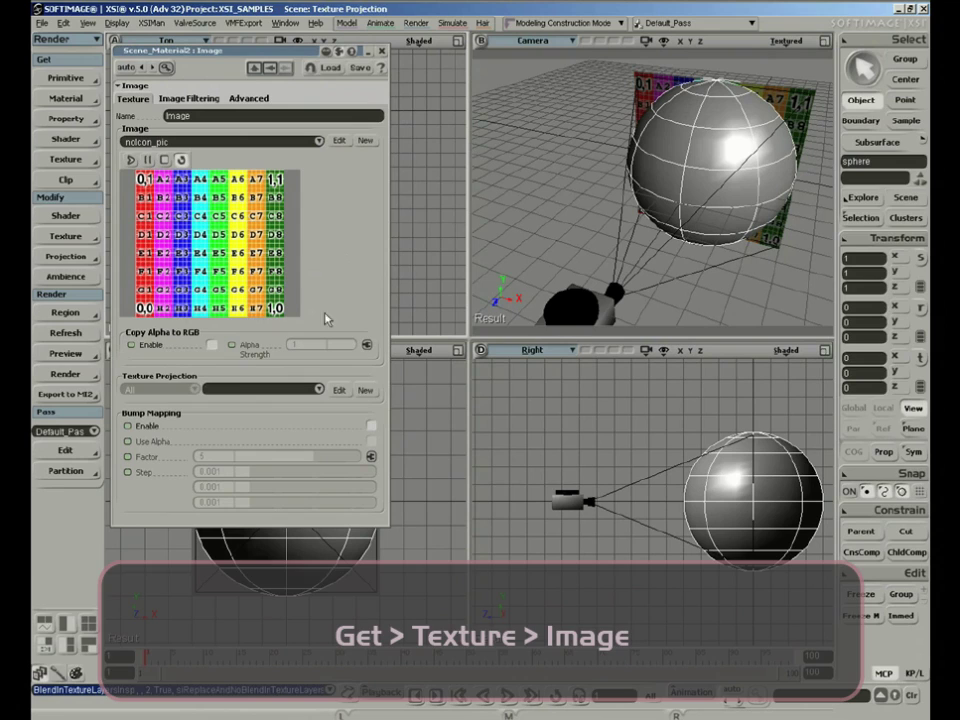
click(376, 391)
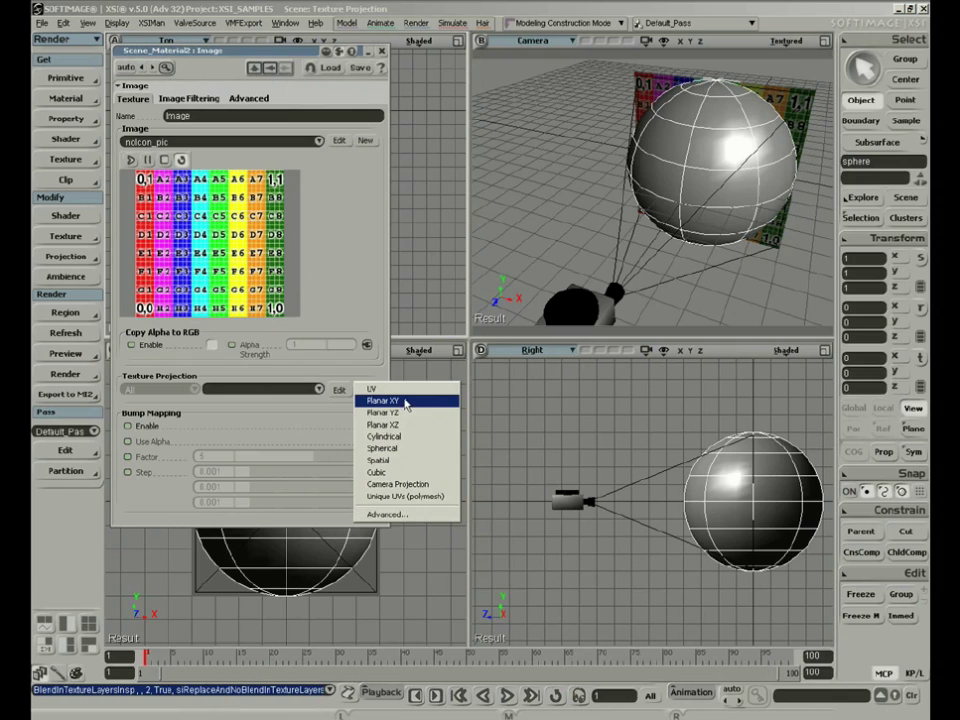
click(406, 402)
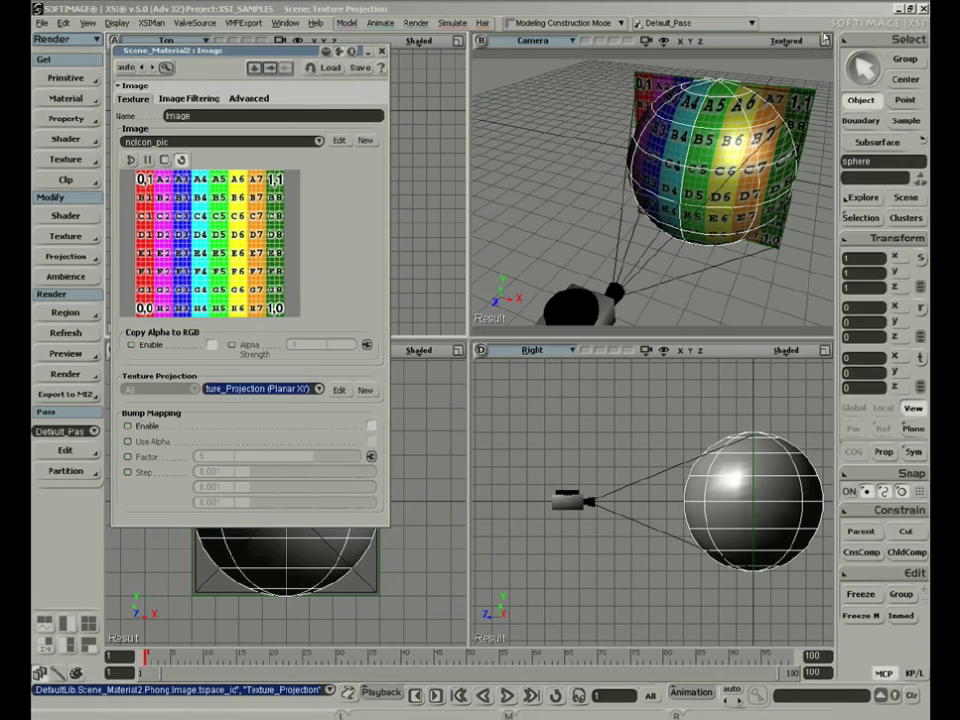
- Maximize the Camera view, collapse the image property page and examine the Planar XY projection on the sphere's front, side and back
click(822, 41)
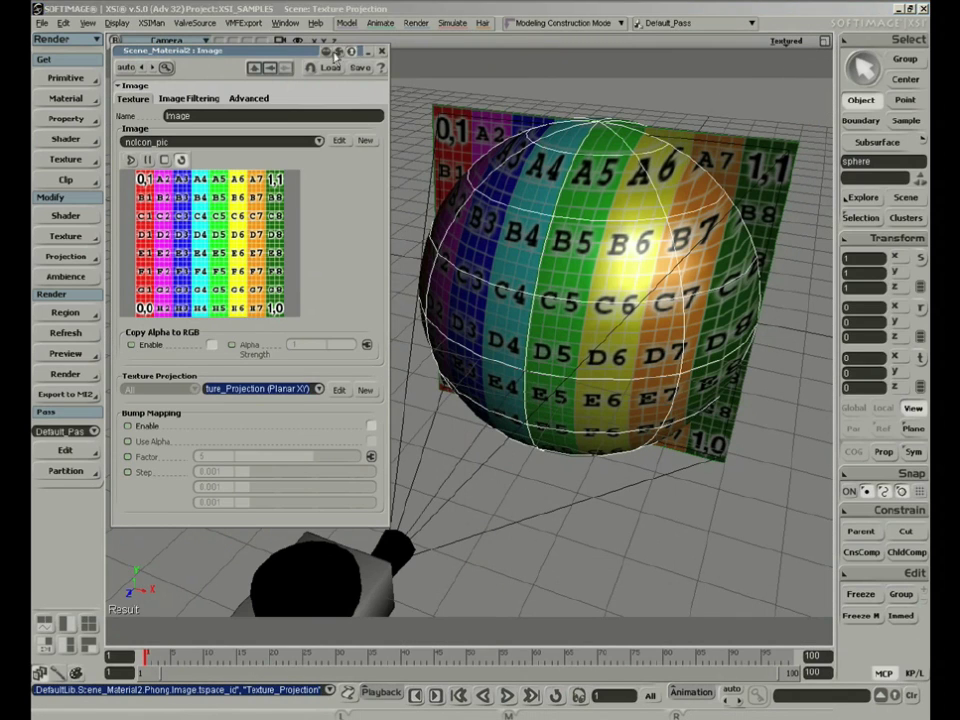
double_click(290, 53)
key(s)
right_drag(510, 380, 547, 332)
middle_drag(505, 323, 238, 424)
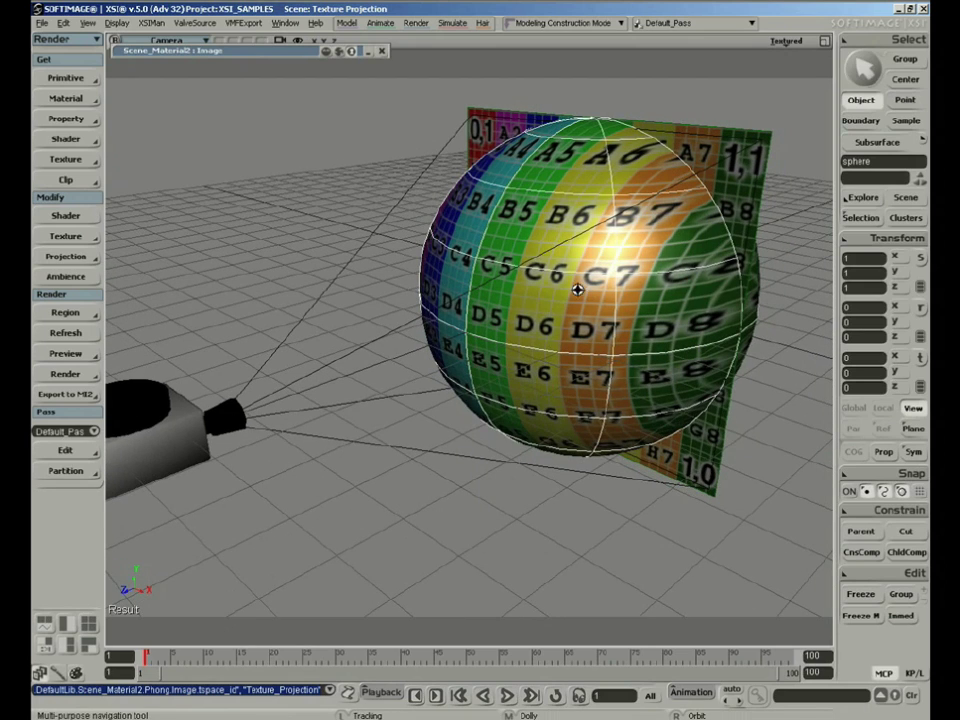
key(s)
right_drag(546, 280, 620, 290)
key(s)
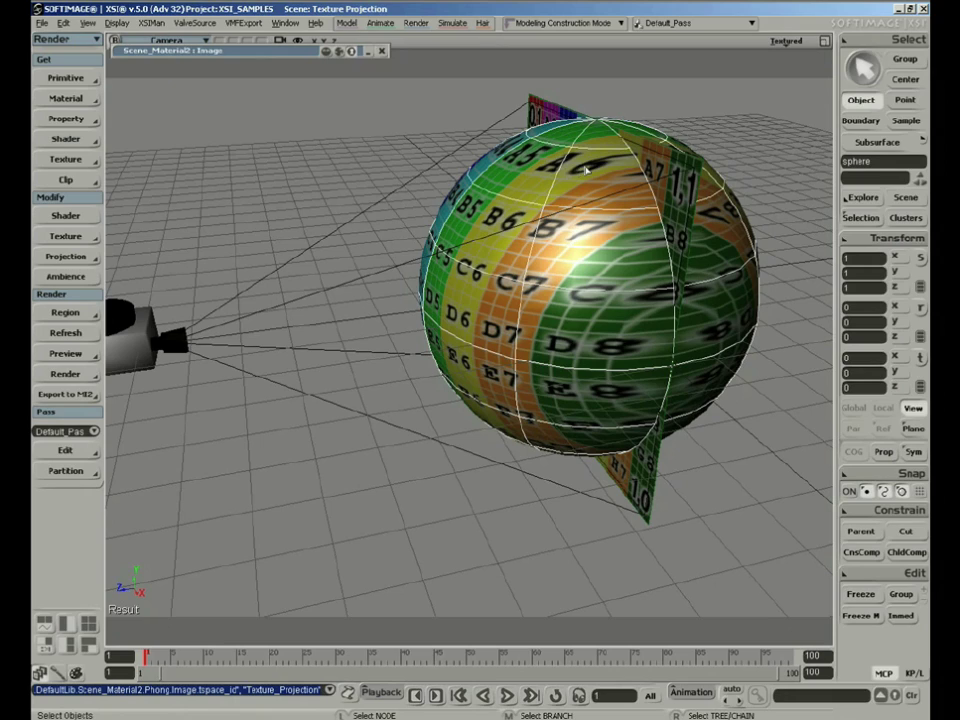
key(s)
right_drag(659, 160, 588, 150)
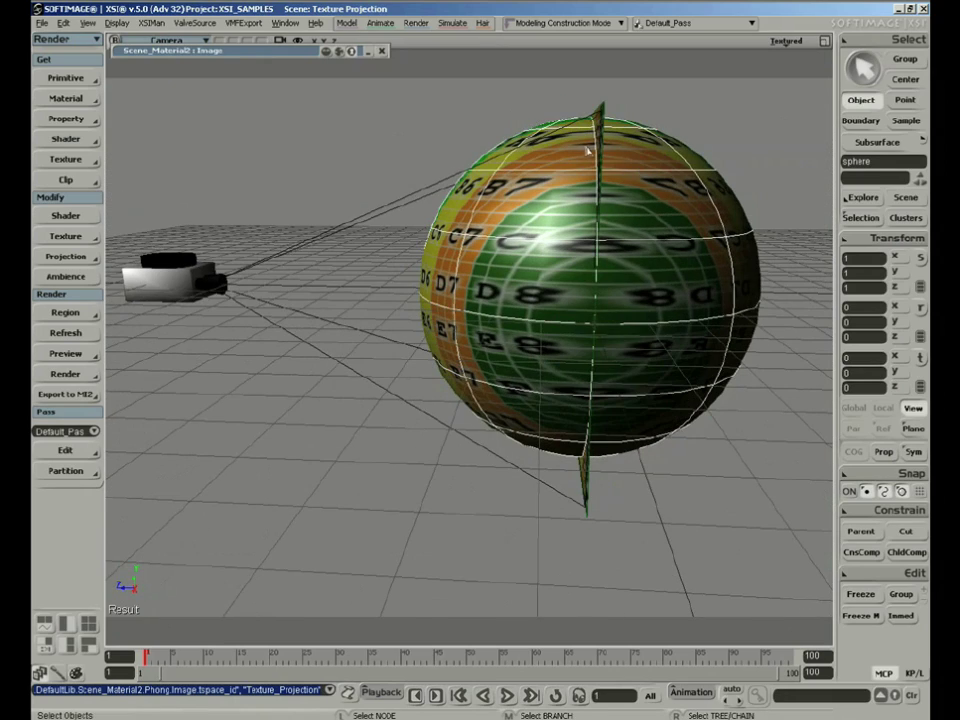
key(s)
right_drag(656, 148, 529, 183)
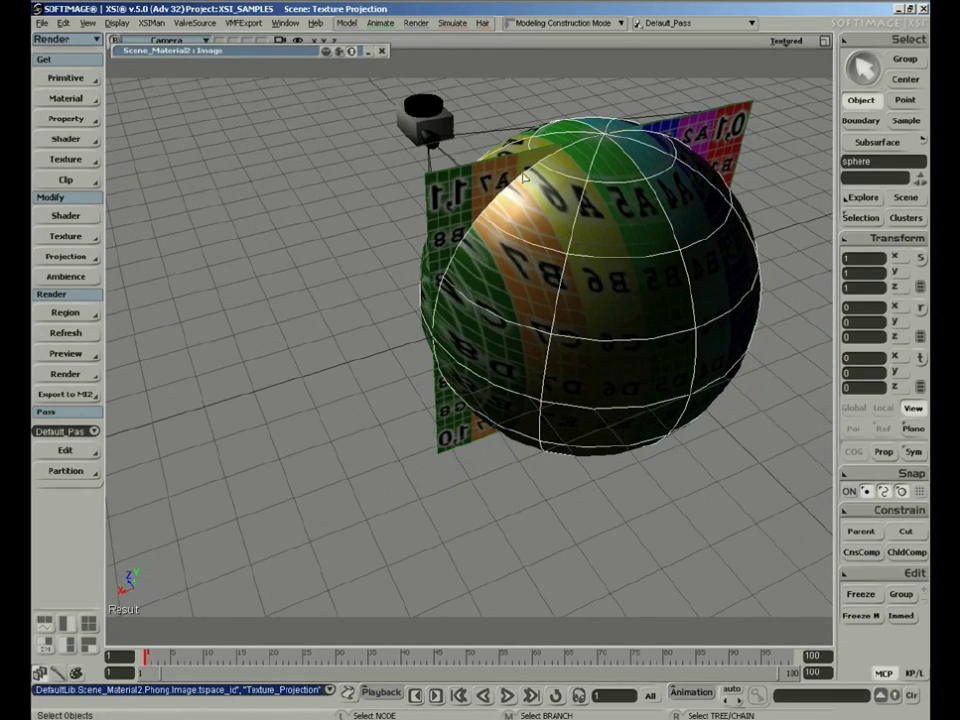
key(s)
right_drag(598, 246, 610, 160)
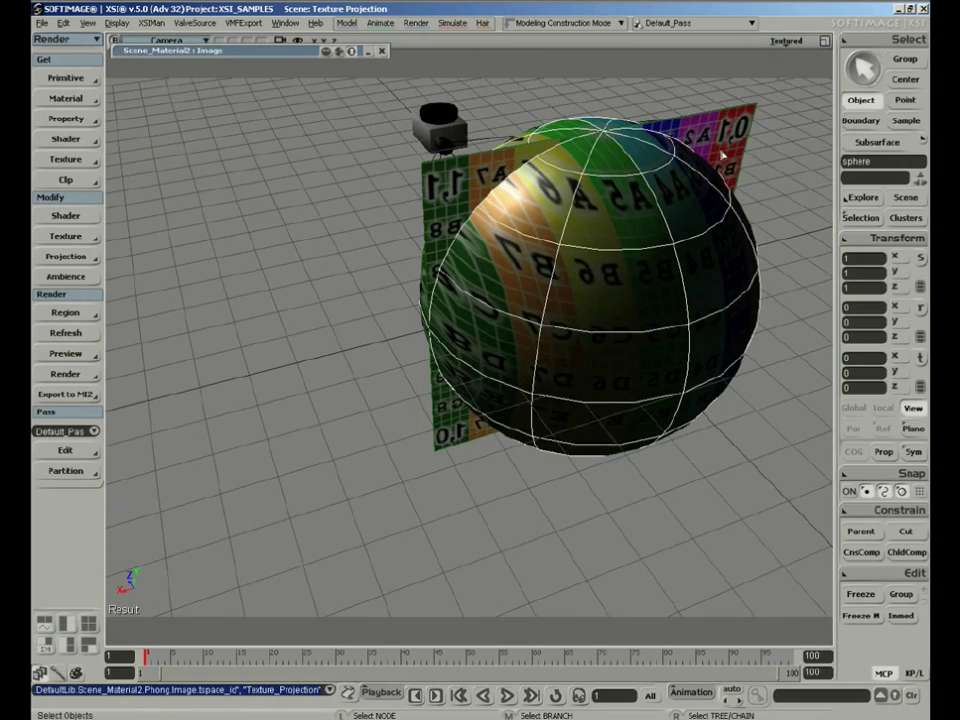
- Set the Camera view's display mode to Textured Decal and inspect the evenly lit sphere from the side and front
click(786, 41)
click(748, 257)
key(s)
right_drag(748, 257, 708, 212)
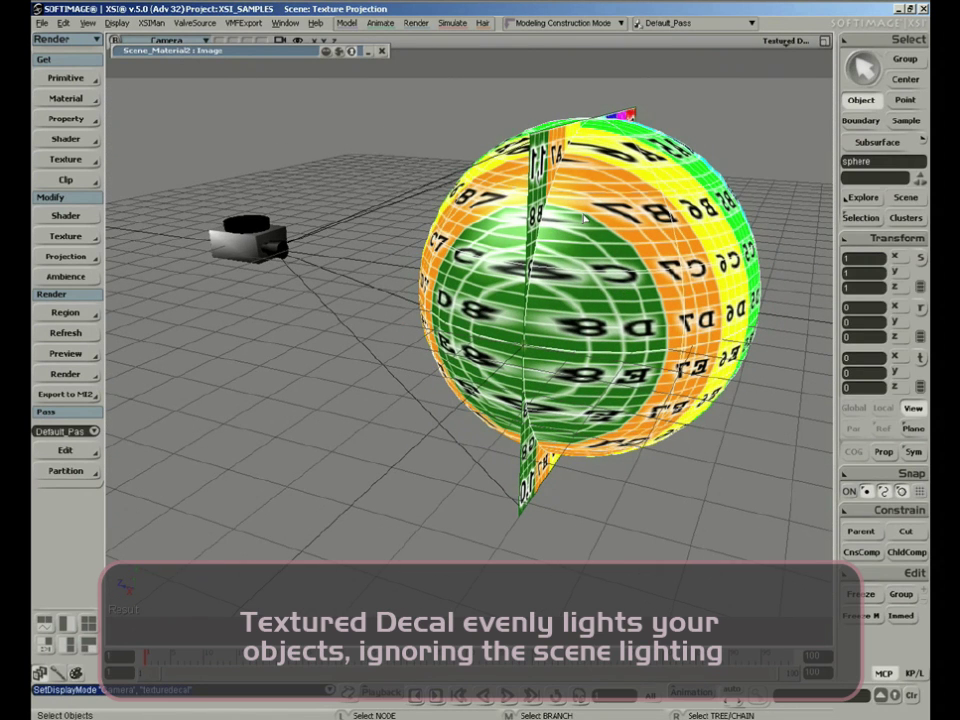
key(s)
right_drag(536, 245, 557, 294)
- Expand the image property page, add a Spherical texture projection to the sphere and check it from the front
click(238, 54)
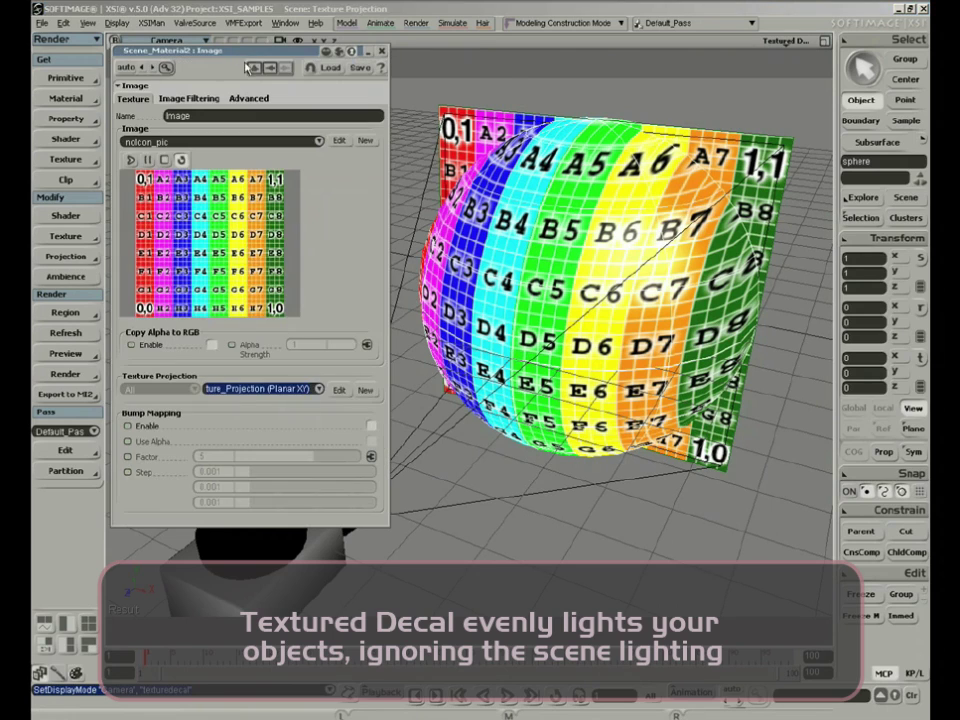
click(368, 398)
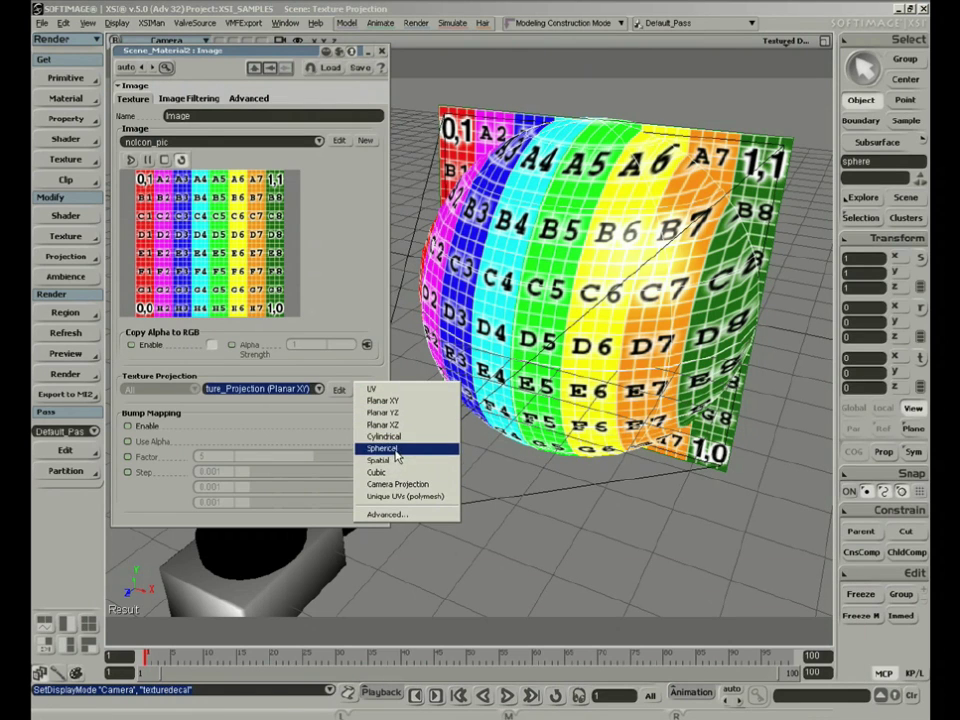
click(394, 449)
key(s)
middle_drag(510, 355, 607, 243)
right_drag(607, 243, 595, 289)
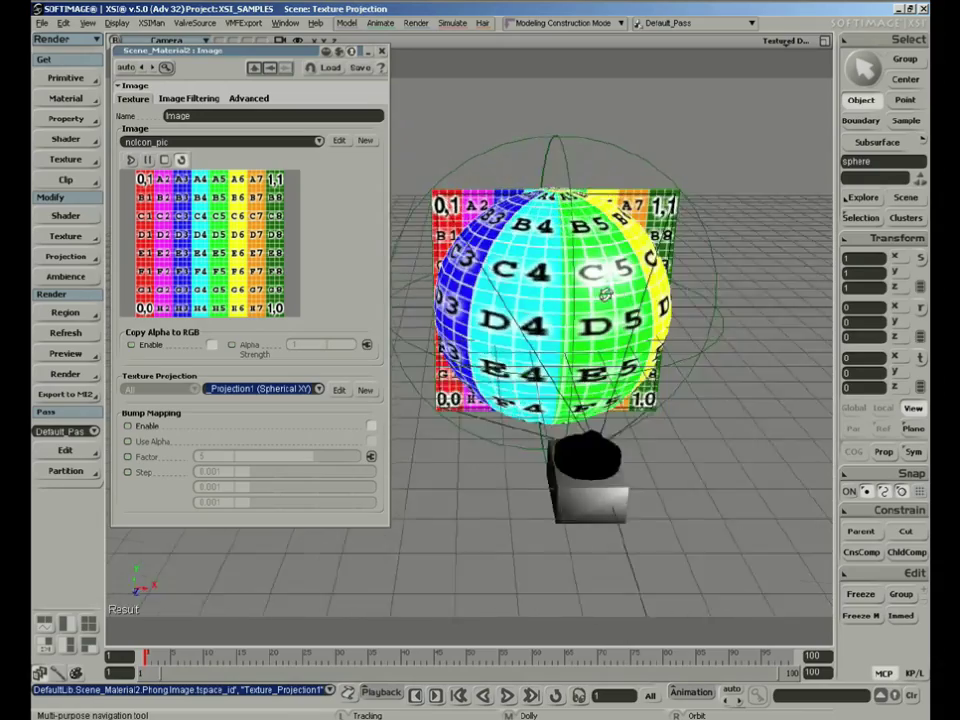
right_drag(570, 294, 542, 276)
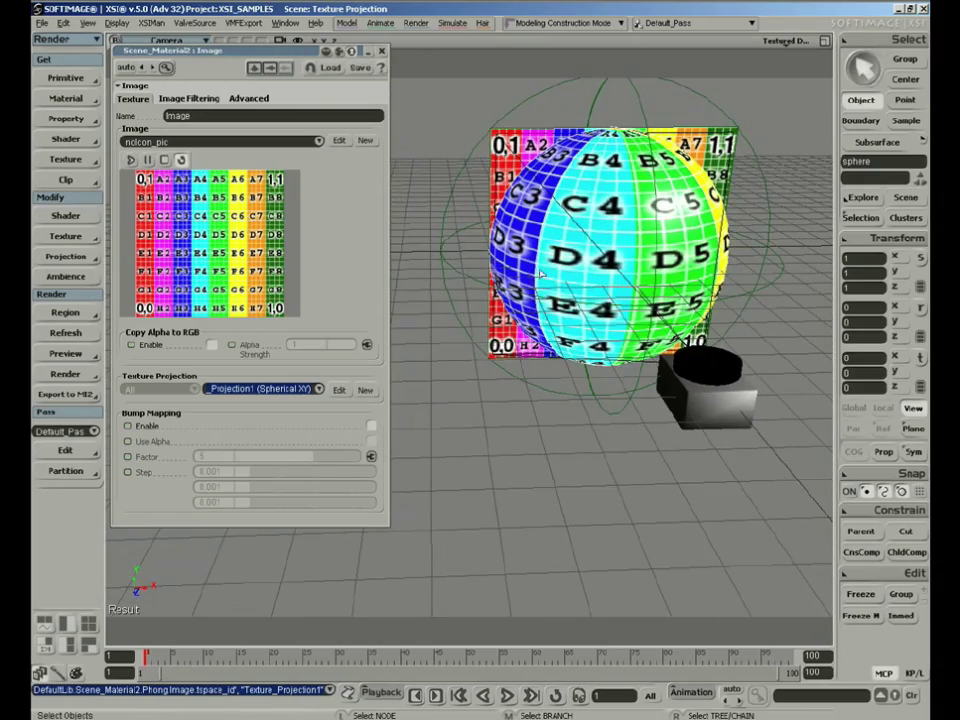
- Open an explorer, expand the sphere and select Texture_Support1 to identify the spherical projection's support
key(8)
click(169, 269)
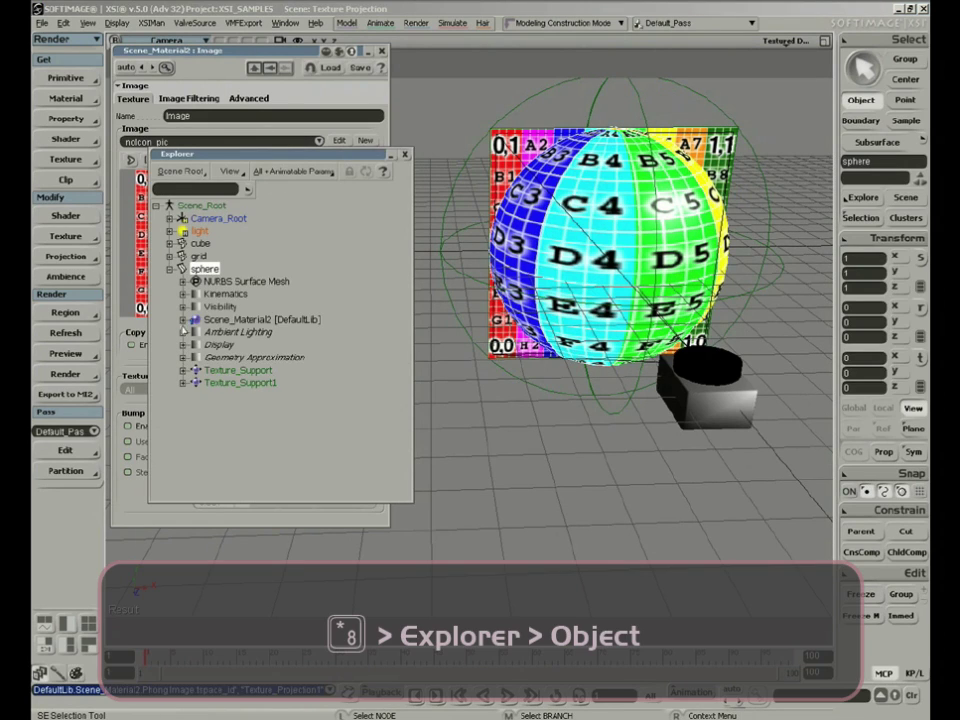
click(238, 370)
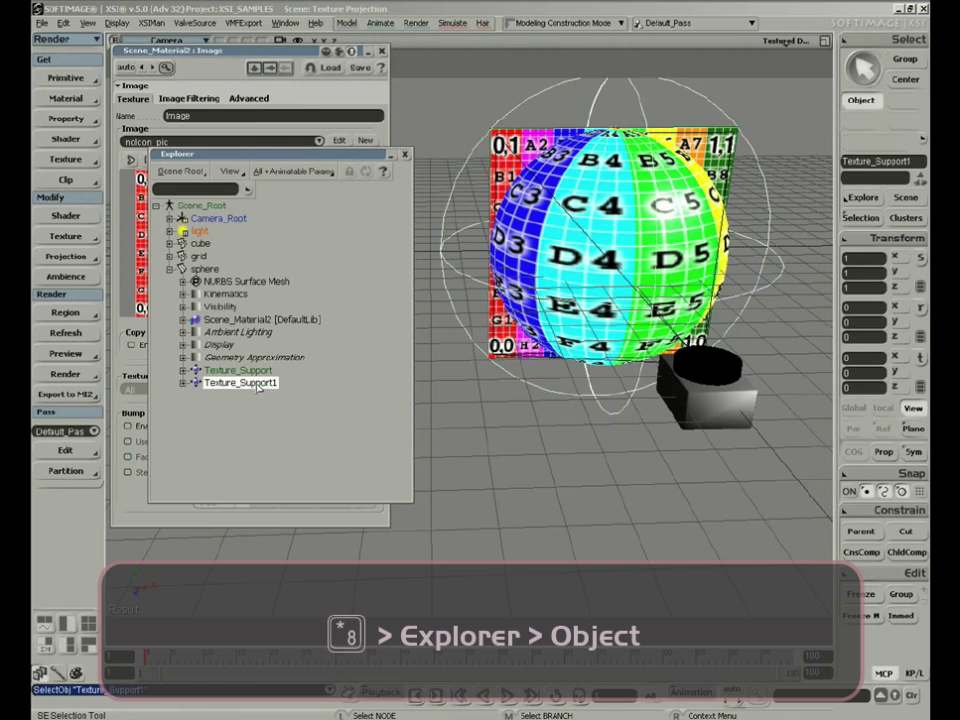
click(250, 383)
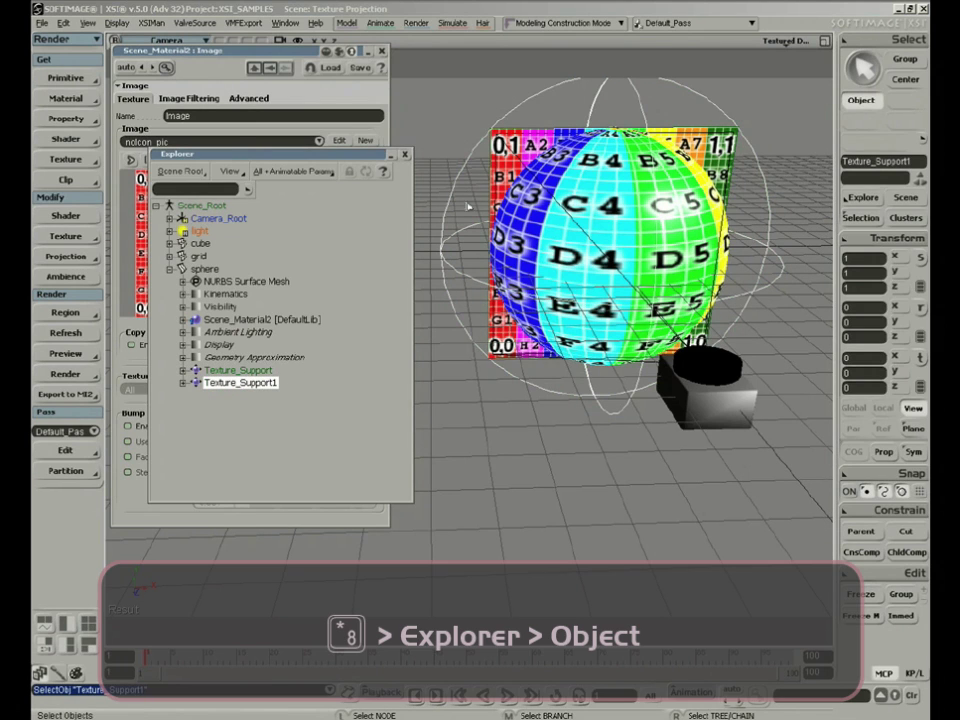
- Try deleting the sphere's planar support, Texture_Support, and undo the deletion
click(265, 371)
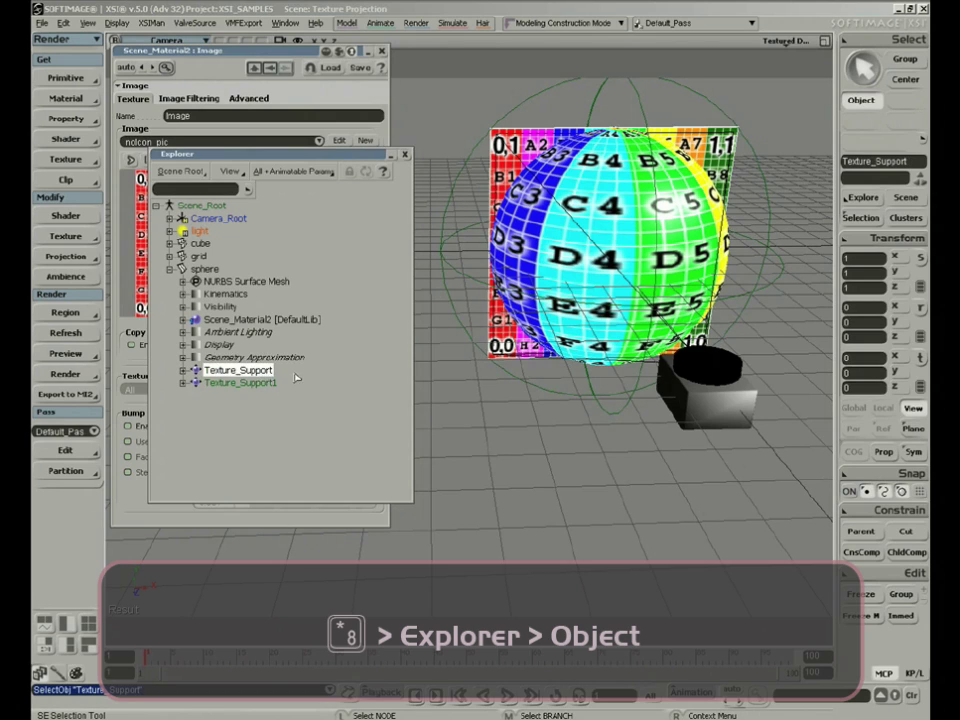
key(Delete)
key(ctrl+z)
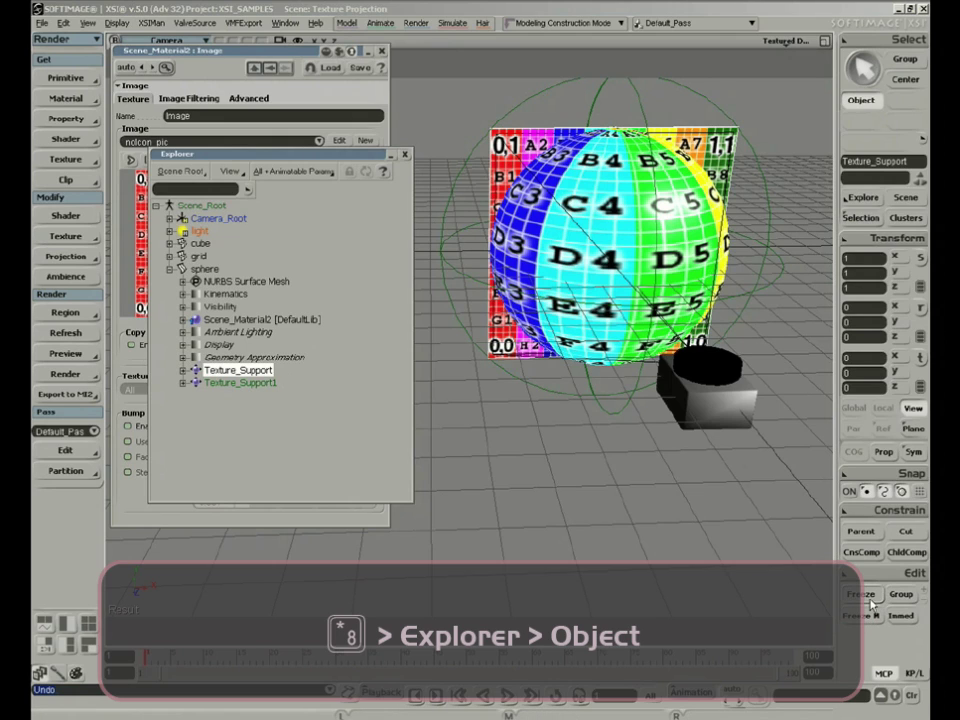
- Rotate the sphere's spherical texture support to about 6 degrees in X and -60.5 degrees in Y
click(522, 97)
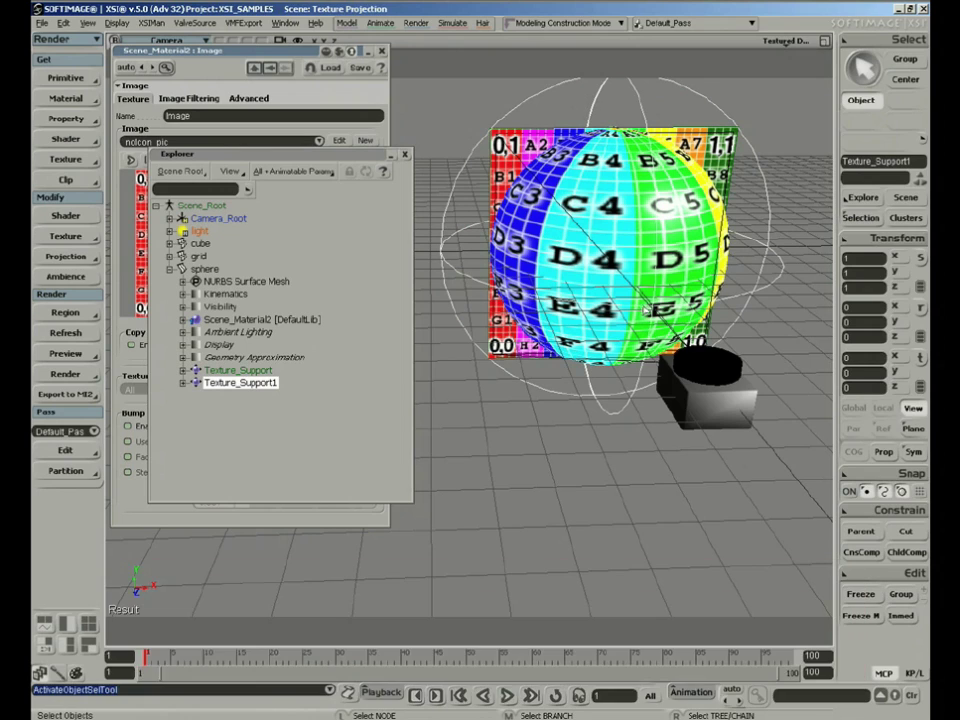
key(c)
click(652, 272)
drag(652, 272, 655, 322)
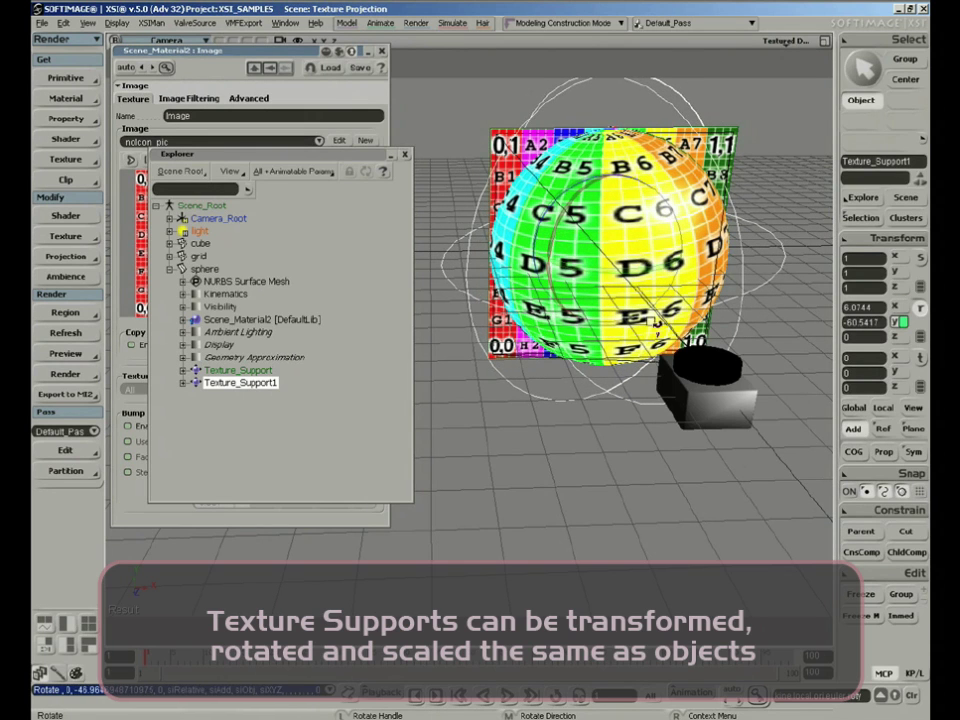
- Select the sphere and freeze its modeling operators to bake in both texture projections
click(868, 617)
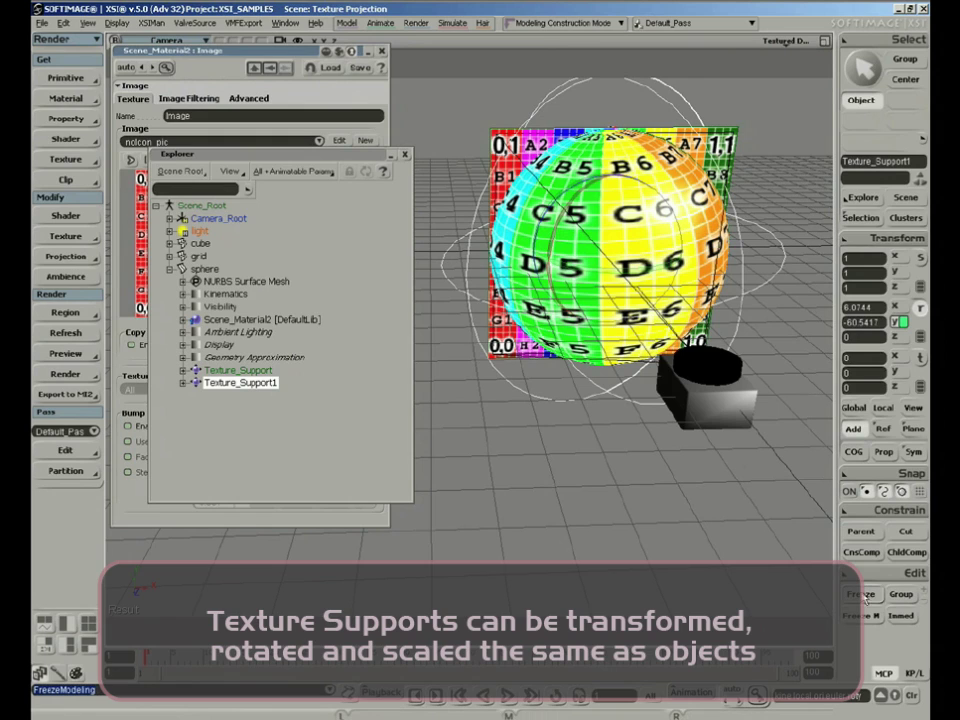
key(space)
click(604, 137)
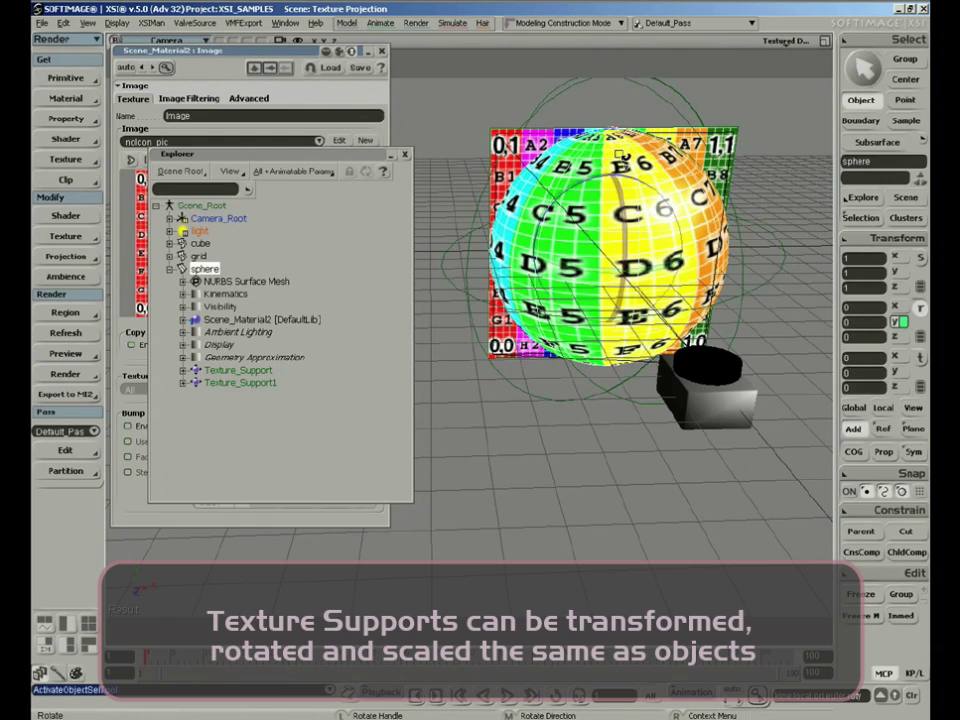
click(866, 616)
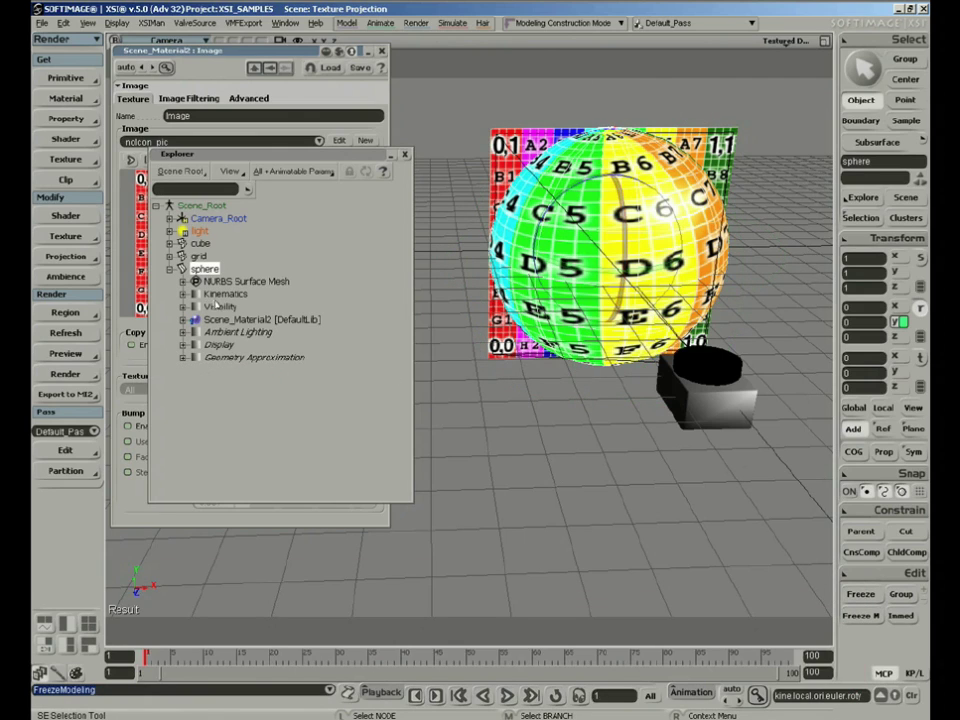
- Expand the sphere's mesh clusters down to Texture_Coordinates_AUTO and select its texture projections, ending on Texture_Projection1
click(183, 281)
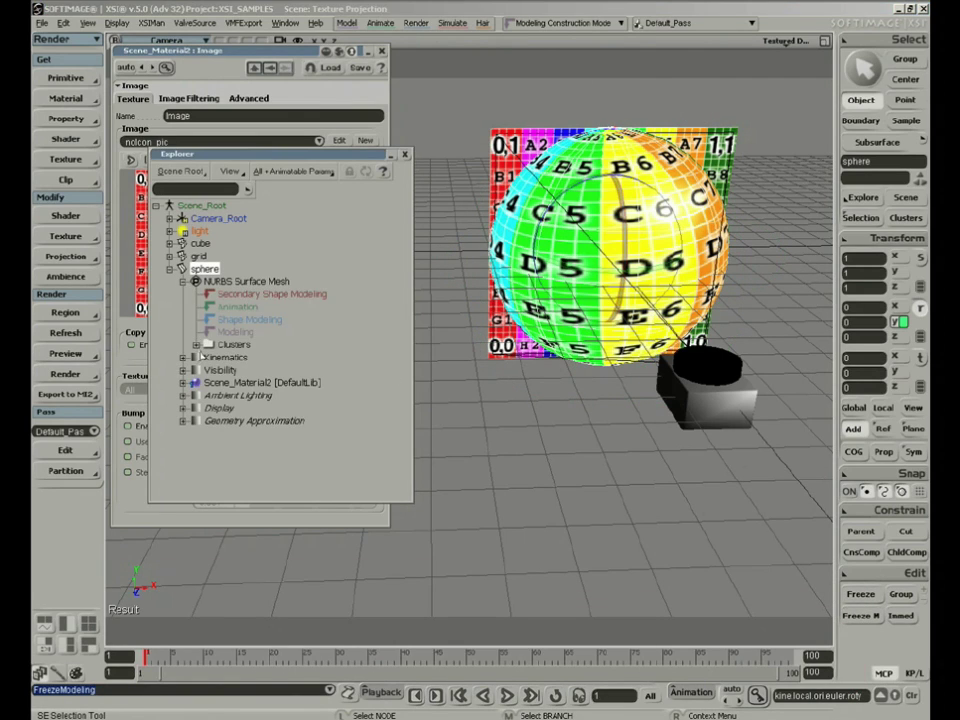
click(197, 345)
click(209, 357)
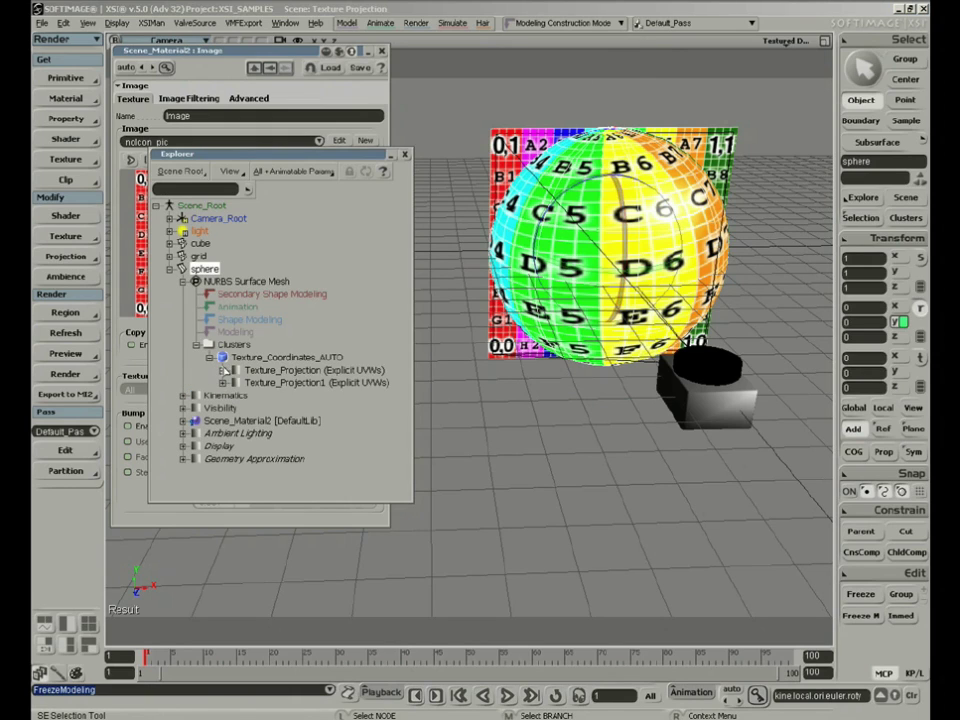
click(301, 371)
click(306, 383)
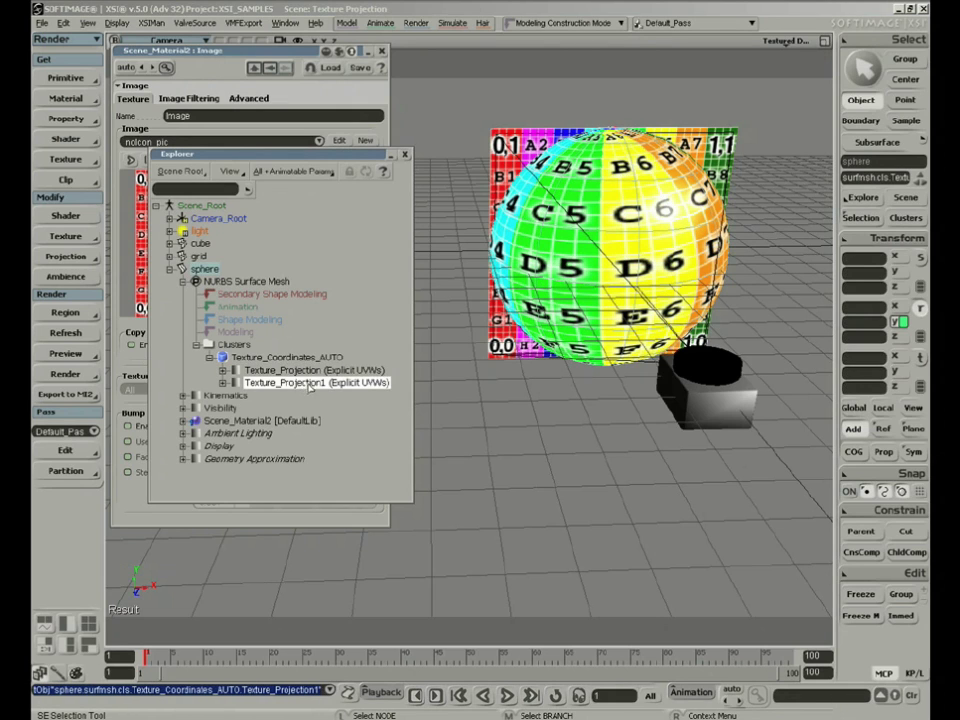
- Delete Texture_Projection from the sphere's texture coordinates cluster and select the remaining Texture_Projection1
double_click(304, 371)
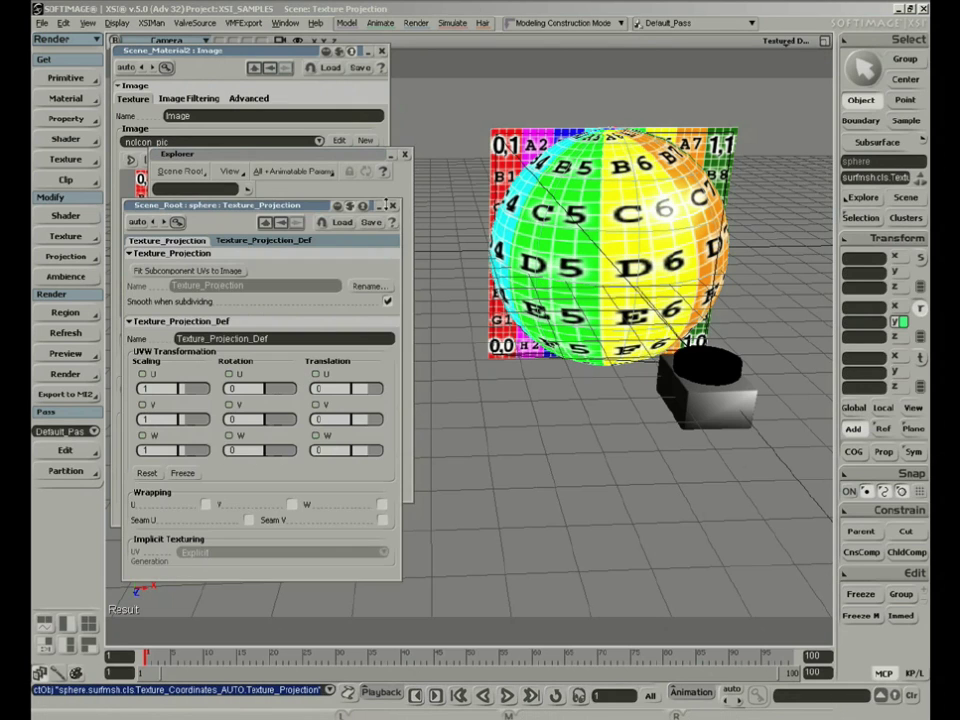
click(393, 207)
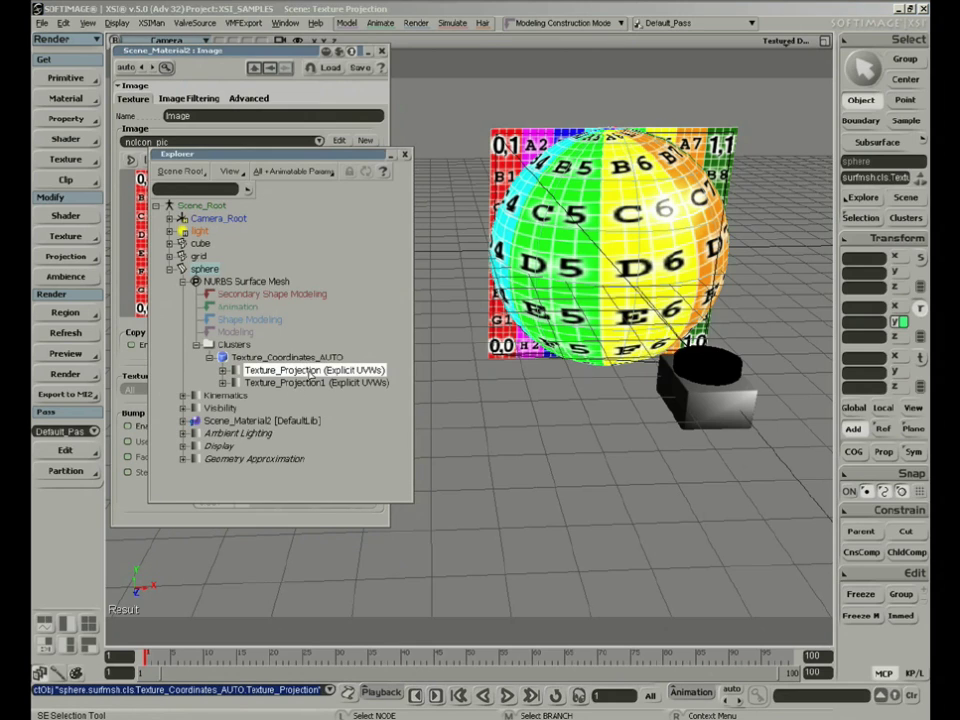
key(F2)
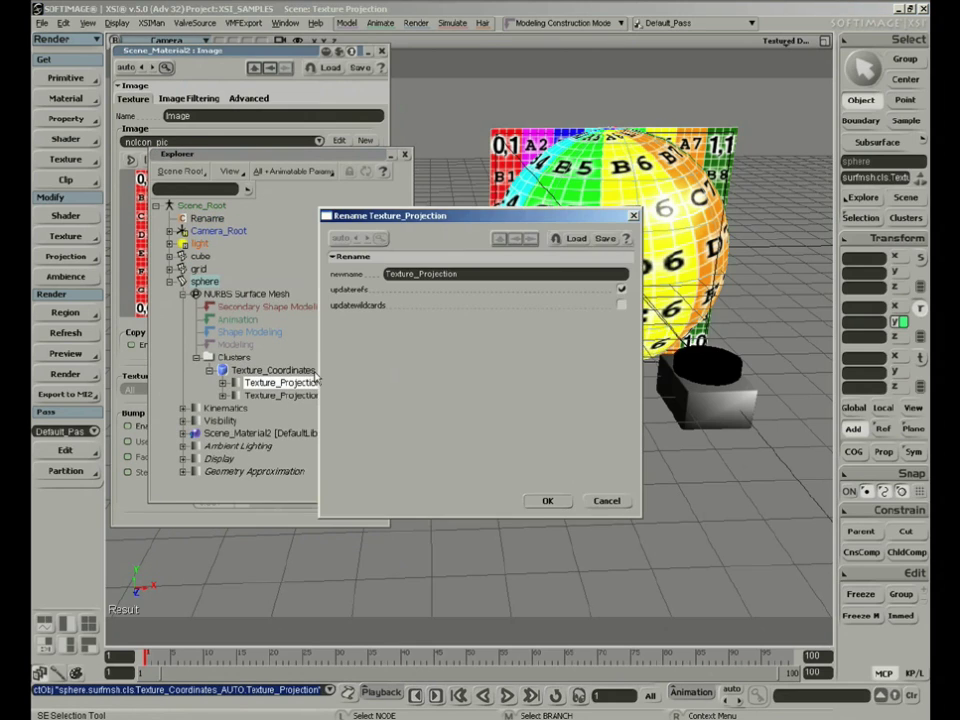
click(606, 500)
key(Delete)
click(334, 371)
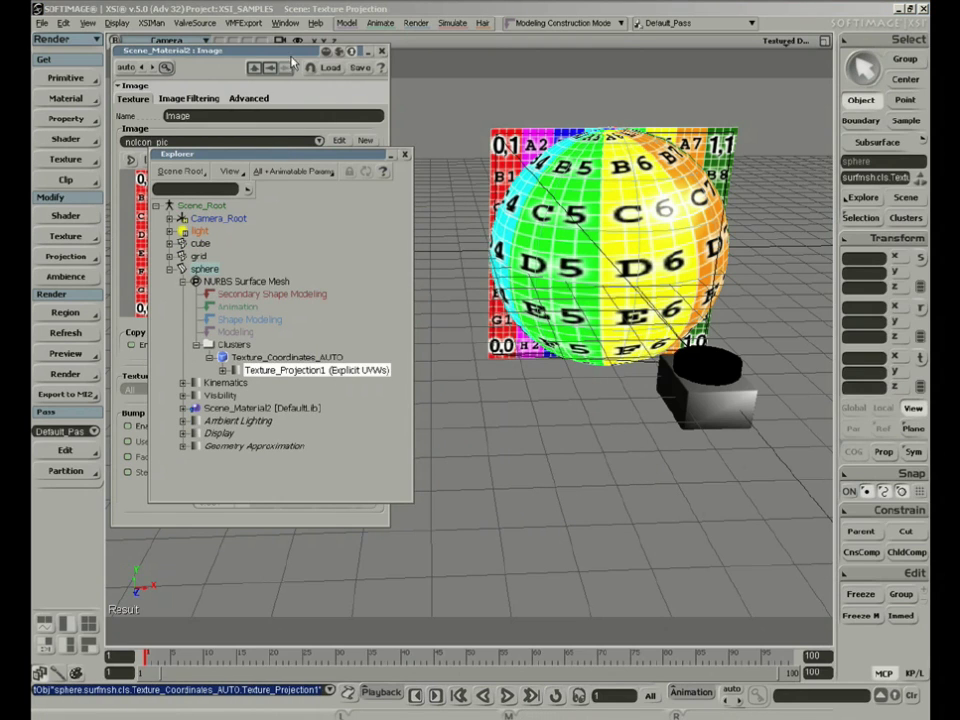
- View the sphere's remaining UV layout in the Texture Editor, moving the explorer up and closing the editor when done
drag(287, 155, 291, 60)
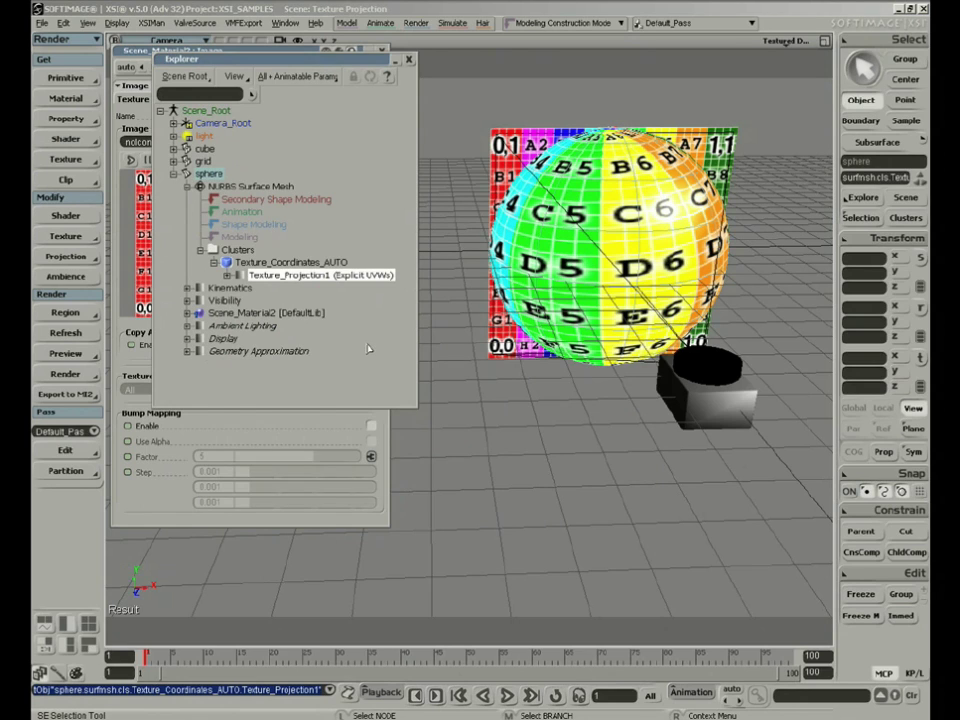
key(alt+7)
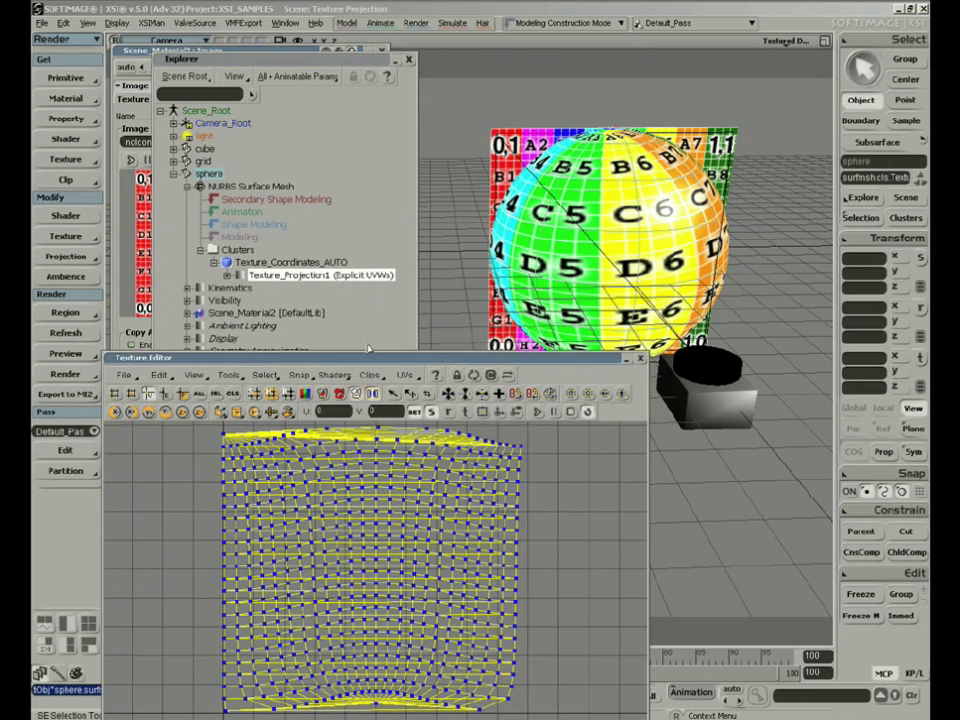
click(641, 359)
- Delete the sphere and the grid from the scene
key(s)
right_drag(656, 336, 595, 275)
key(space)
click(586, 268)
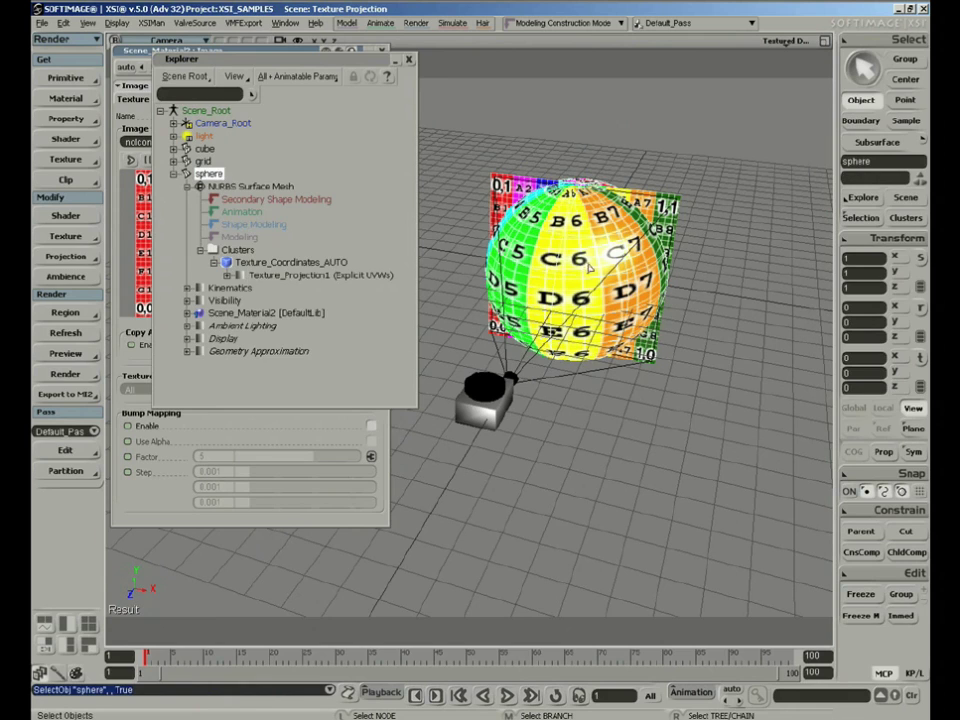
key(Delete)
click(589, 255)
key(Delete)
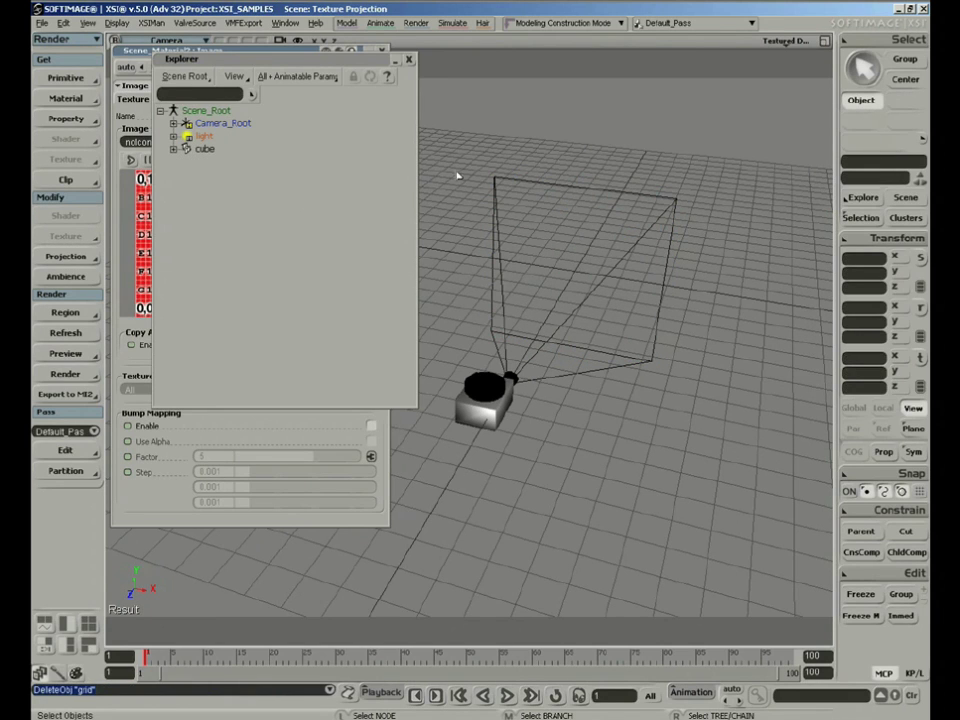
- Close the explorer and image property windows and create a polygon mesh cylinder
click(409, 60)
click(382, 50)
key(s)
right_drag(458, 222, 418, 266)
click(68, 80)
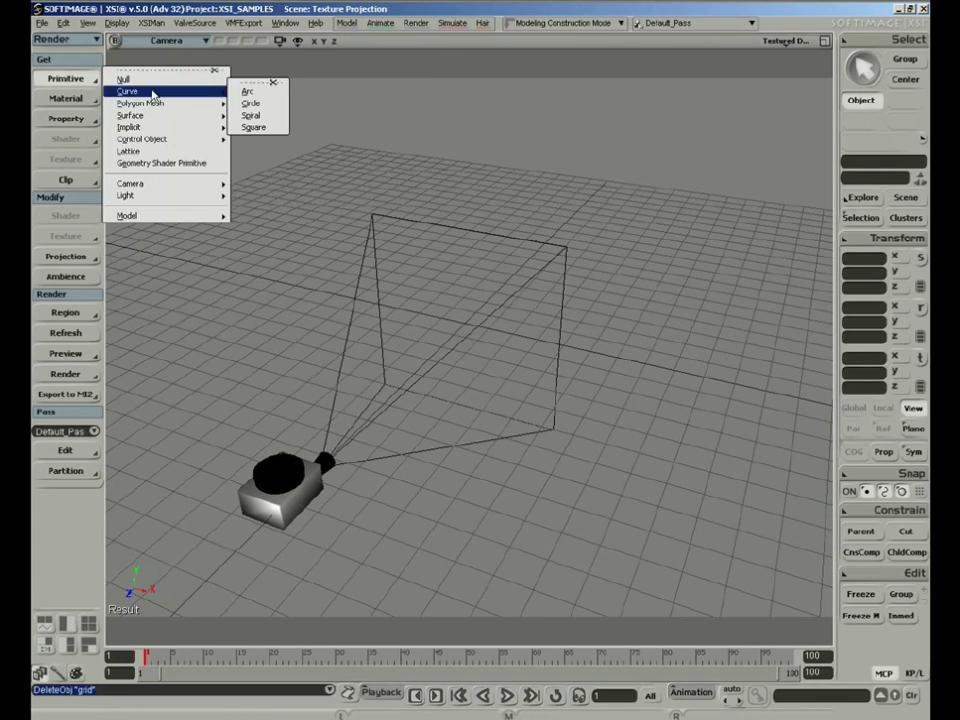
mouse_move(150, 103)
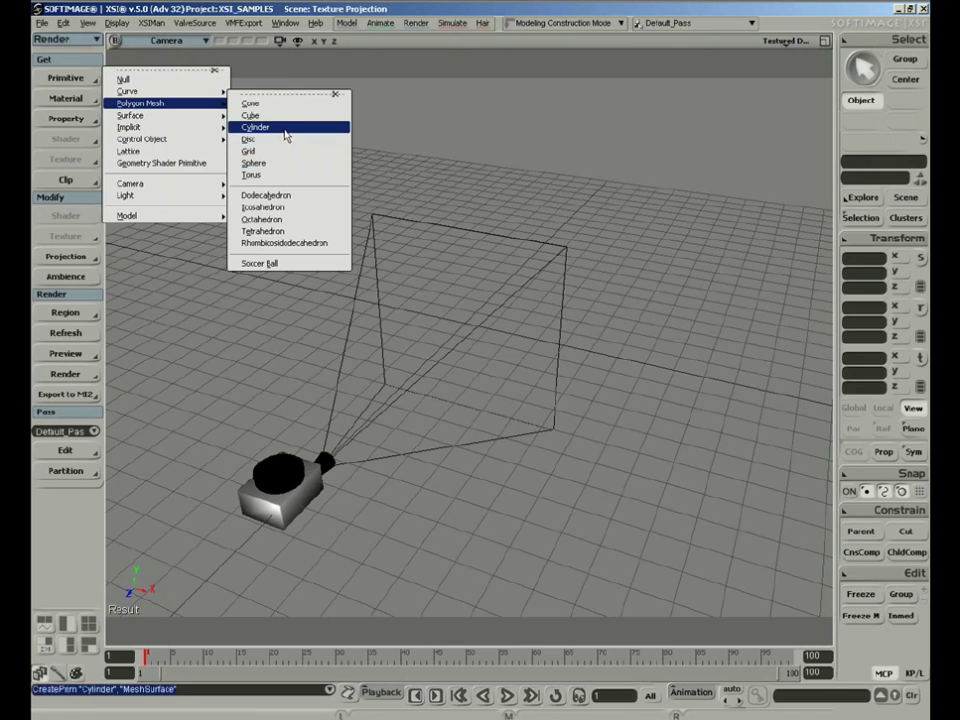
click(272, 127)
right_drag(508, 347, 475, 330)
- Scale the cylinder to about 1.07 in X and Z and 1.83 in Y
key(x)
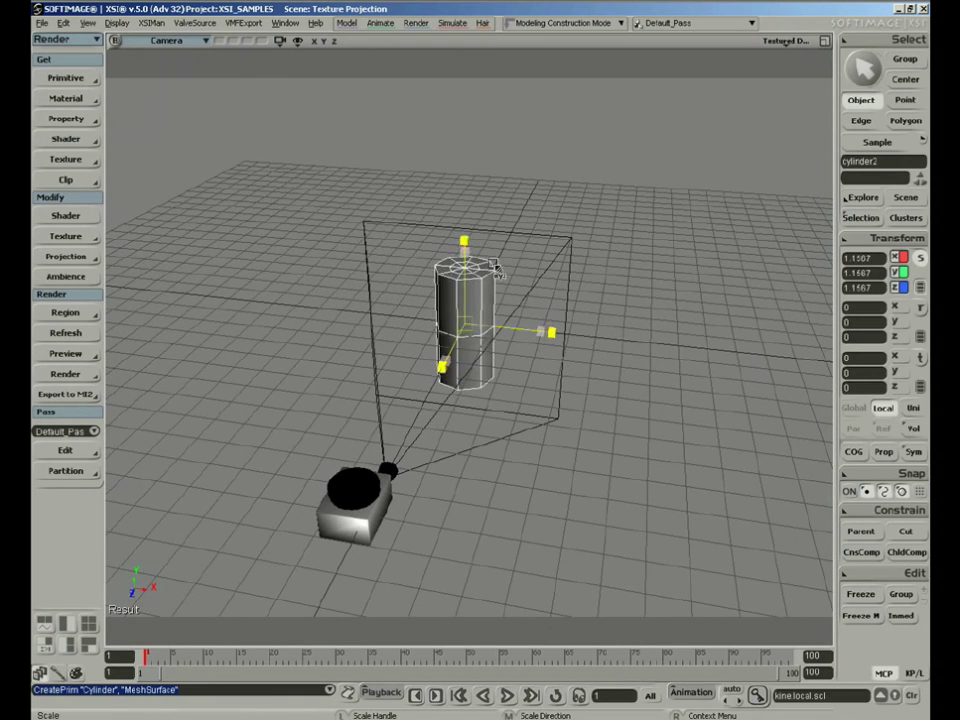
drag(548, 218, 549, 221)
key(s)
right_drag(549, 221, 548, 266)
key(x)
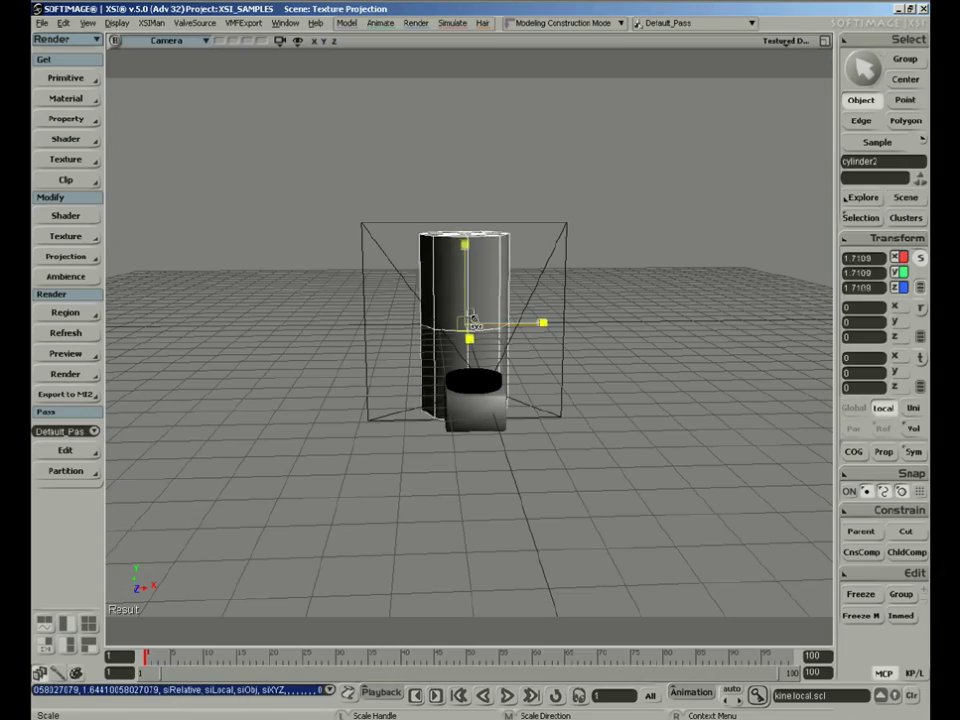
key(s)
right_drag(483, 310, 495, 342)
key(x)
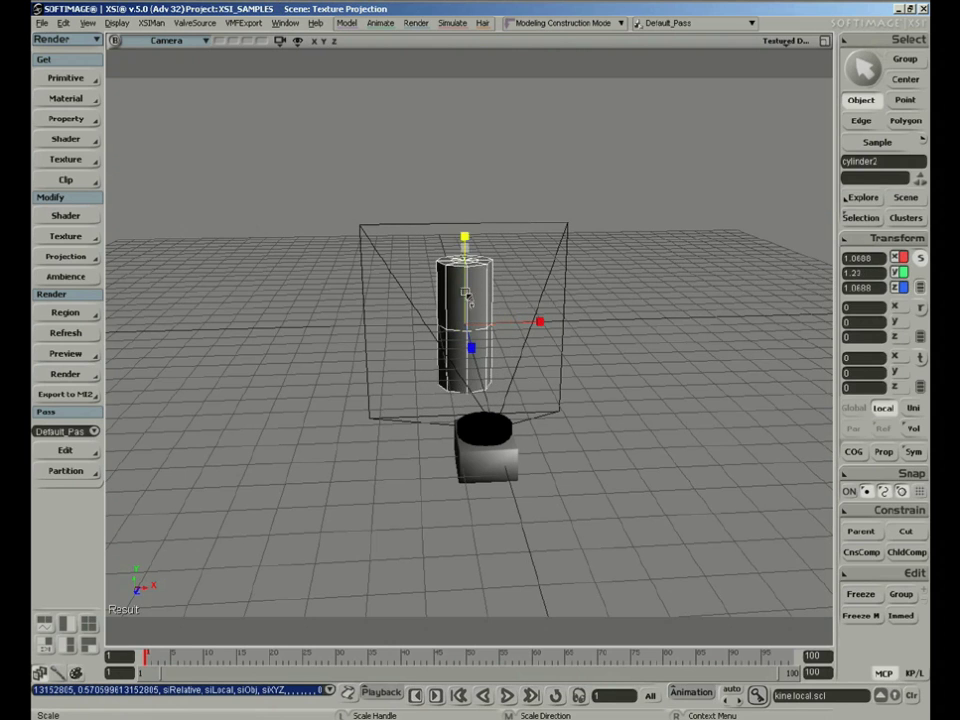
key(s)
right_drag(481, 237, 574, 311)
key(x)
- Apply an image texture to the cylinder on a local copy of the shared material, with a Planar XY projection
click(66, 159)
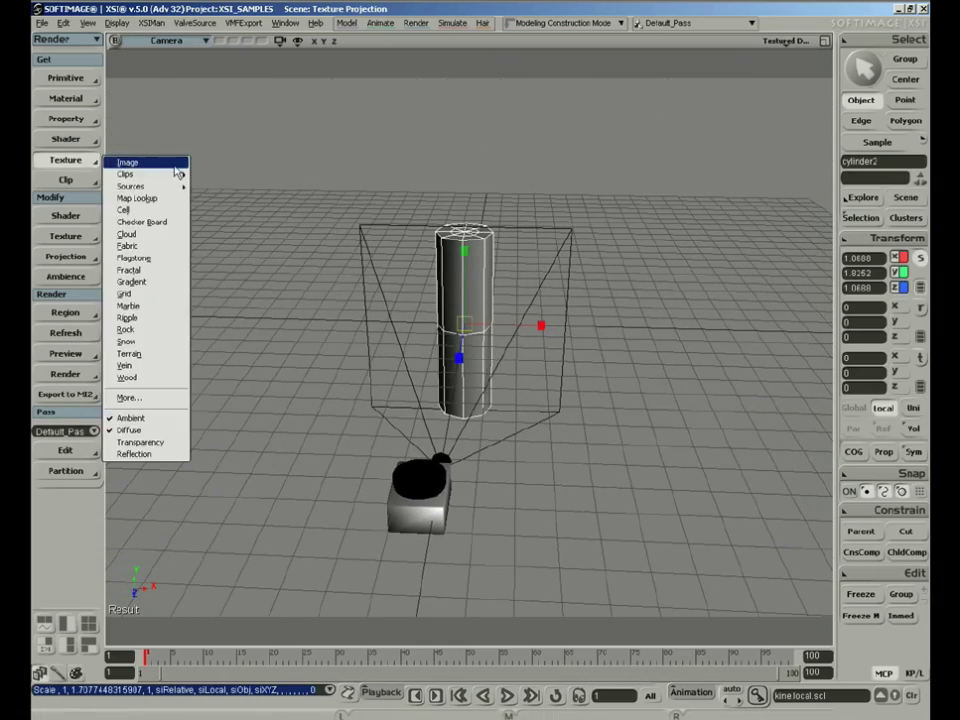
click(168, 164)
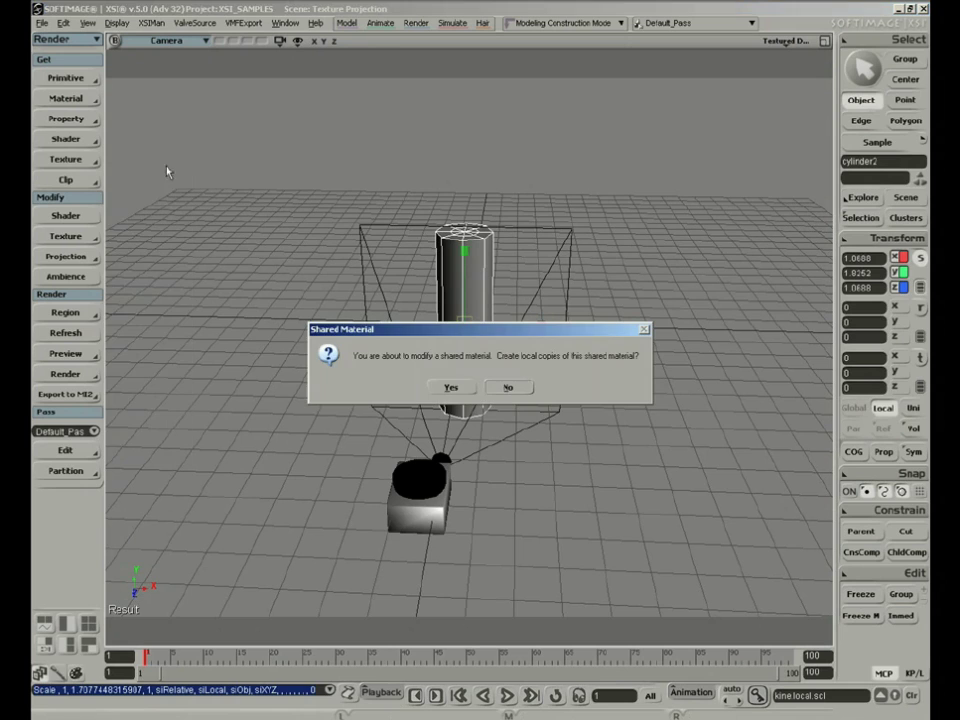
click(460, 388)
click(368, 390)
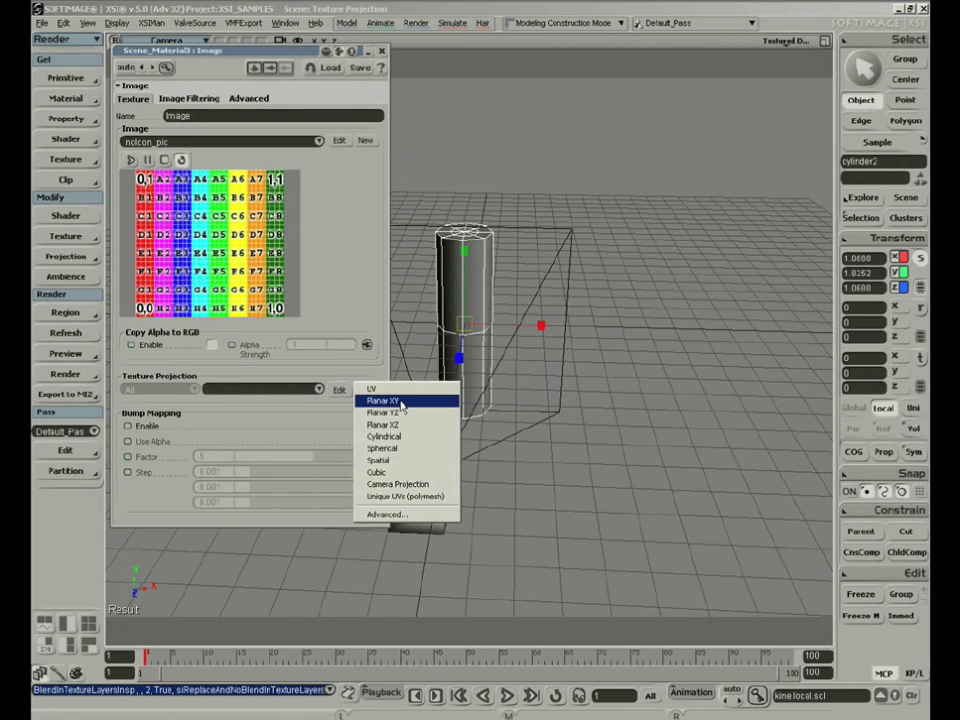
click(402, 401)
- Examine the planar projected image around the cylinder's front, sides and back
key(s)
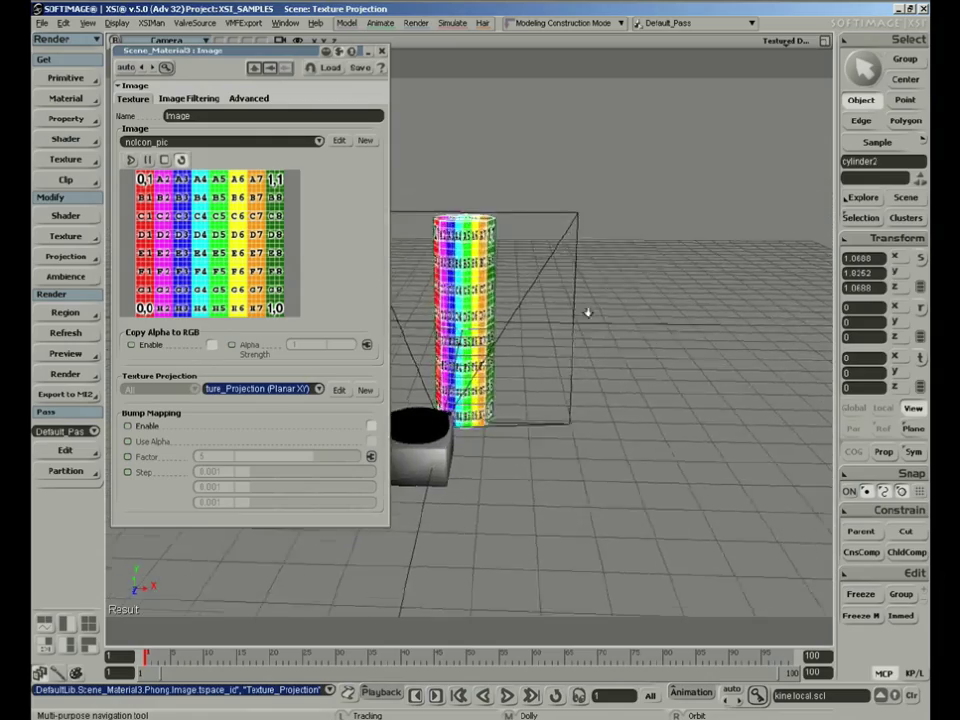
middle_drag(598, 297, 531, 373)
mouse_move(601, 366)
right_down()
mouse_move(436, 362)
mouse_move(514, 360)
mouse_move(568, 377)
mouse_move(649, 369)
mouse_move(522, 365)
mouse_move(602, 358)
mouse_move(609, 381)
mouse_move(585, 374)
right_up()
key(x)
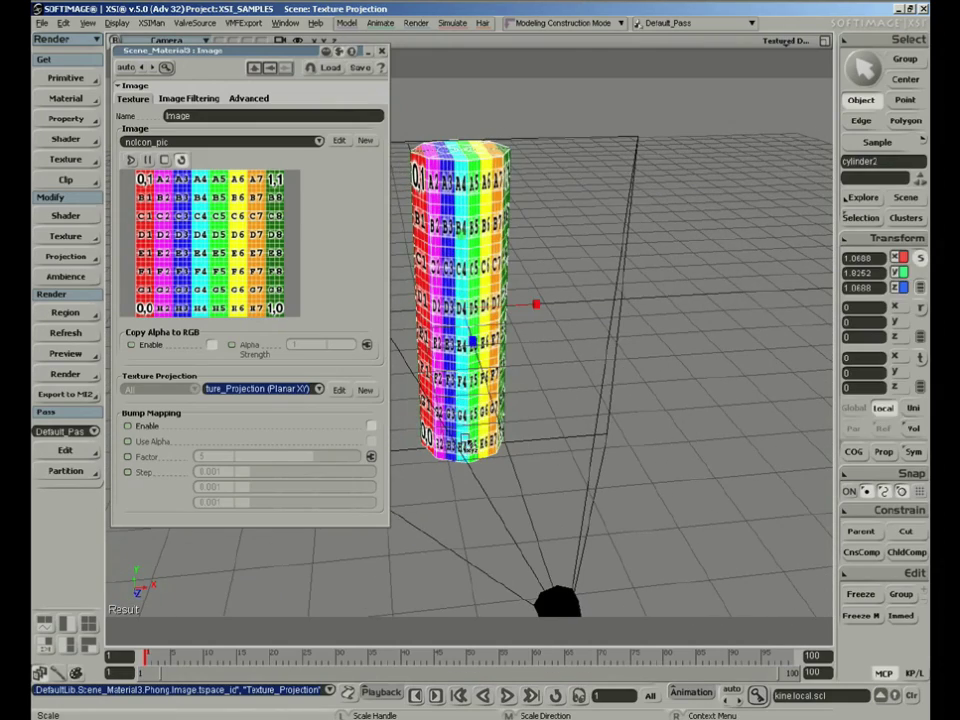
key(s)
right_drag(568, 287, 460, 234)
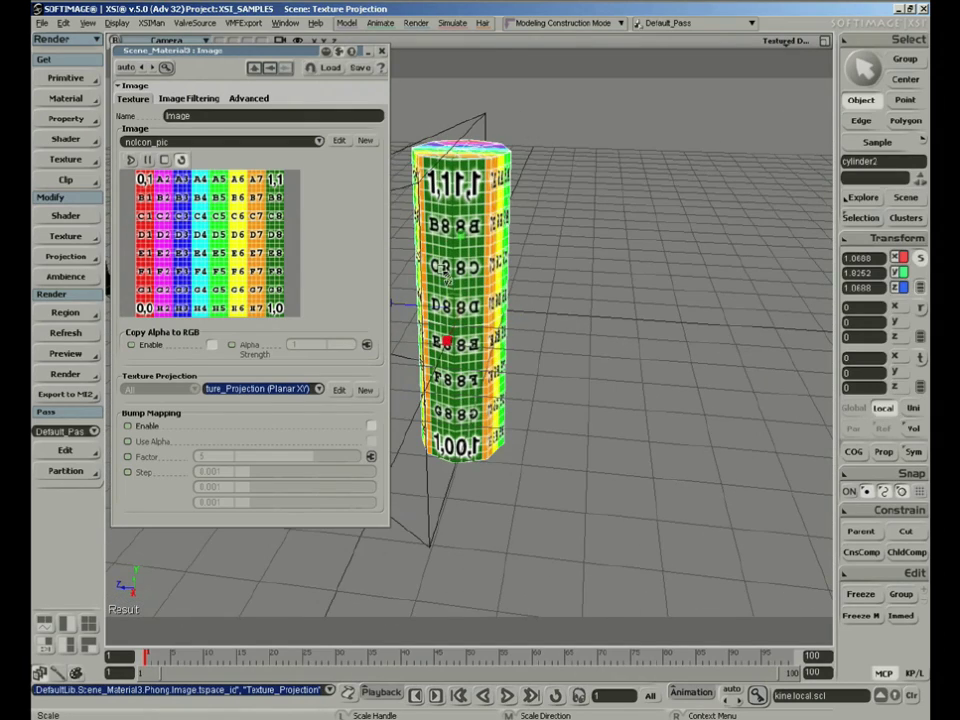
key(s)
right_drag(450, 280, 530, 316)
key(s)
right_drag(445, 285, 666, 268)
- Open the Texture Editor for the cylinder and select all its UV points
key(alt+7)
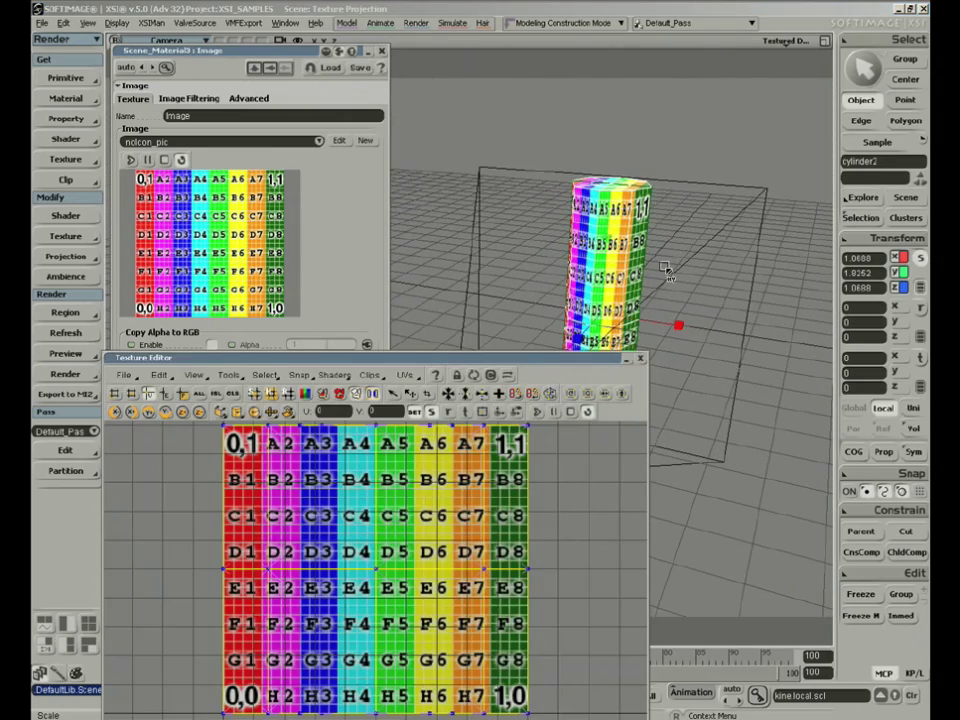
middle_drag(602, 566, 519, 573)
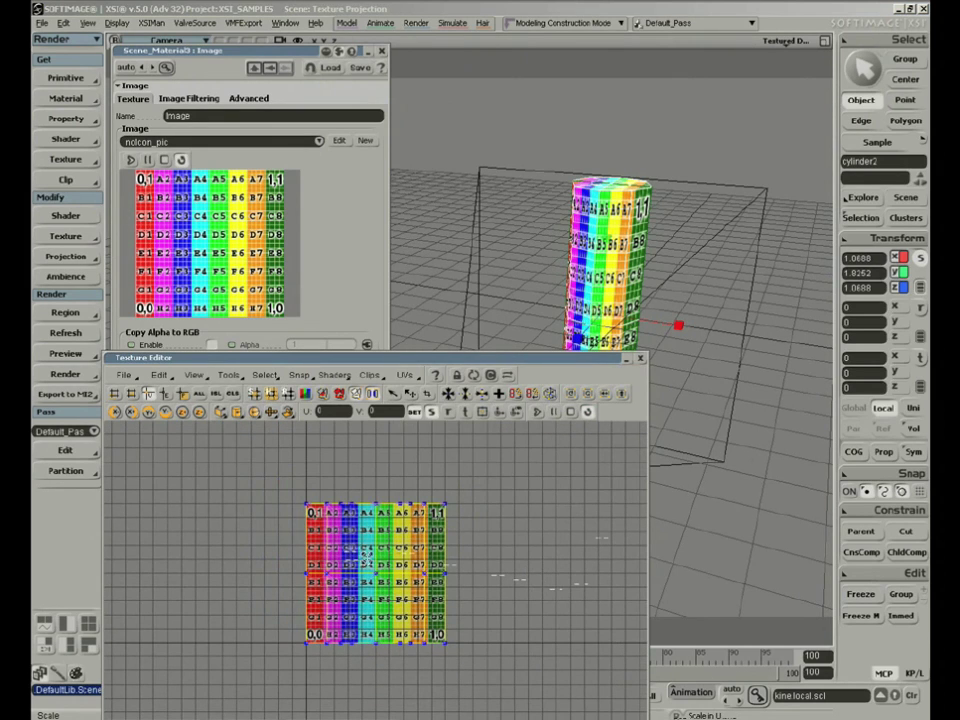
drag(497, 655, 498, 655)
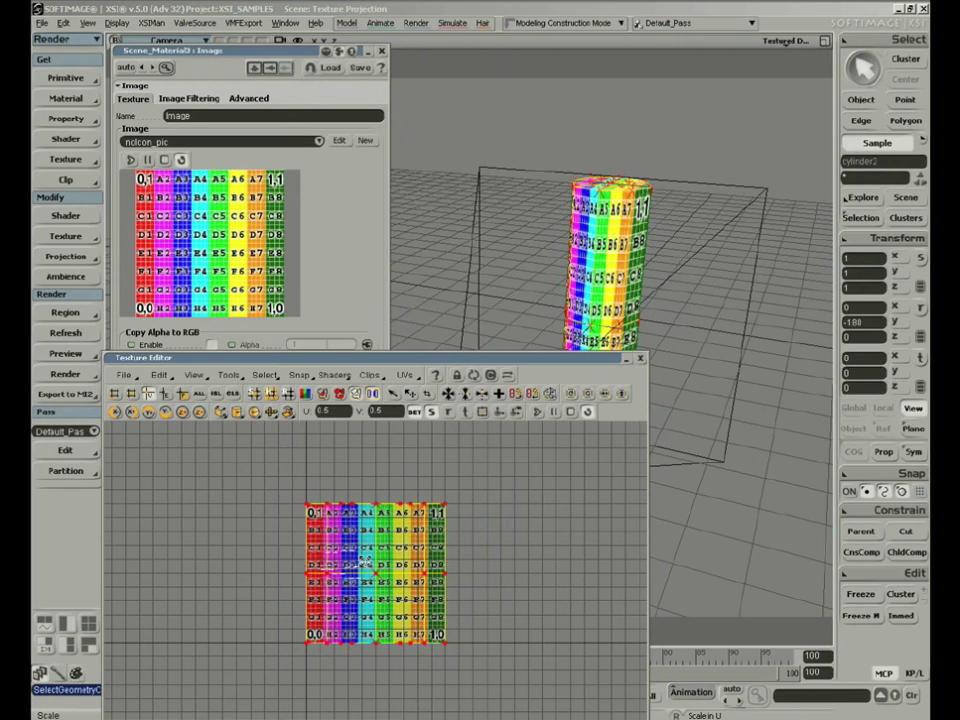
- Scale all the cylinder's UV points in U to a narrow band over image columns 4 to 6, undoing the first attempt
drag(383, 563, 436, 557)
key(ctrl+z)
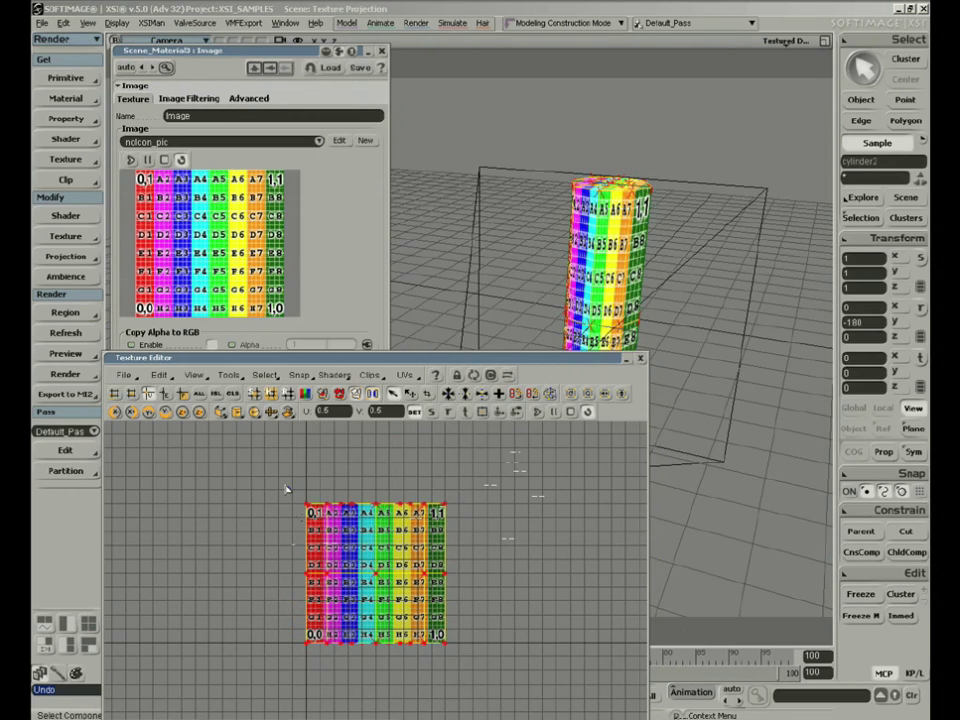
drag(486, 678, 485, 676)
key(x)
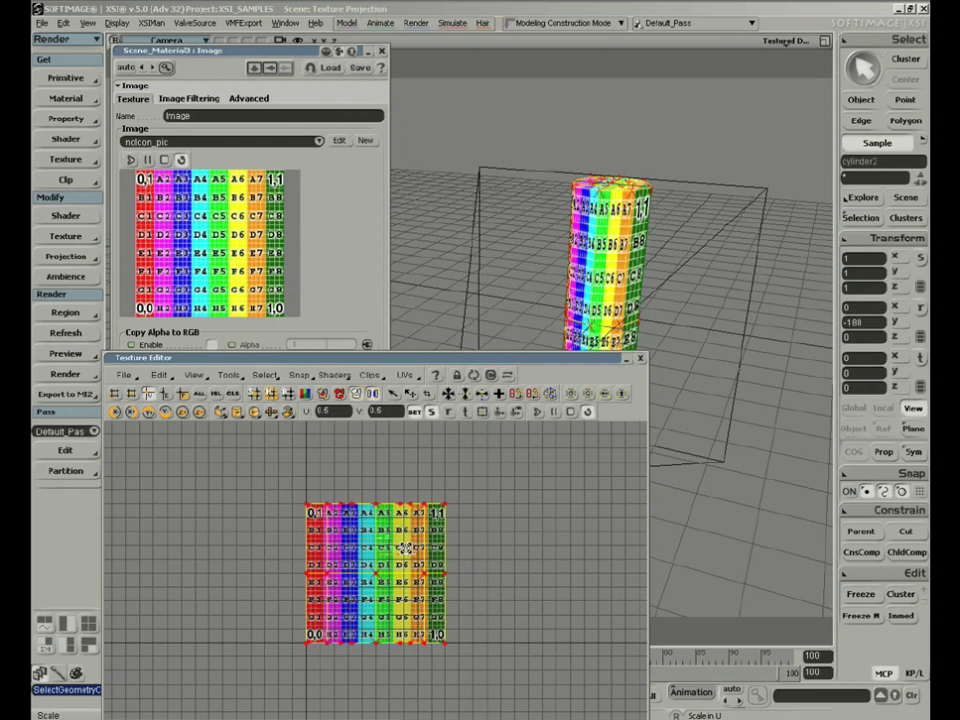
mouse_move(403, 547)
mouse_down()
mouse_move(374, 551)
mouse_move(389, 558)
mouse_move(374, 564)
mouse_move(392, 551)
mouse_up()
right_click(680, 275)
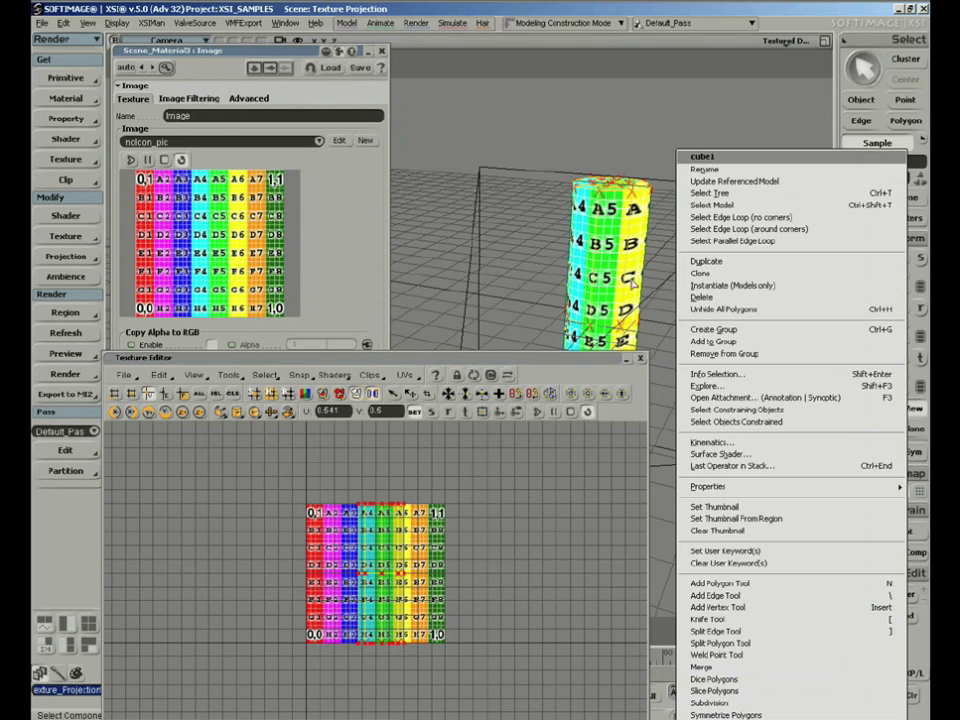
click(537, 271)
right_click(600, 261)
click(538, 272)
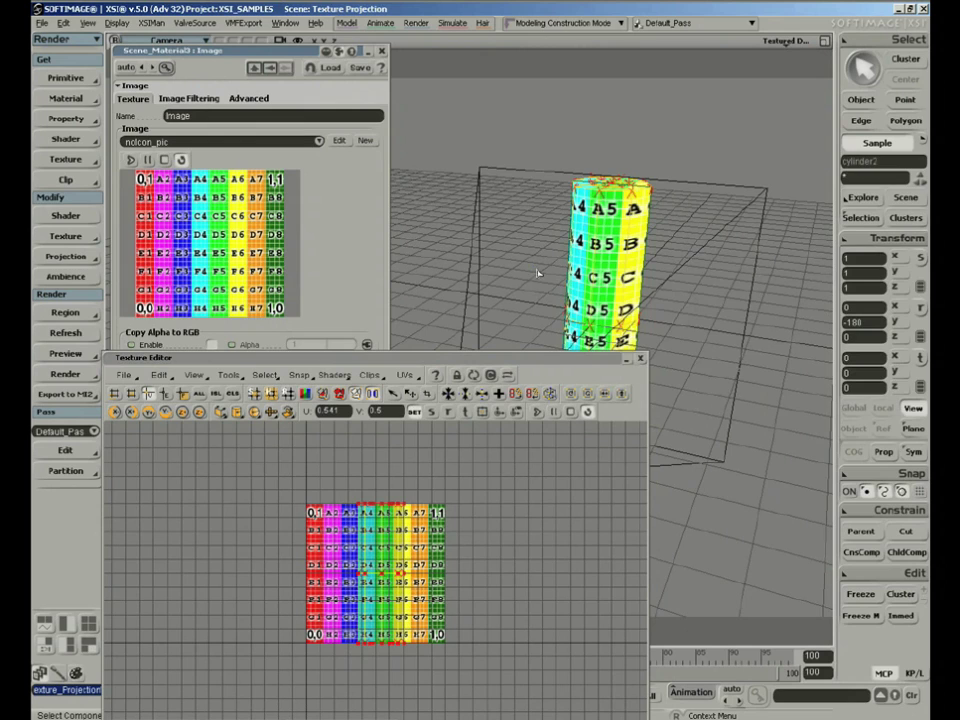
drag(532, 267, 506, 238)
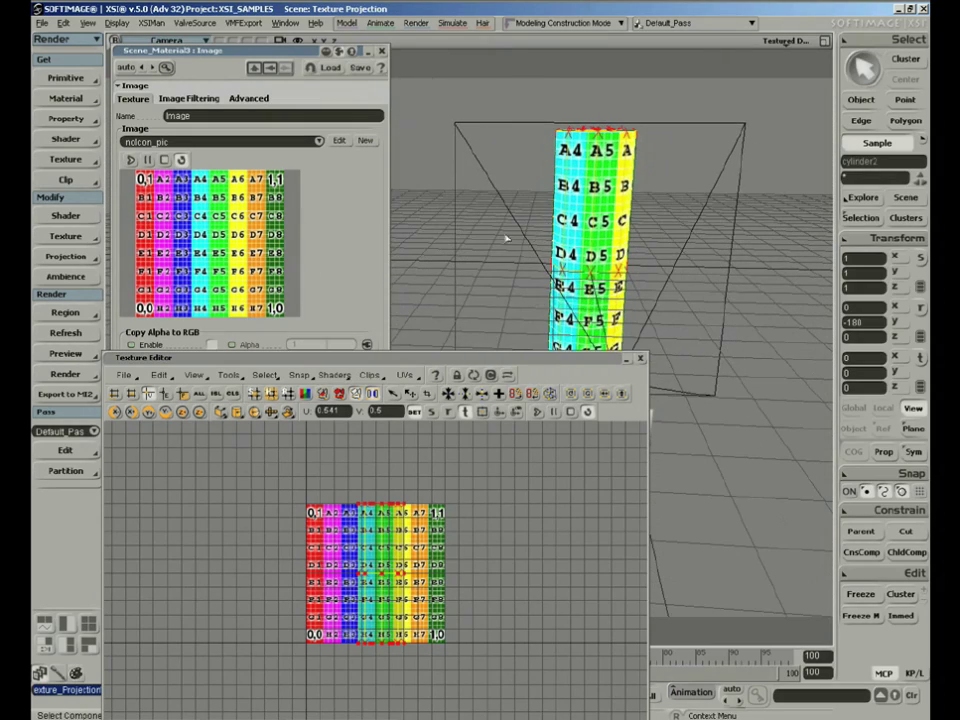
- Change the projection method of the cylinder's texture support from planar to Cylindrical
click(354, 268)
click(339, 391)
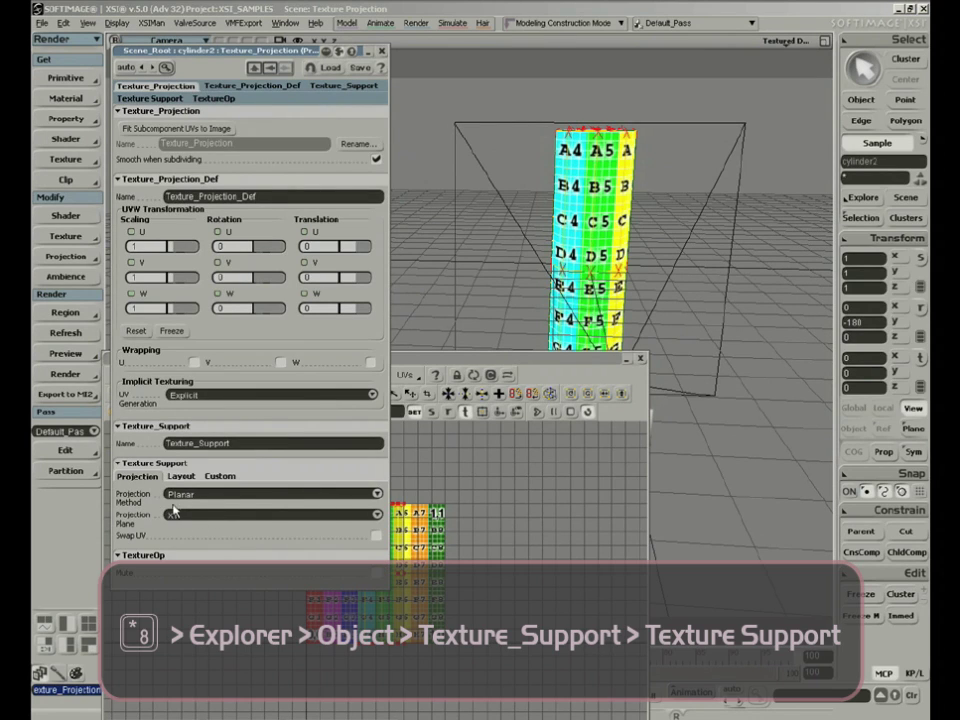
click(240, 497)
click(246, 503)
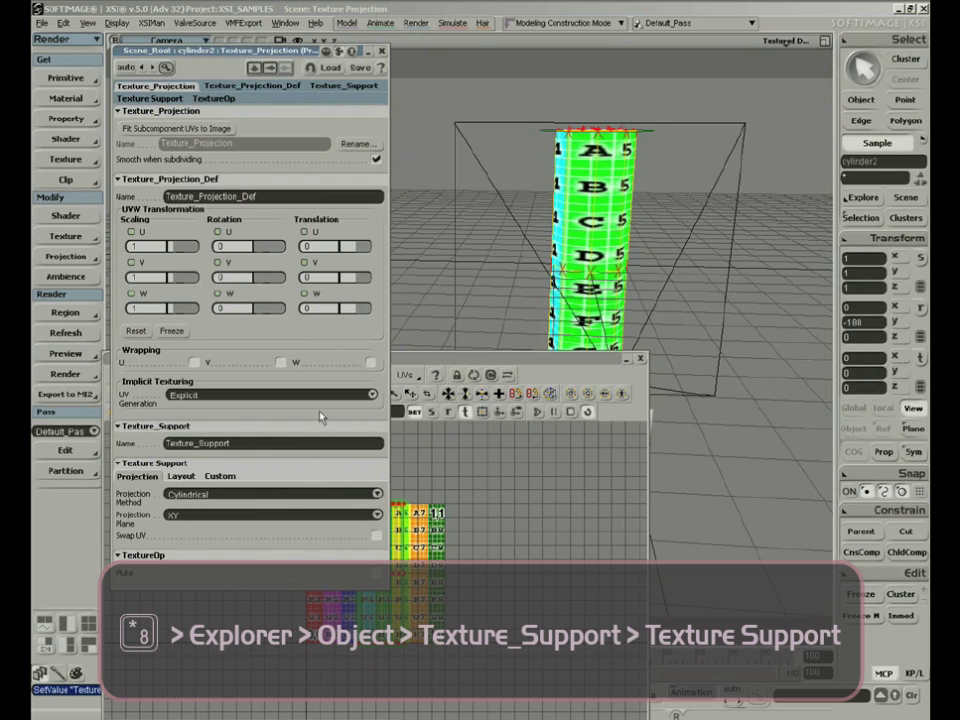
drag(520, 305, 455, 241)
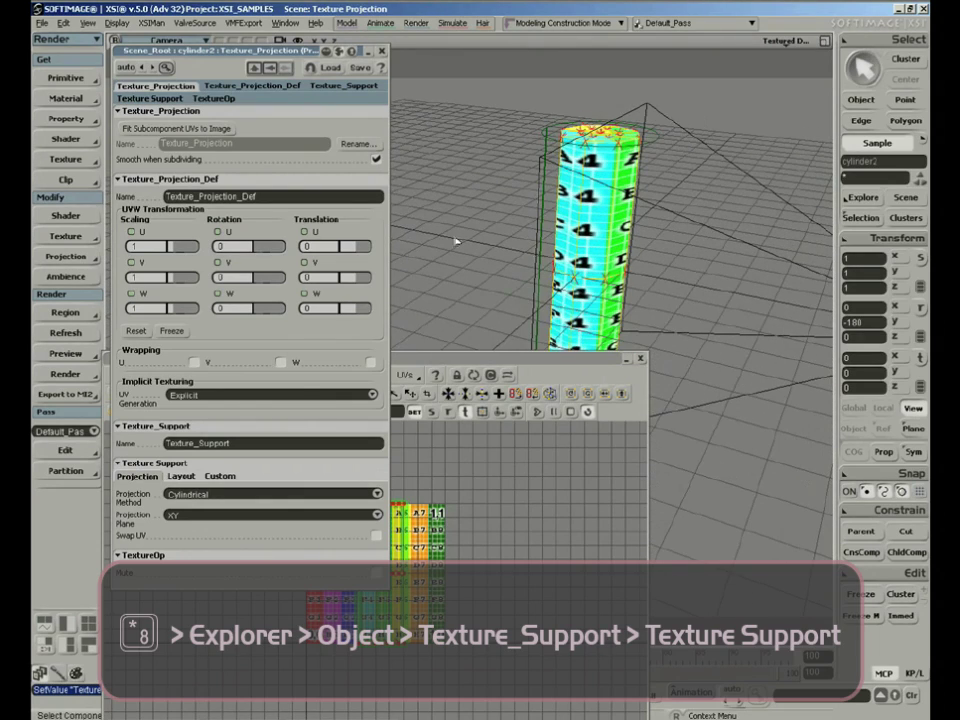
- Add a new Cylindrical projection to the cylinder's image texture and close the Texture Editor
click(256, 68)
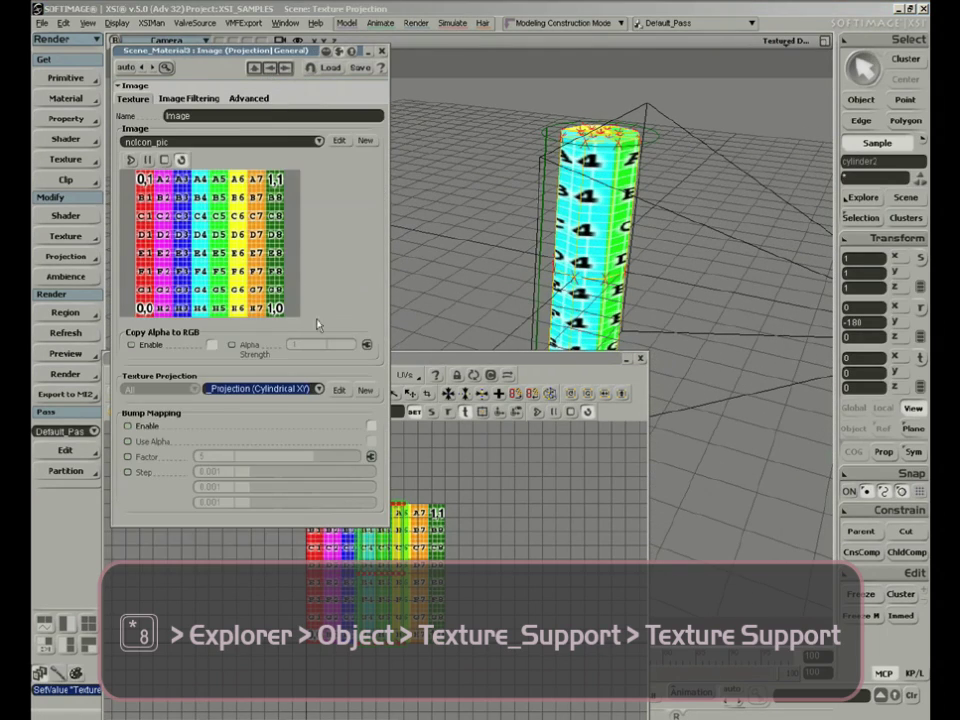
click(368, 391)
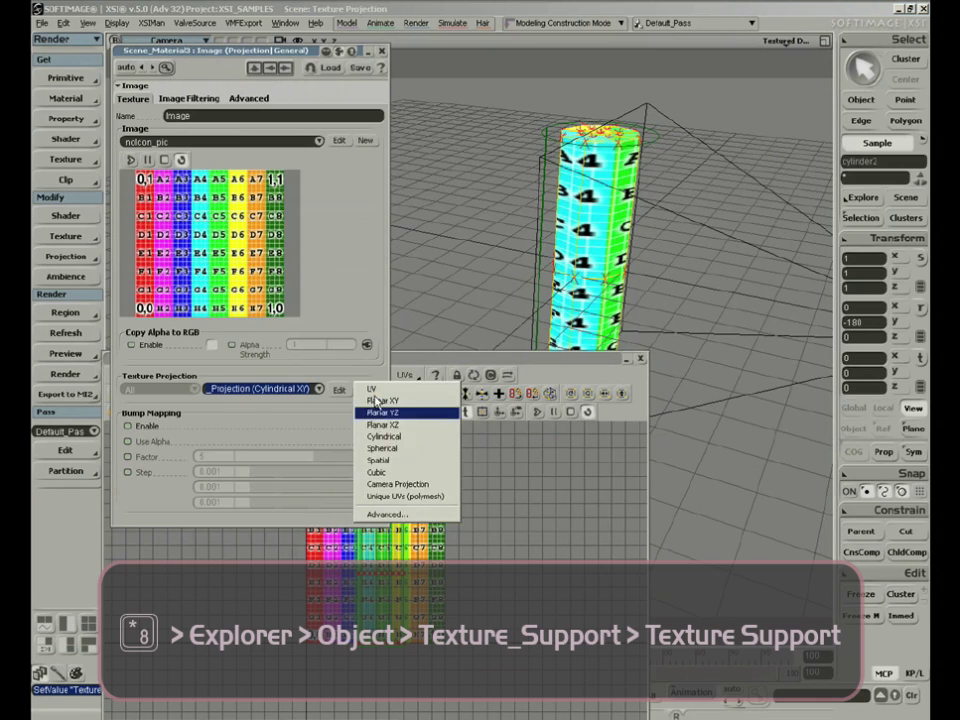
click(418, 444)
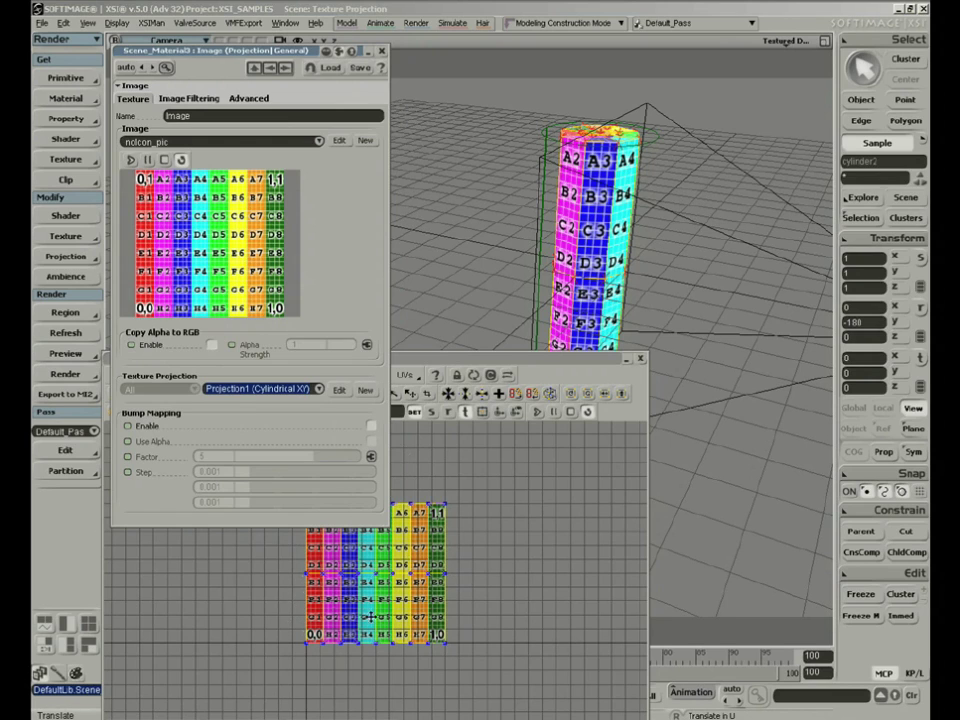
click(643, 359)
key(s)
right_drag(674, 298, 709, 274)
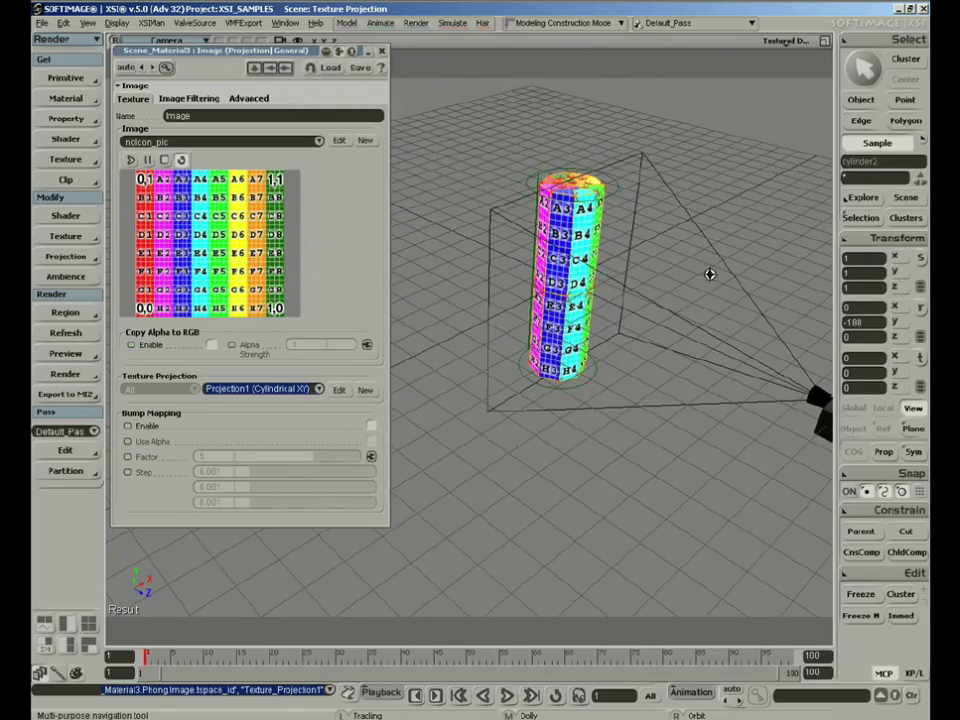
- Select the two overlapping cylindrical texture supports around the cylinder
key(space)
click(618, 193)
key(s)
right_drag(673, 231, 605, 261)
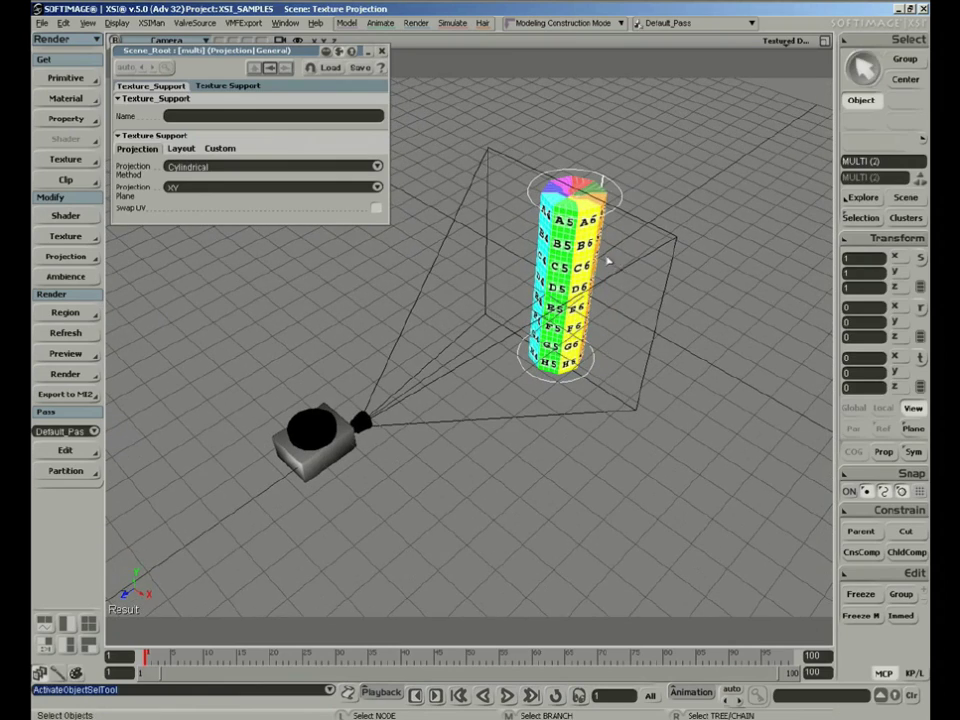
- Rotate the two cylindrical texture supports about the Y axis to slide the image around the cylinder
key(c)
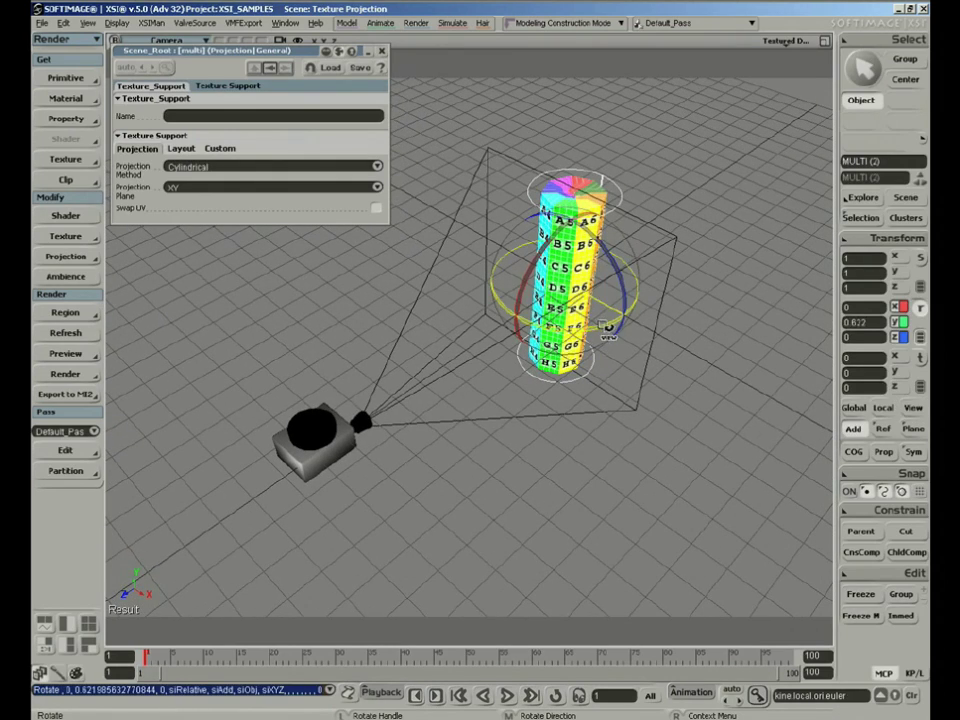
drag(554, 327, 536, 324)
key(s)
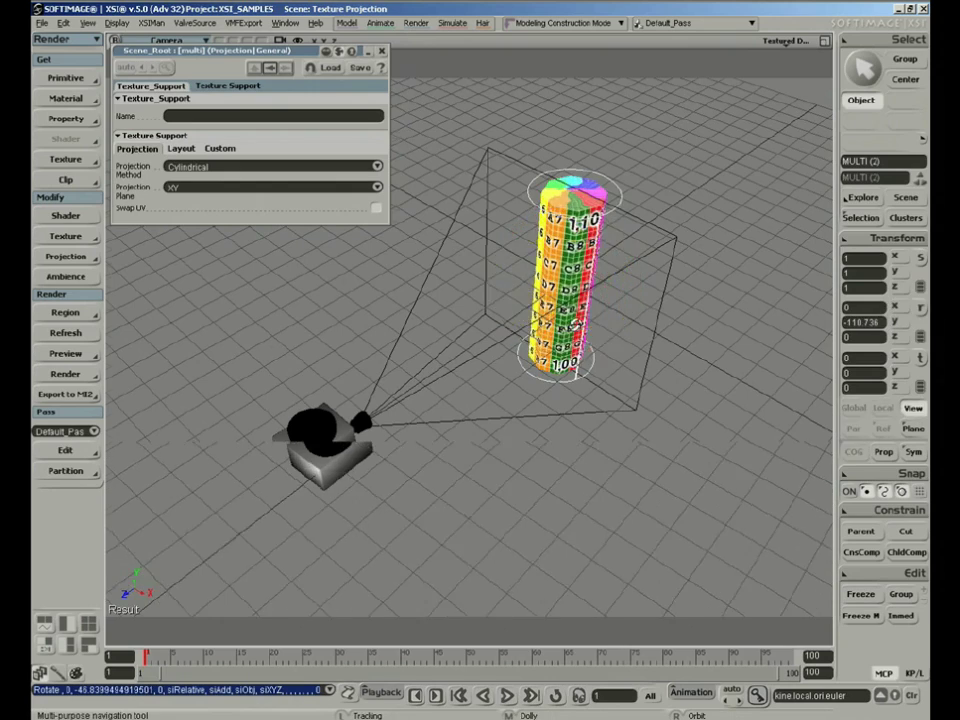
right_drag(538, 322, 606, 283)
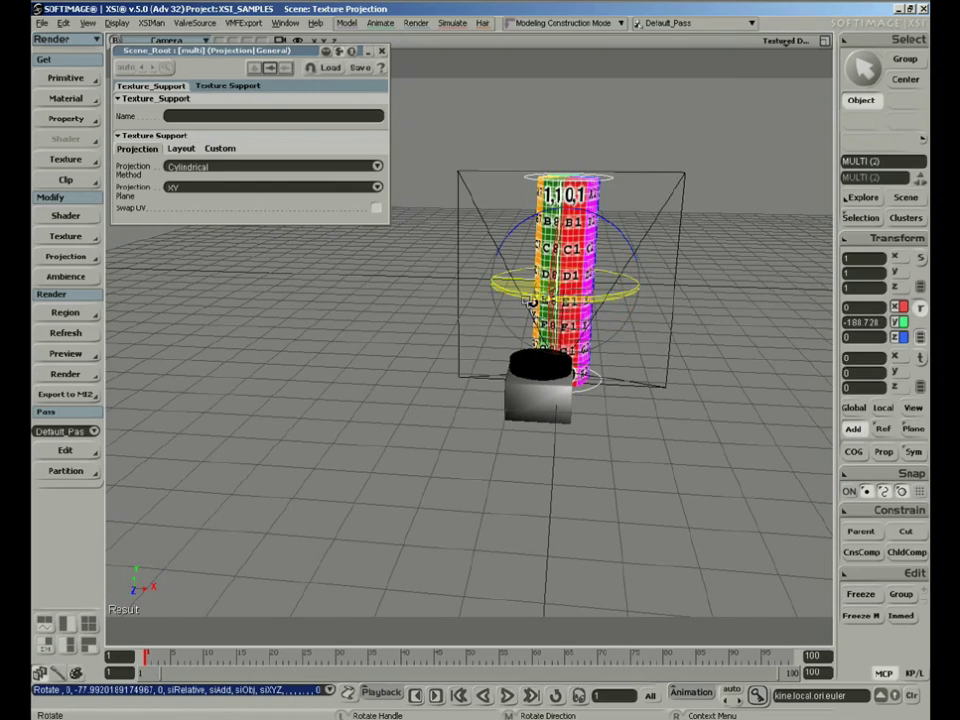
key(s)
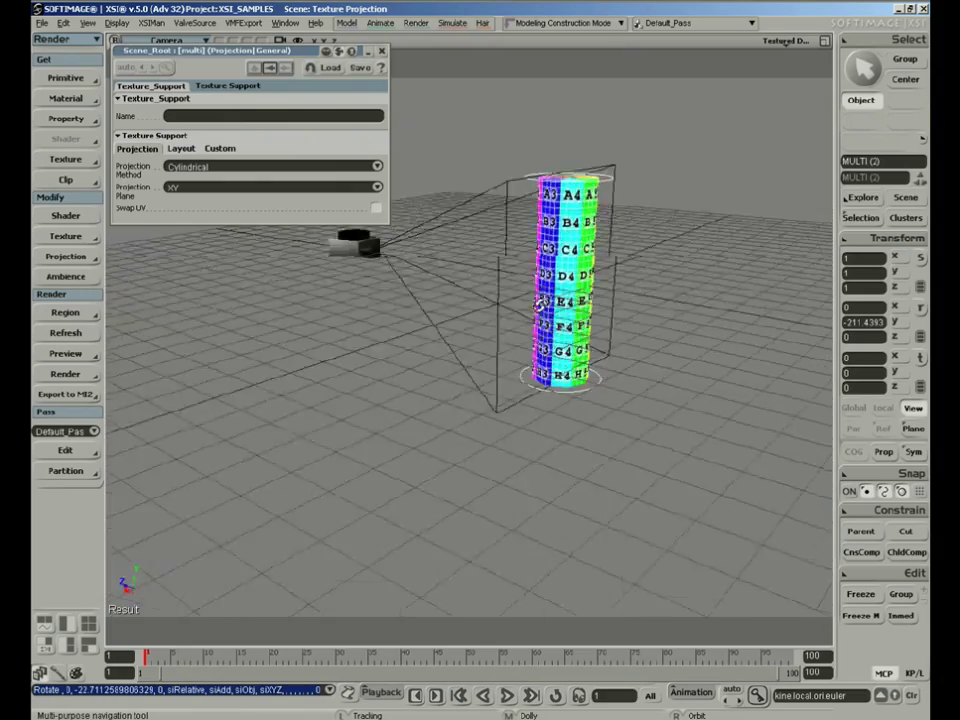
right_drag(481, 307, 510, 315)
key(c)
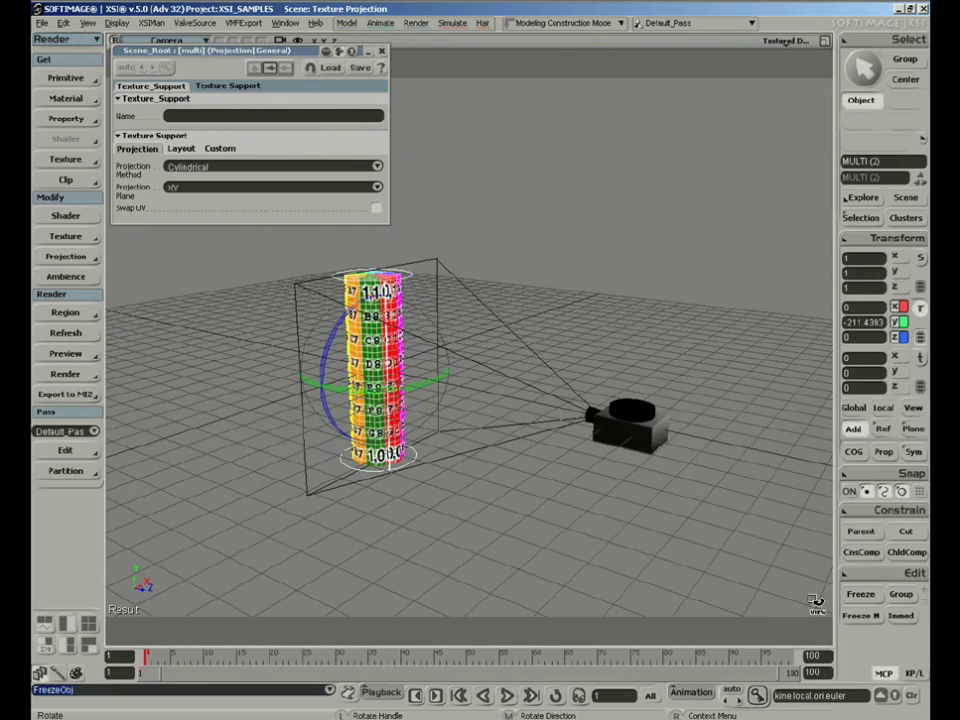
- Freeze the textured cylinder and close its property page
key(space)
click(366, 328)
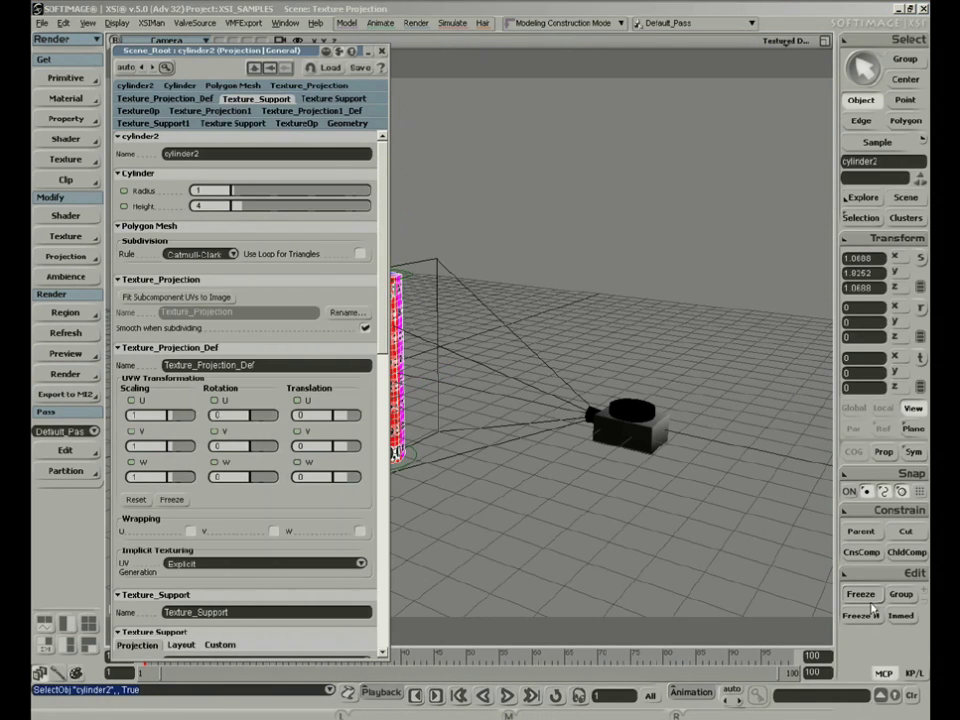
click(850, 591)
click(382, 51)
right_drag(470, 282, 391, 298)
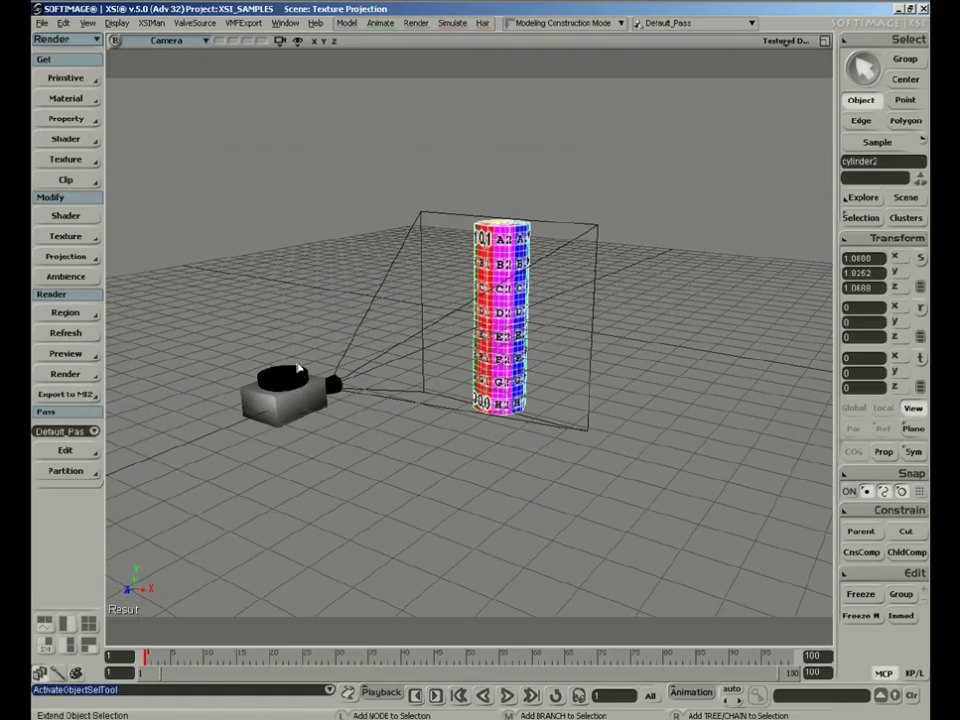
- Delete the camera model and its frustum lines beside the cylinder, and frame what remains in the scene
shift+click(300, 374)
click(346, 443)
shift+drag(349, 412, 354, 415)
key(Delete)
key(a)
- Select the cylinder, restore the four-viewport layout and show its material's Render Tree in place of the Front view
key(s)
right_drag(540, 346, 461, 349)
mouse_move(461, 347)
middle_down()
mouse_move(530, 281)
mouse_move(463, 343)
middle_up()
drag(463, 343, 426, 339)
middle_drag(445, 345, 464, 325)
mouse_move(465, 325)
right_down()
mouse_move(440, 338)
mouse_move(484, 347)
mouse_move(455, 330)
right_up()
key(space)
click(458, 316)
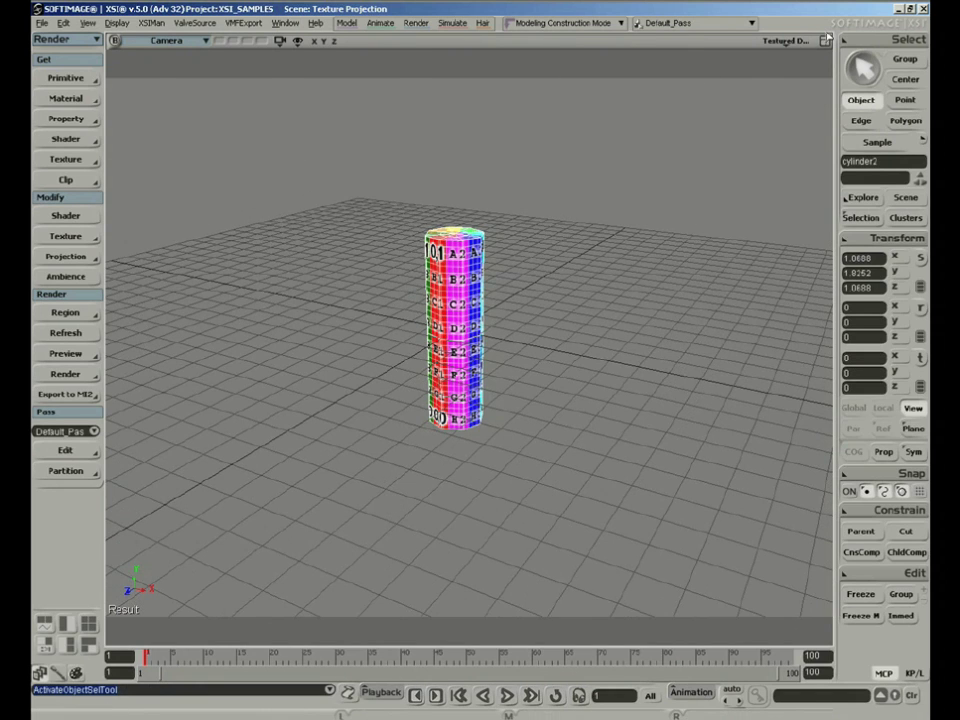
click(824, 40)
click(190, 350)
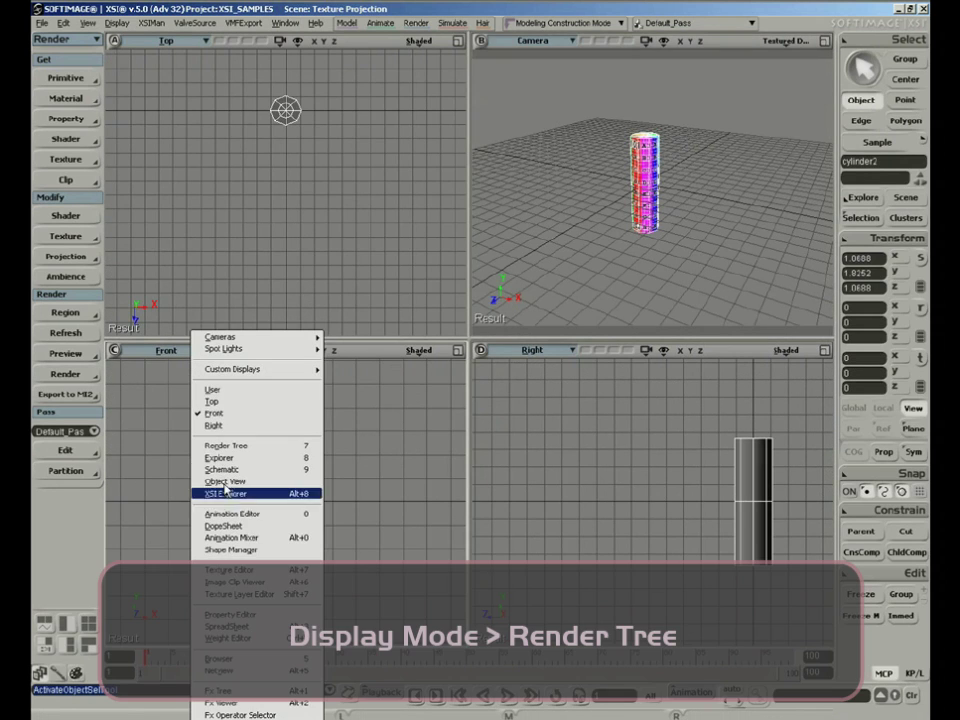
click(230, 445)
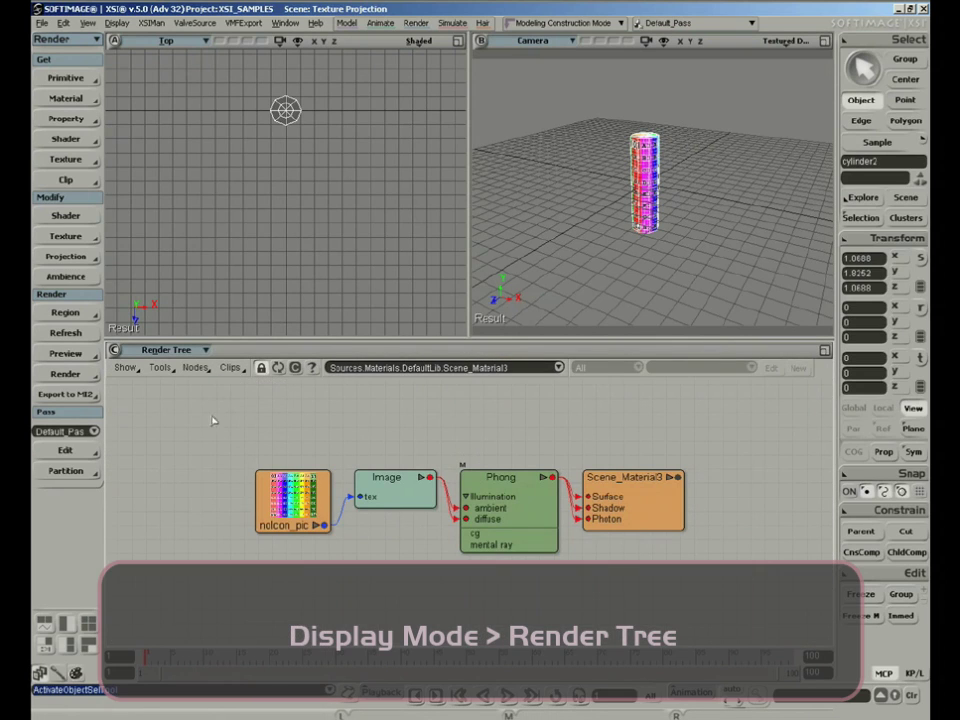
- Create a new image clip from the file WOOD-wood1.pic in the Pictures folder, browsing by thumbnails
click(77, 180)
click(175, 195)
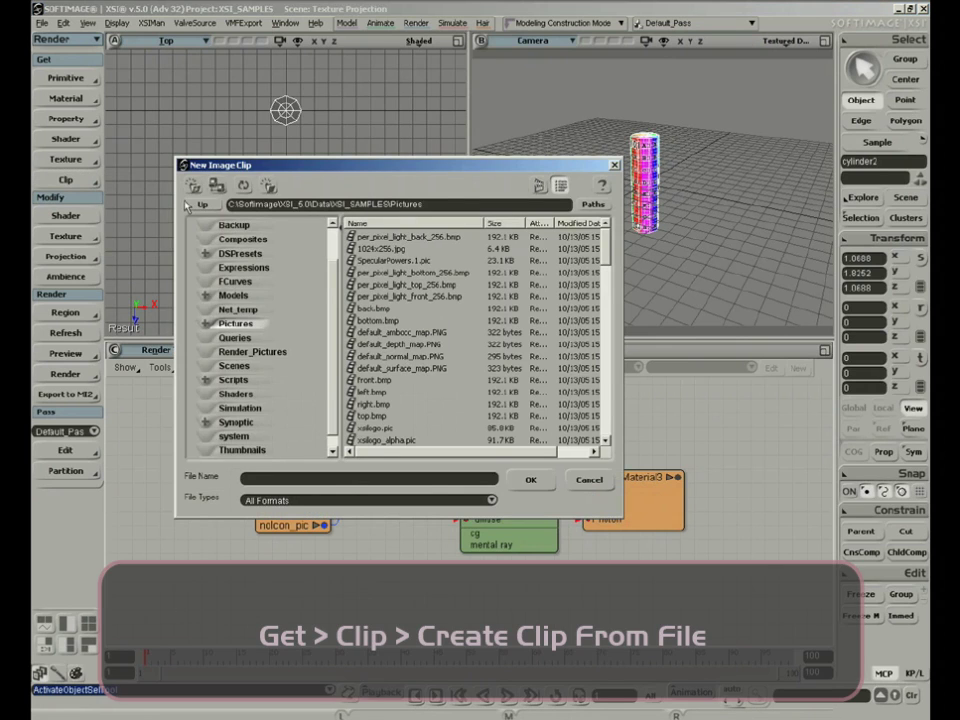
click(538, 186)
drag(607, 241, 497, 368)
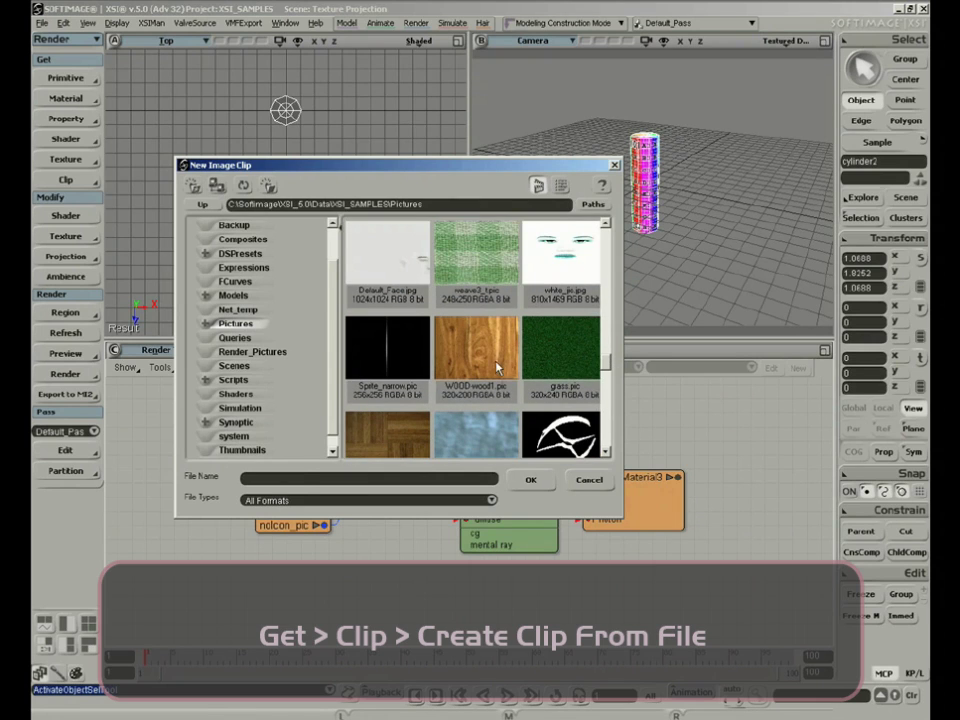
click(531, 480)
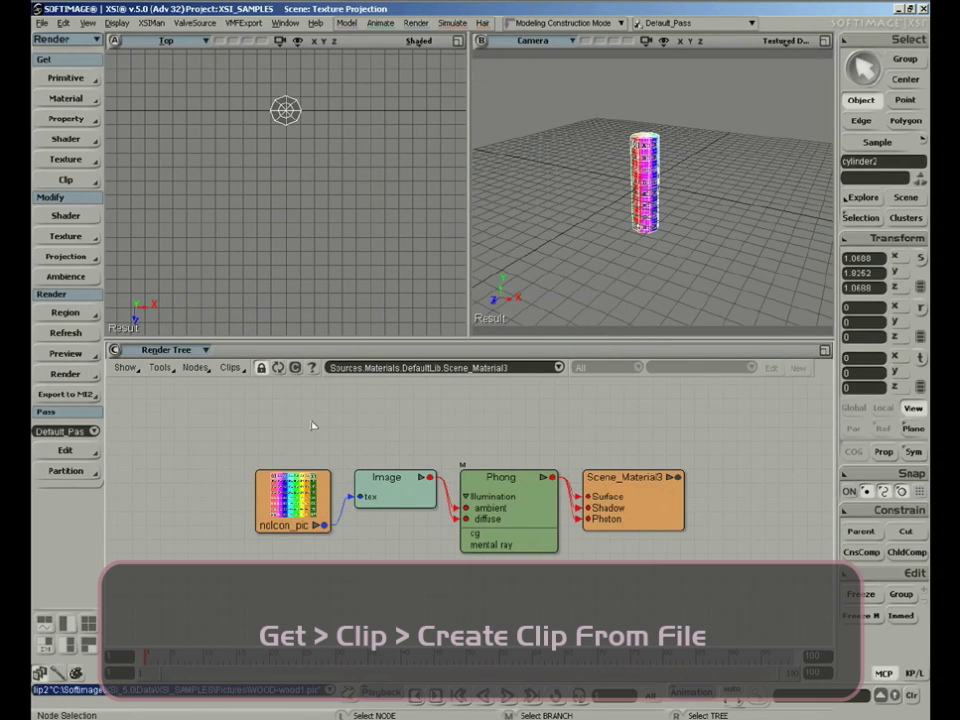
- Add the WOOD-wood1_pic clip to the Render Tree and connect it to the Image node's tex input
click(230, 368)
click(265, 396)
drag(455, 440, 384, 500)
click(414, 462)
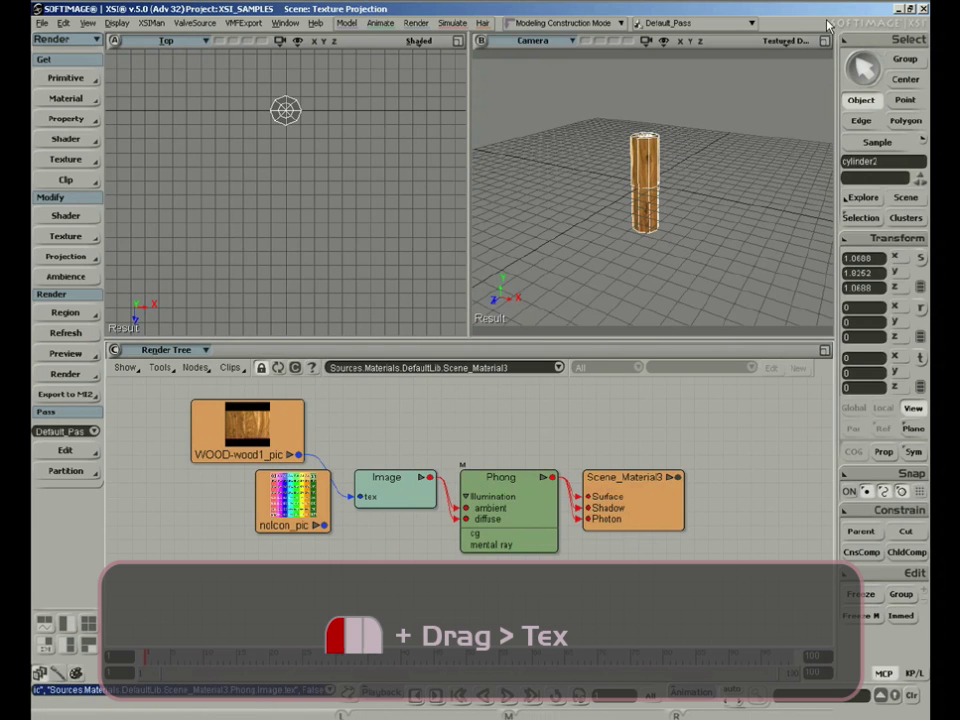
- Maximize the Camera viewport and open the wood-textured cylinder in the Texture Editor
click(824, 42)
right_drag(615, 258, 472, 343)
key(space)
click(566, 298)
key(s)
click(478, 344)
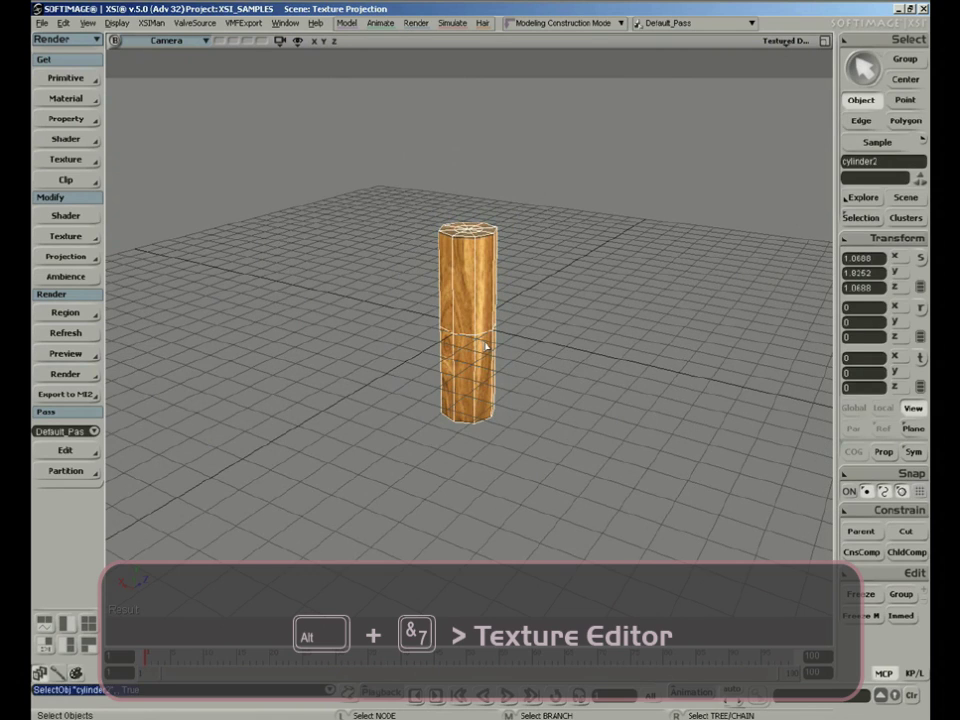
key(alt+7)
key(z)
right_drag(495, 583, 524, 575)
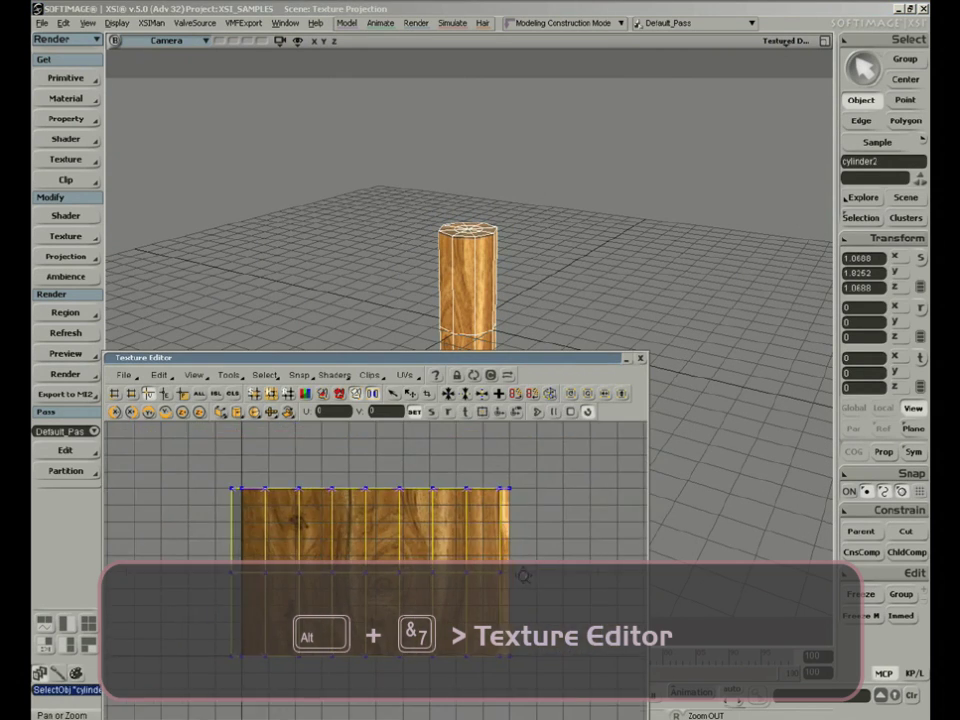
drag(632, 227, 602, 227)
- Select all the cylinder's UV points and scale them slightly inward within the wood image
drag(193, 468, 521, 684)
drag(419, 570, 472, 564)
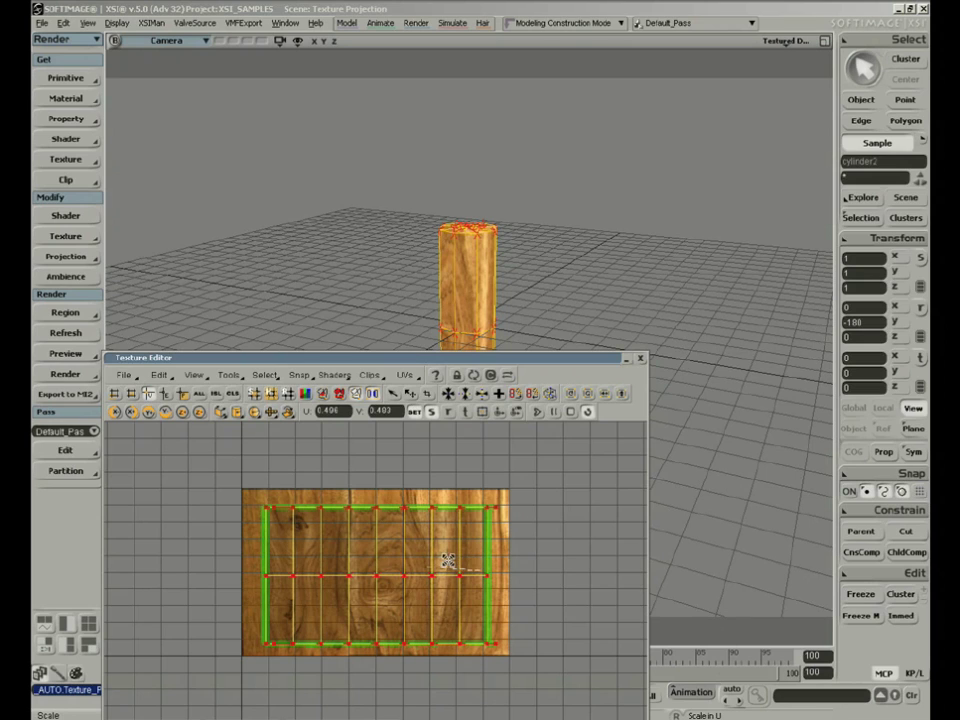
drag(328, 362, 322, 366)
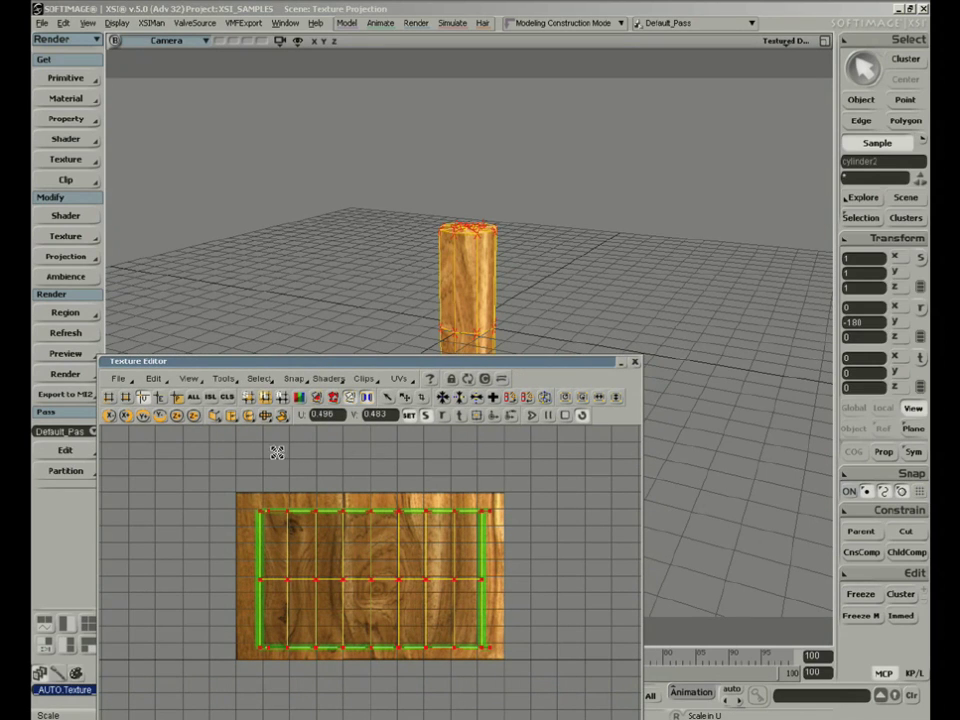
- Try the Best Fit, XY Object Aligned and XZ Object Aligned cylindrical subprojections on the selected UV points
click(232, 417)
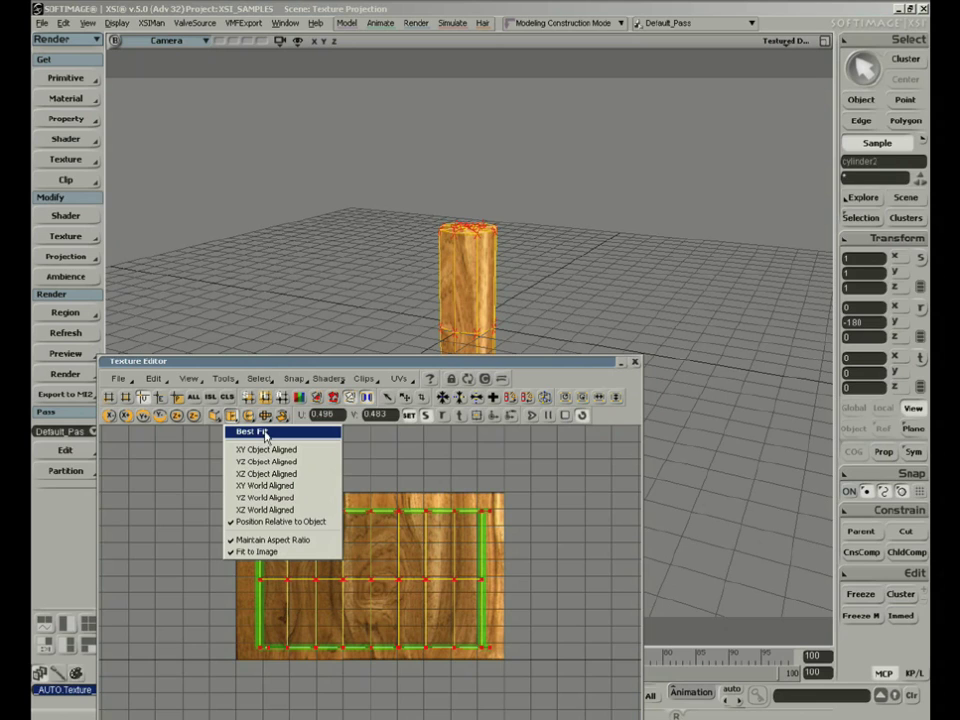
click(265, 434)
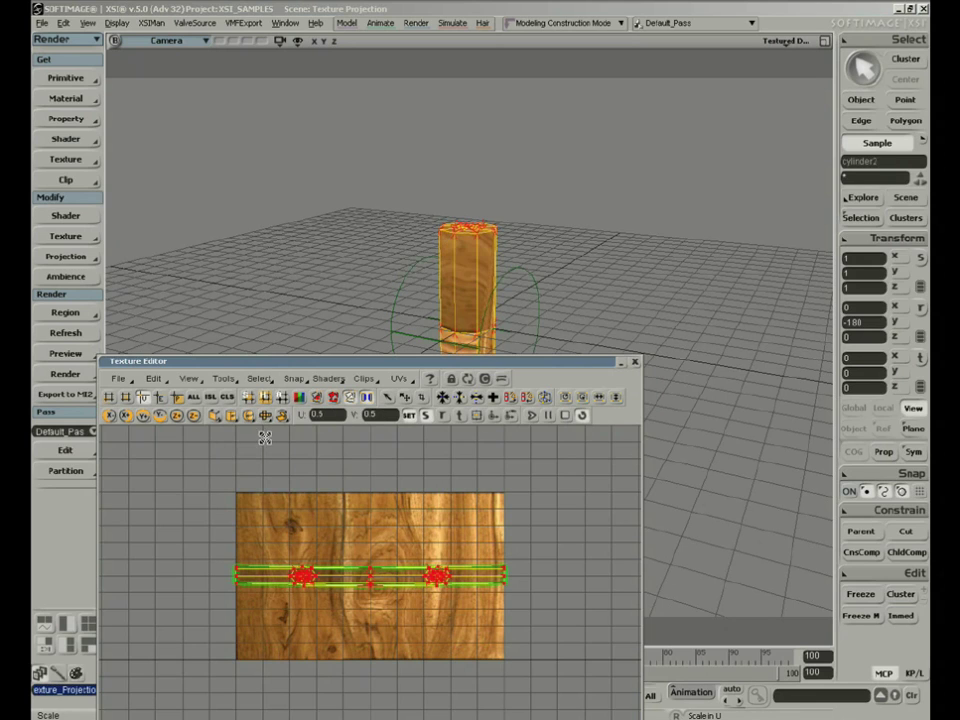
click(231, 415)
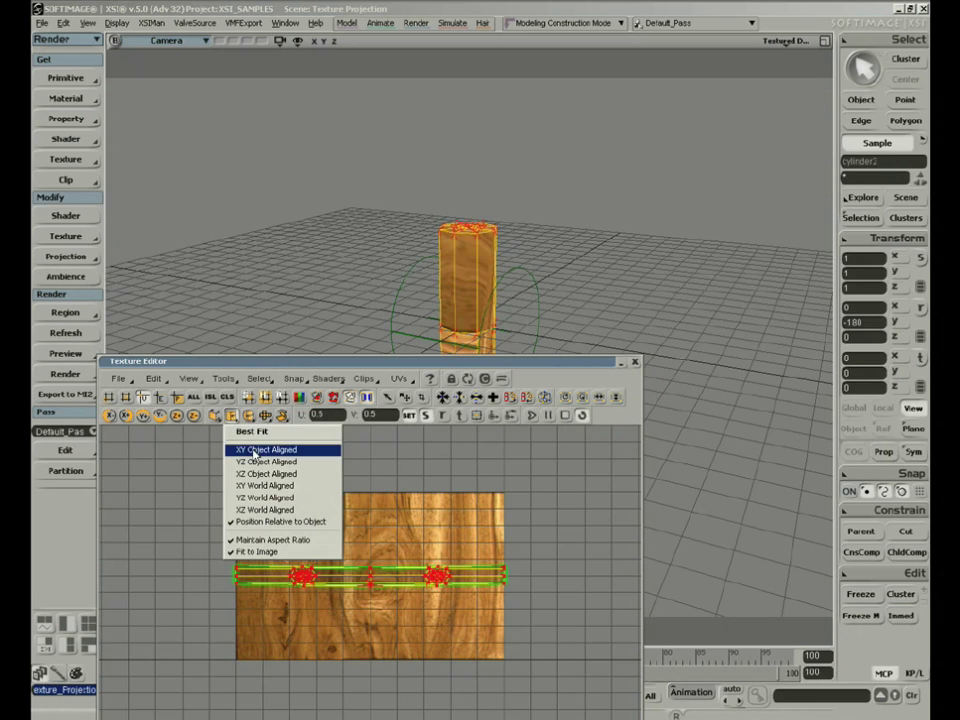
click(254, 451)
click(232, 415)
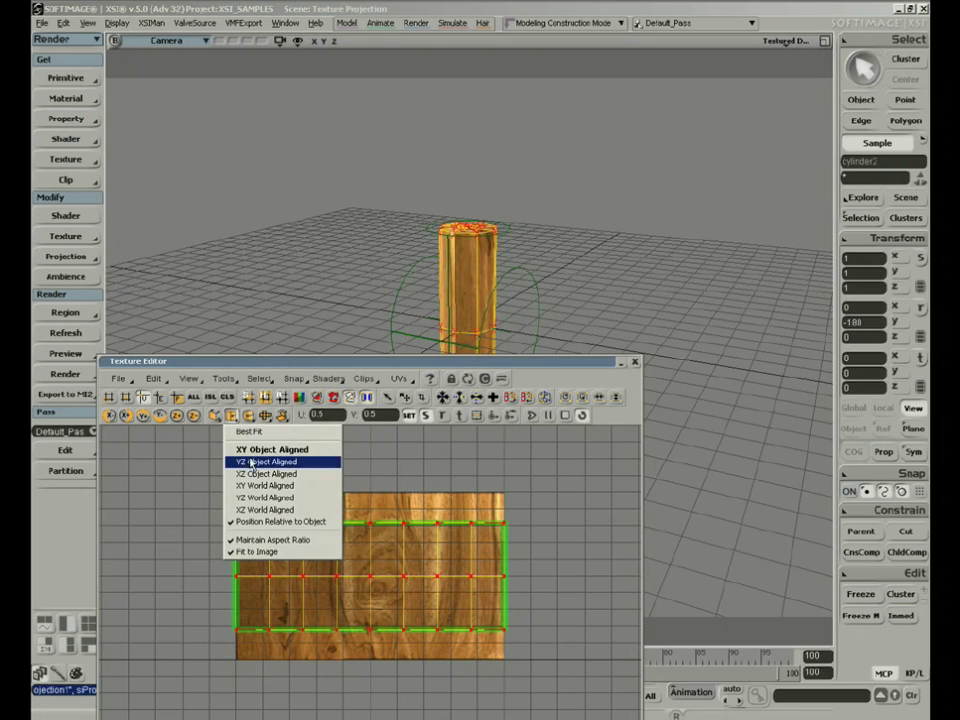
click(248, 474)
- Apply an XY World Aligned cylindrical subprojection to the cylinder's selected UV points
click(233, 417)
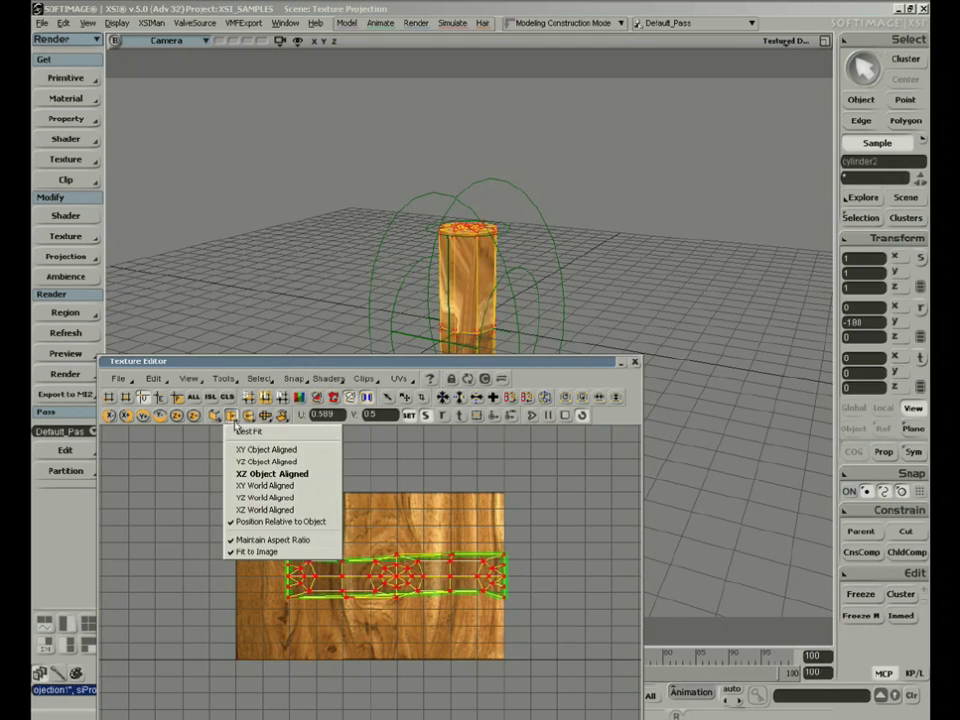
click(248, 485)
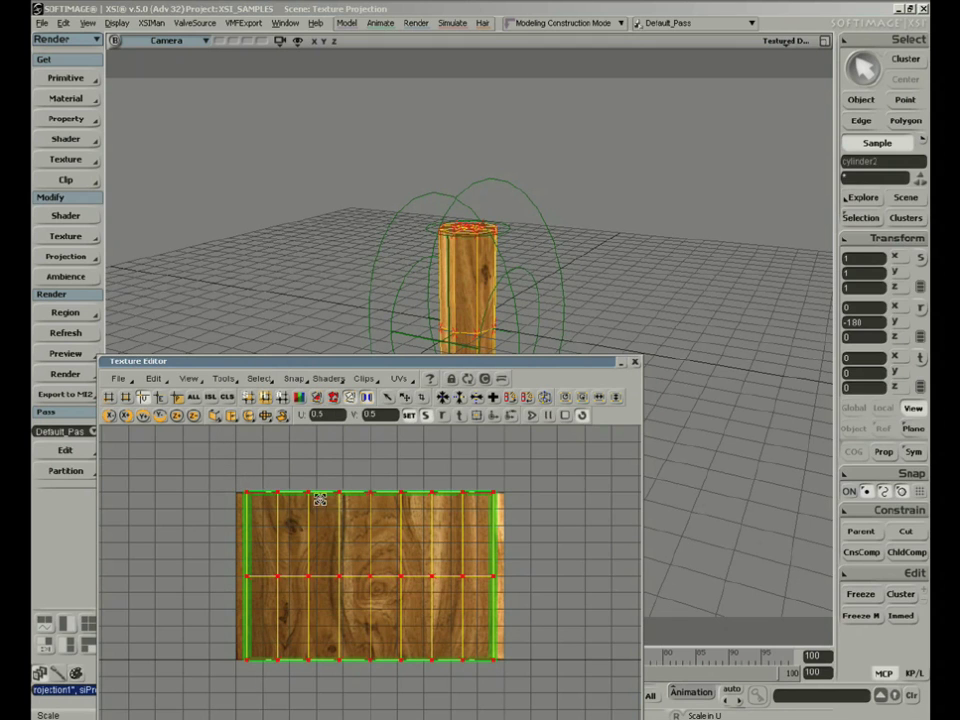
key(o)
drag(598, 244, 475, 208)
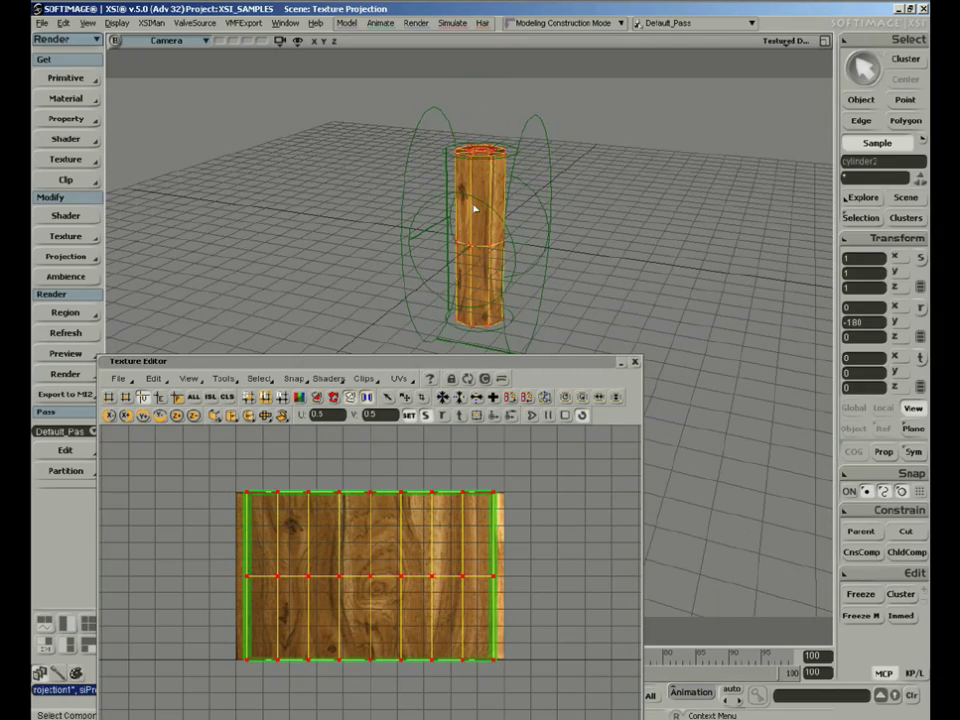
- Freeze the wood cylinder to bake in its UV projection and close the Texture Editor
key(space)
click(861, 594)
key(o)
drag(451, 232, 653, 350)
click(635, 362)
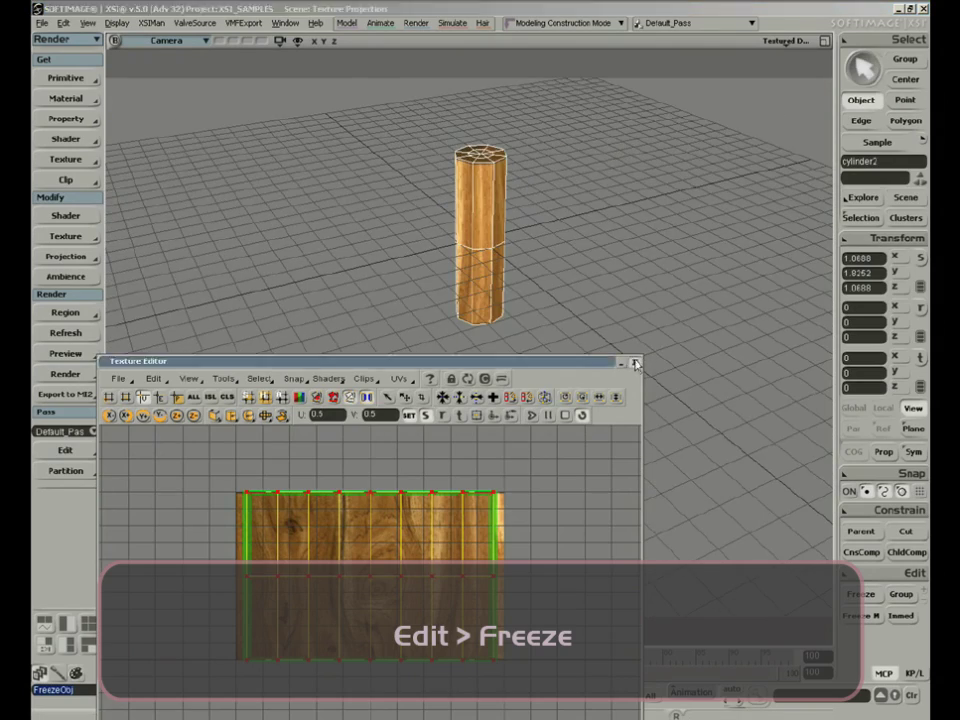
- Frame and deselect the cylinder, and examine how the wood texture wraps around it
key(f)
key(s)
right_drag(615, 358, 454, 343)
middle_drag(454, 343, 559, 276)
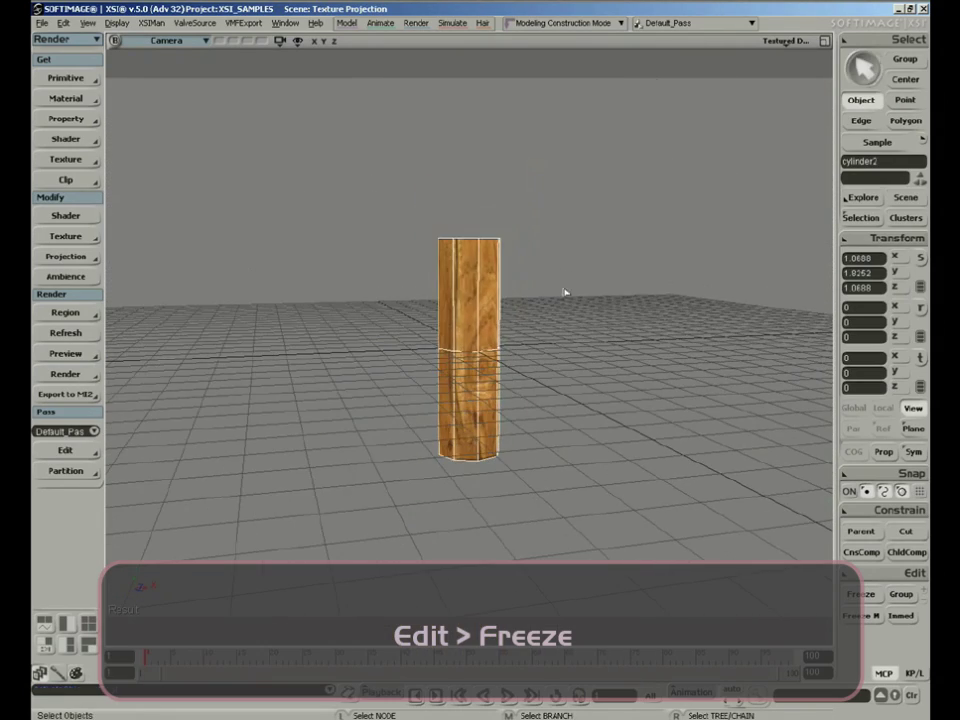
key(space)
click(559, 278)
key(s)
middle_drag(514, 403, 581, 285)
right_drag(581, 285, 530, 327)
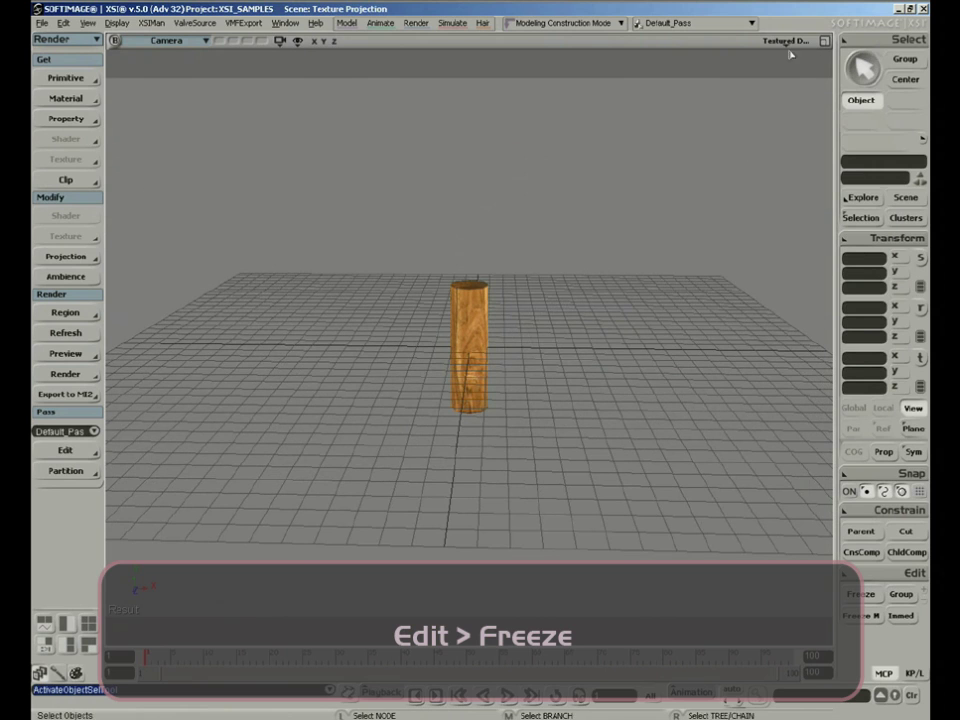
- Switch the Camera viewport's display mode to Textured and view the wood cylinder from several angles
click(790, 41)
click(748, 237)
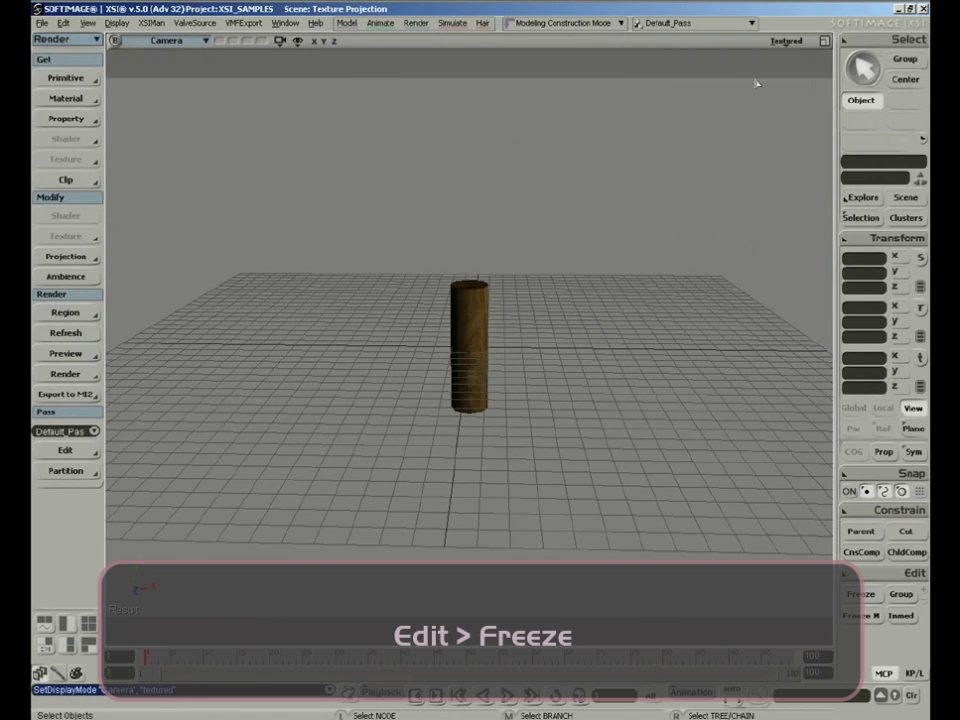
key(s)
right_drag(561, 229, 480, 227)
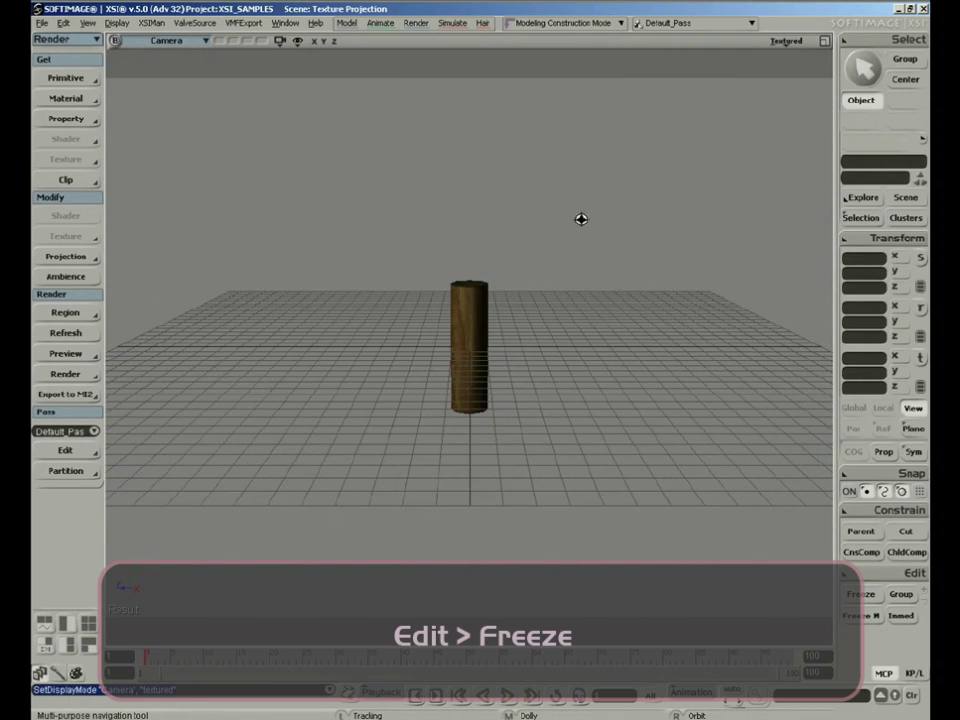
middle_drag(581, 219, 499, 326)
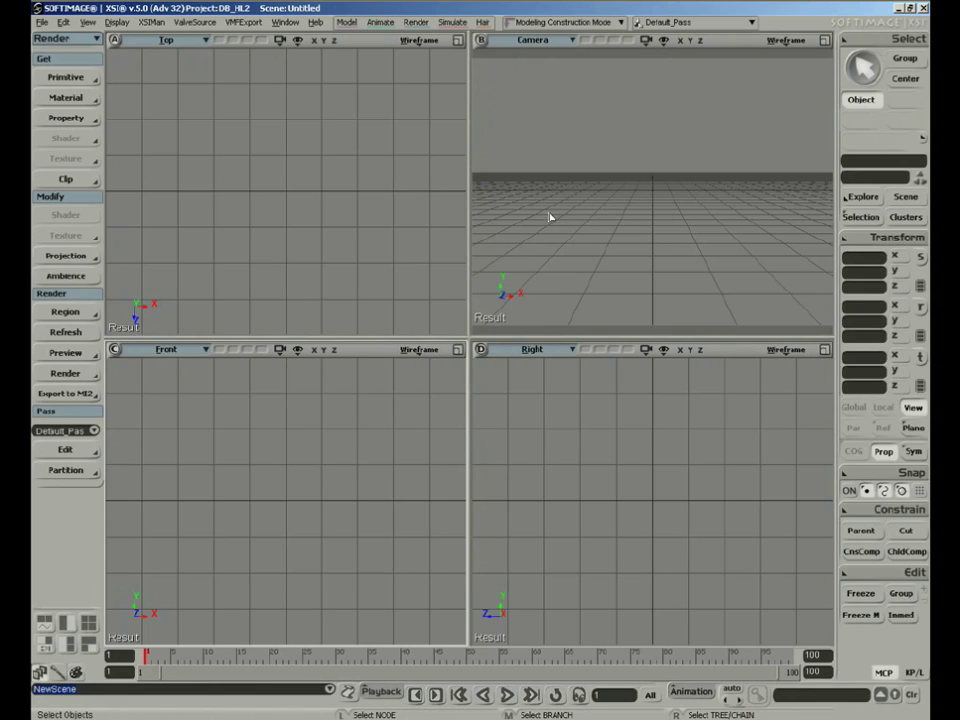
- Create a polygon mesh grid with the default 8 by 8 size in the new scene and close its properties
click(65, 77)
mouse_move(190, 103)
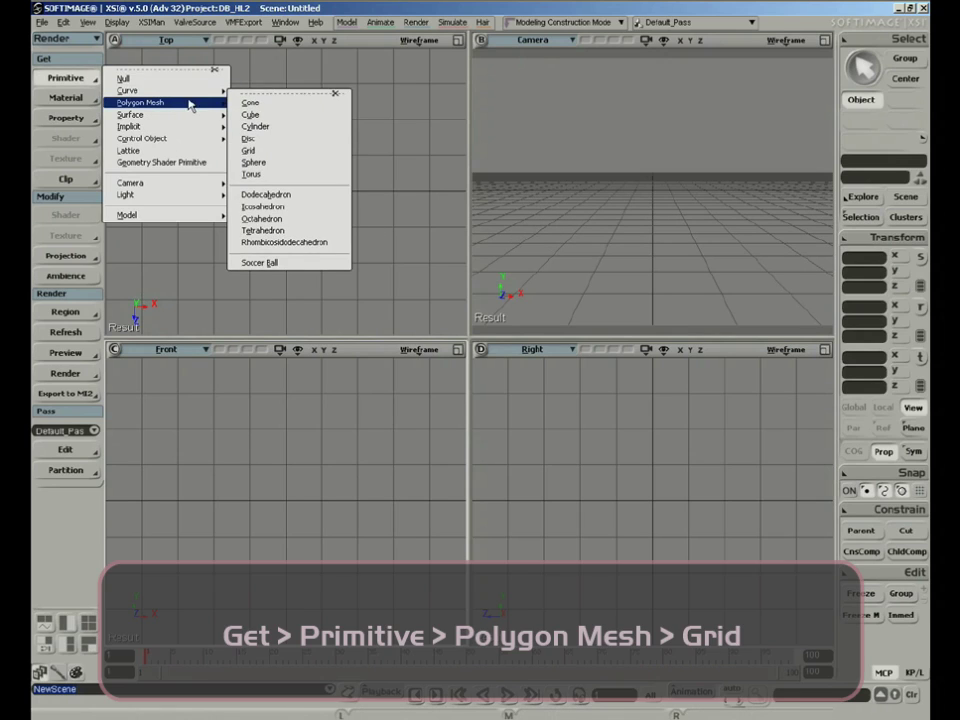
click(279, 152)
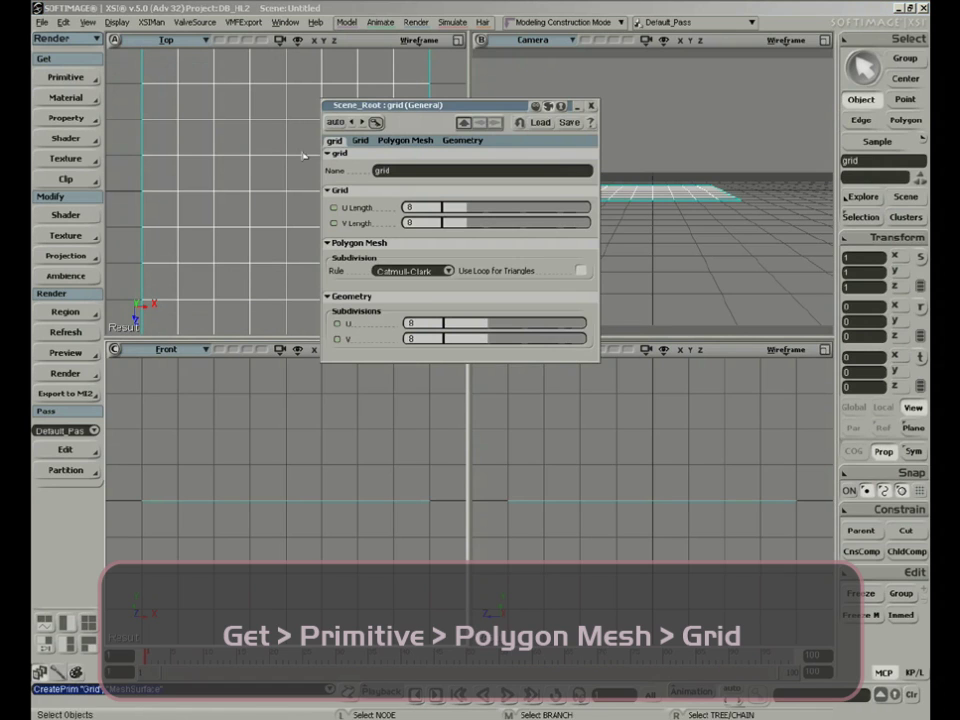
click(590, 106)
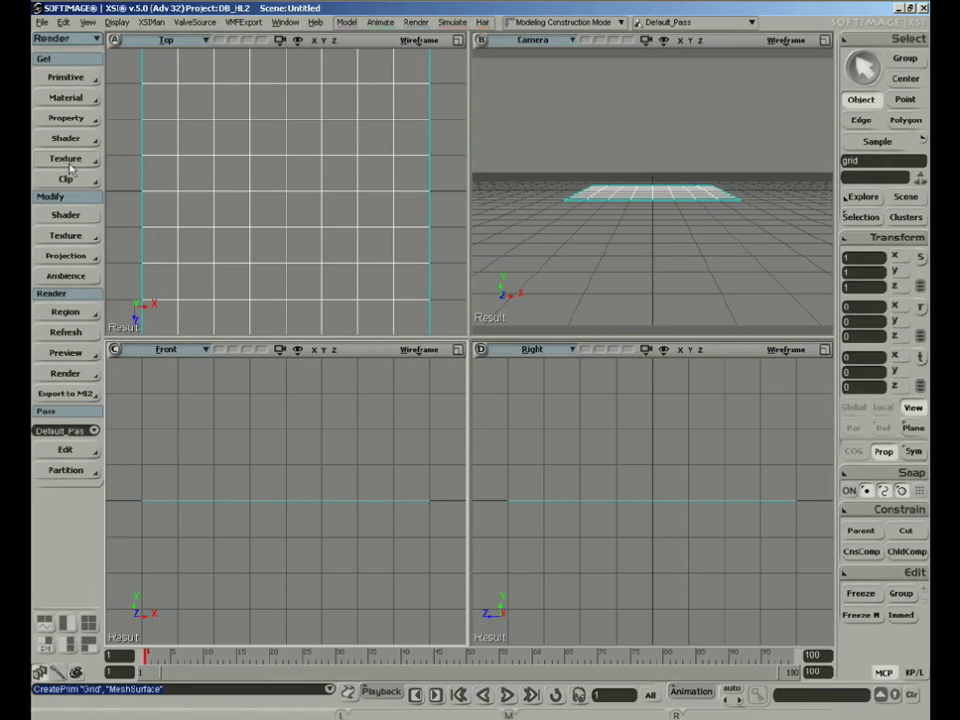
- Apply an Image texture to the grid with a local copy of the shared material and a Planar XZ texture projection
click(65, 159)
click(157, 164)
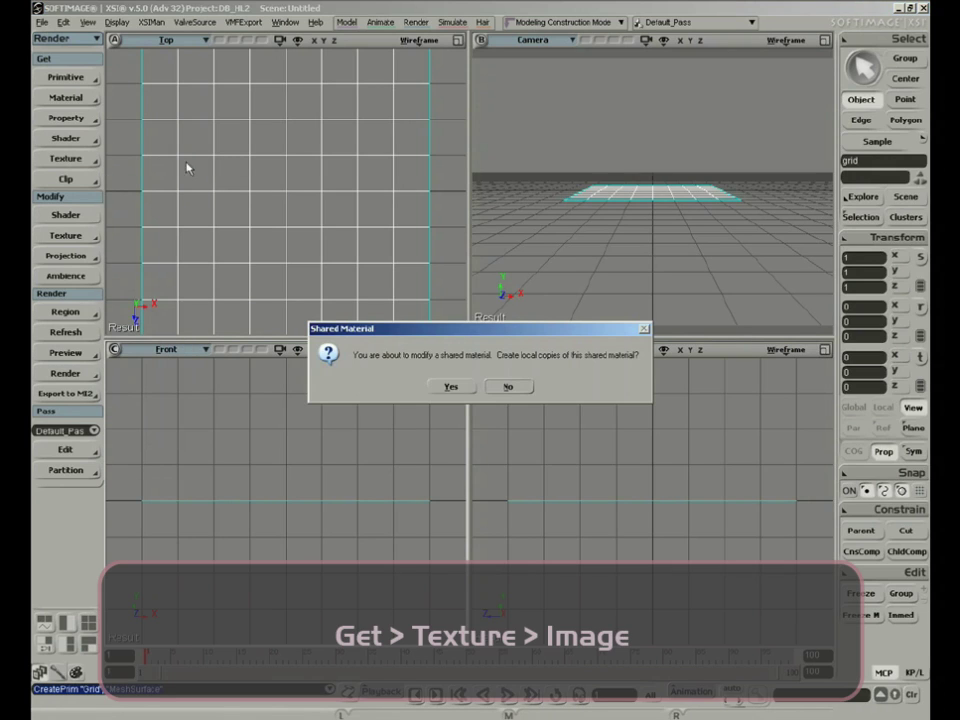
click(463, 388)
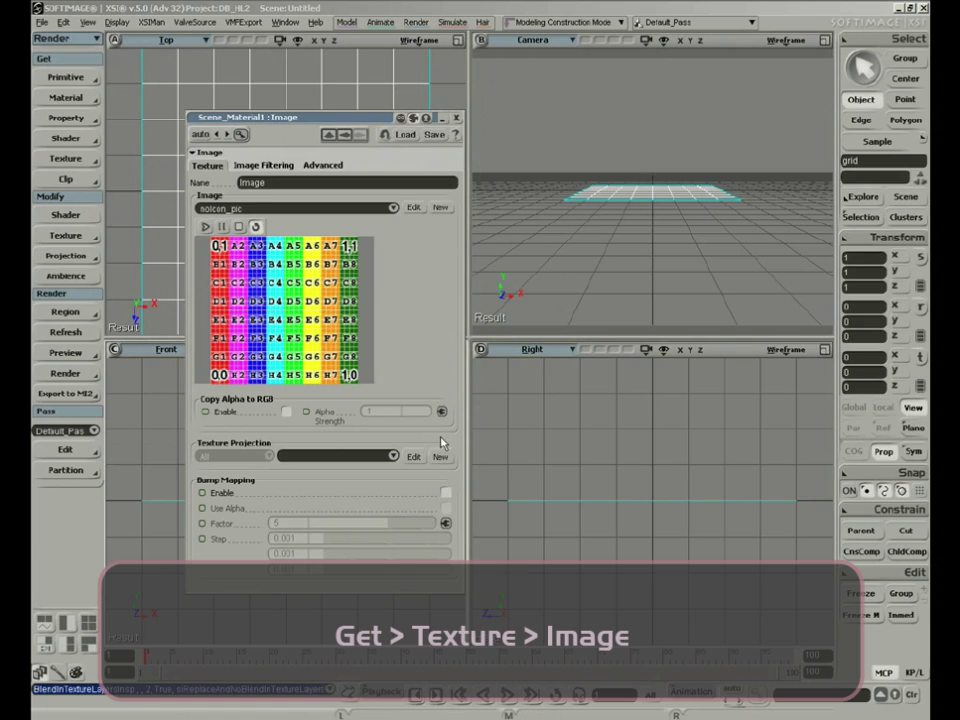
click(390, 456)
click(465, 478)
- Set the Camera viewport to Textured Decal, view the grid from above at an angle, close the Image properties and deselect the grid
click(787, 41)
click(712, 246)
key(s)
right_drag(678, 222, 681, 299)
middle_drag(729, 217, 721, 237)
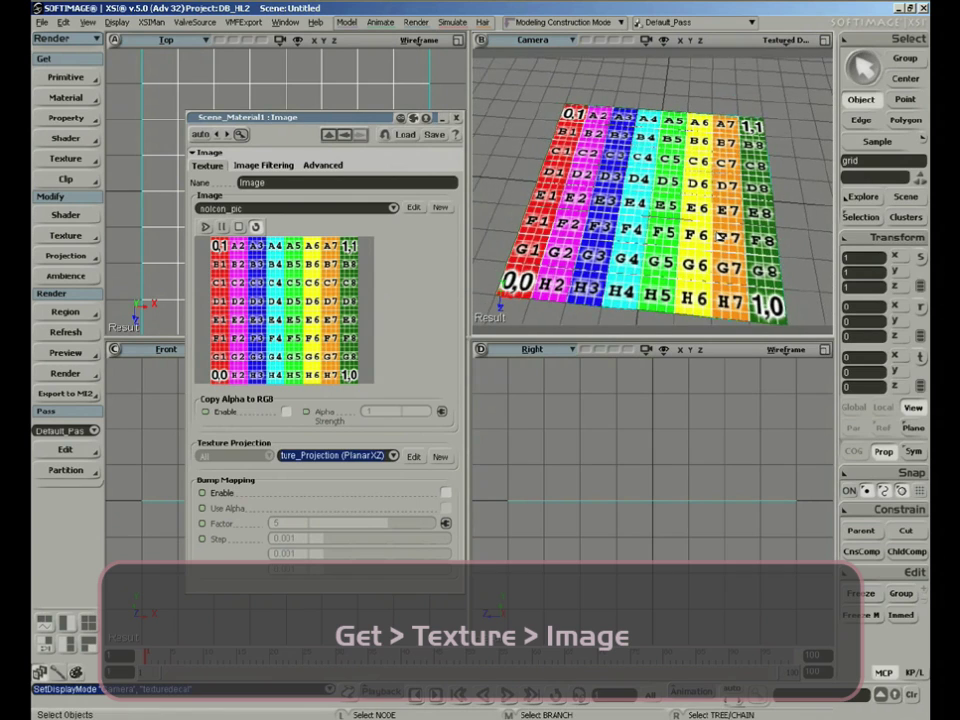
click(455, 118)
click(455, 182)
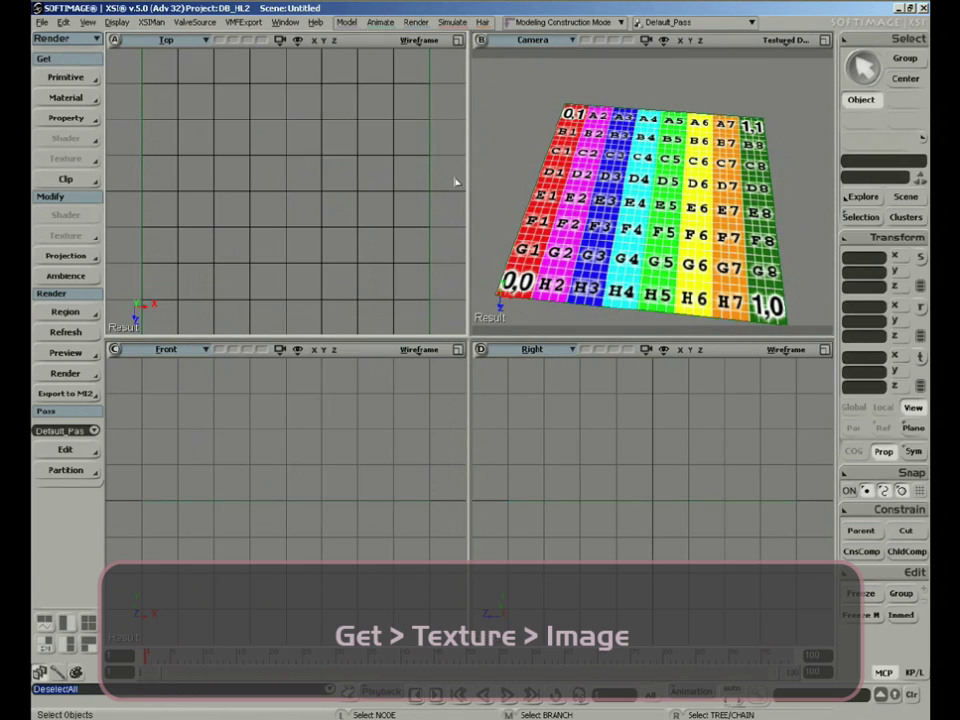
- Switch the Top viewport to an Explorer and set its scope to Sources/Clips
click(166, 40)
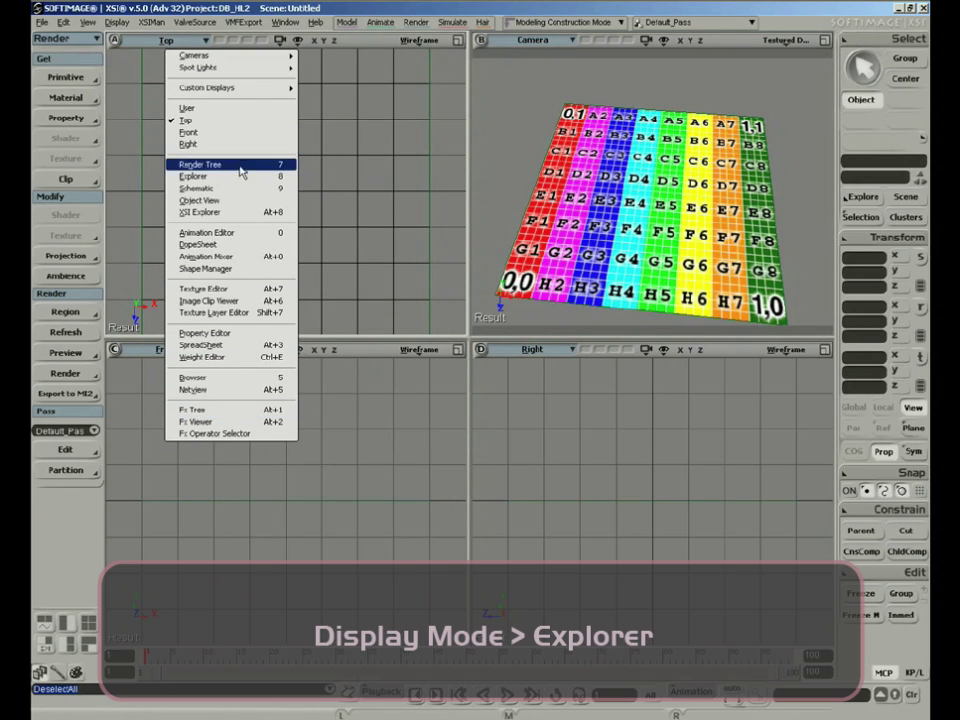
click(240, 177)
click(135, 57)
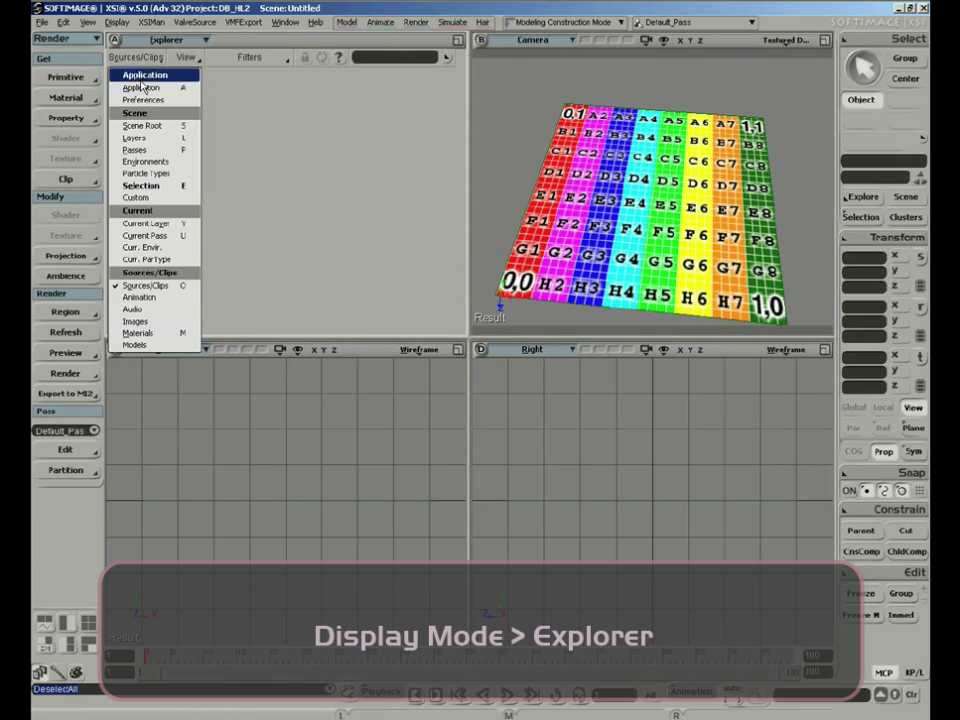
click(142, 126)
click(138, 58)
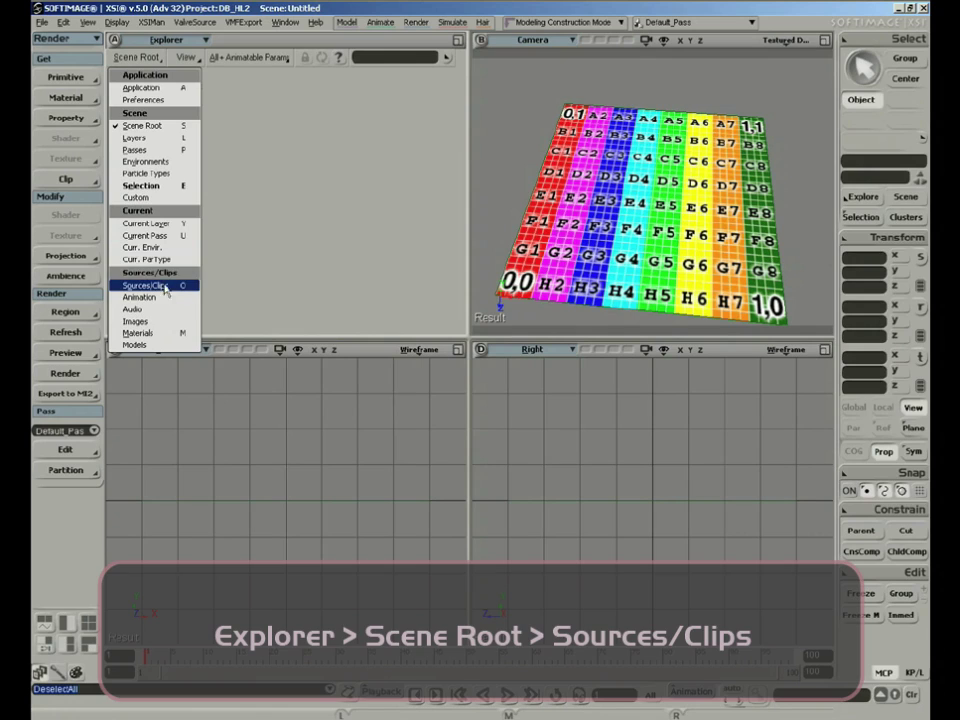
click(150, 272)
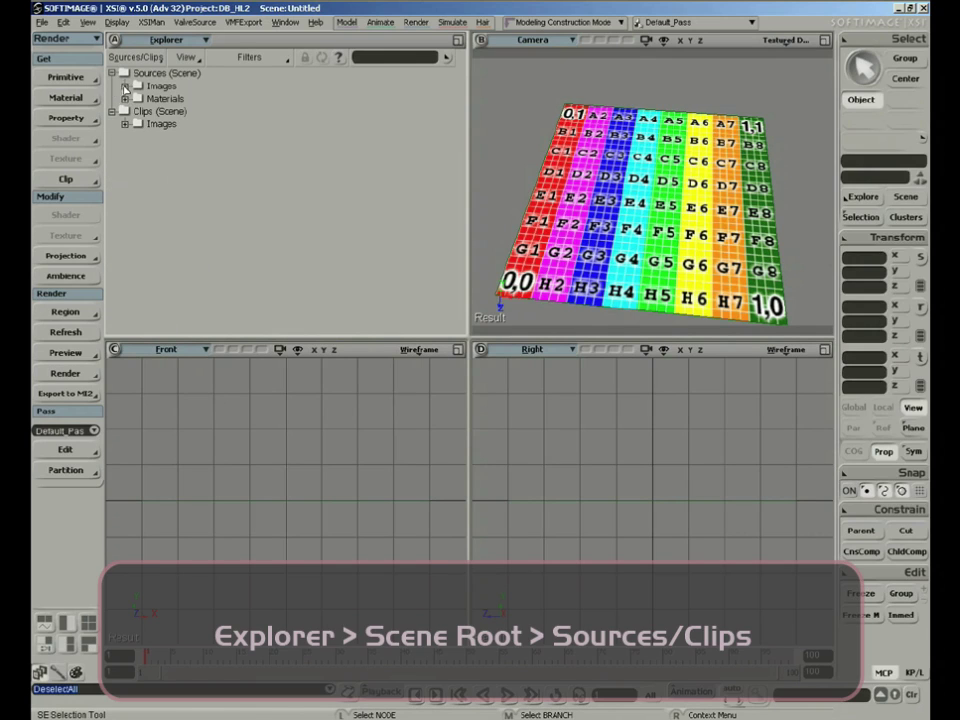
- Examine the scene's image sources, materials and image clips in the Explorer, including the source nested under the noIcon_pic clip
click(125, 86)
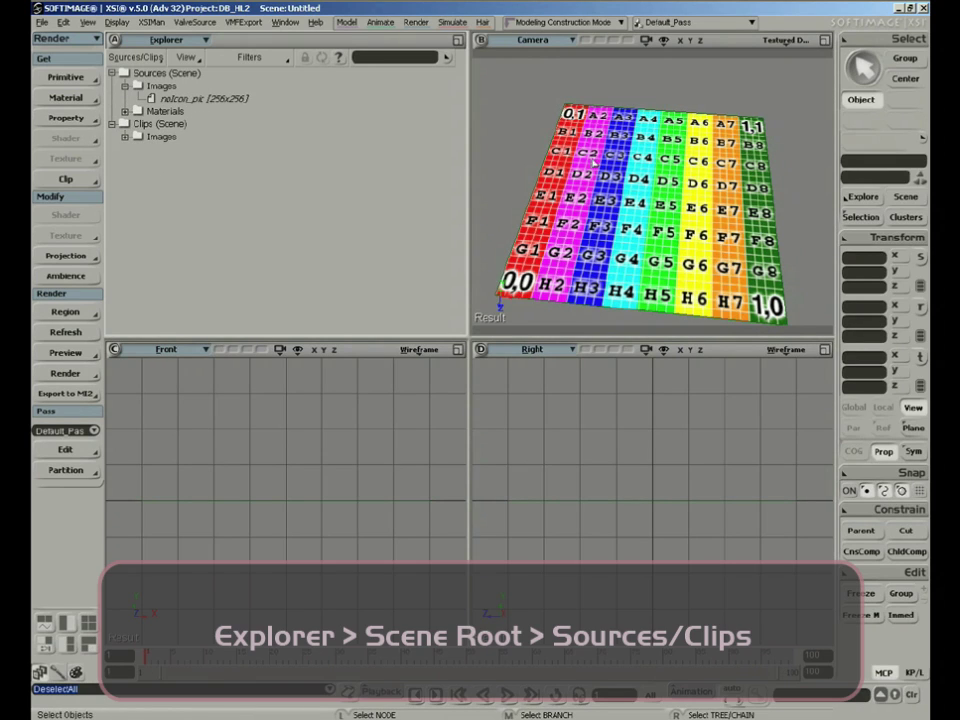
click(125, 111)
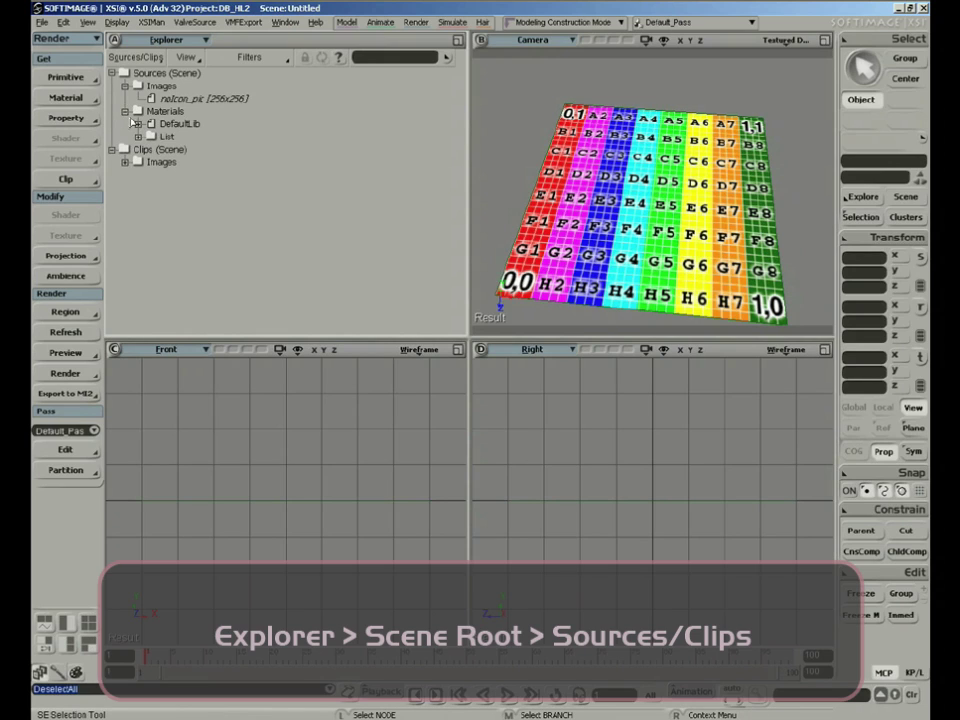
click(139, 123)
click(125, 111)
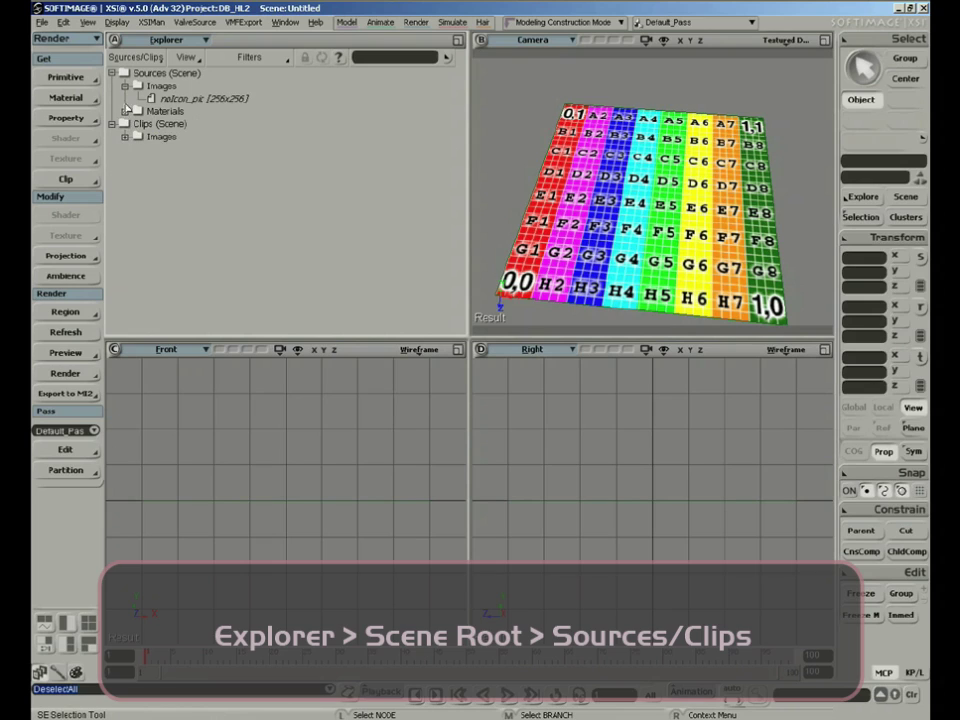
click(125, 86)
click(125, 124)
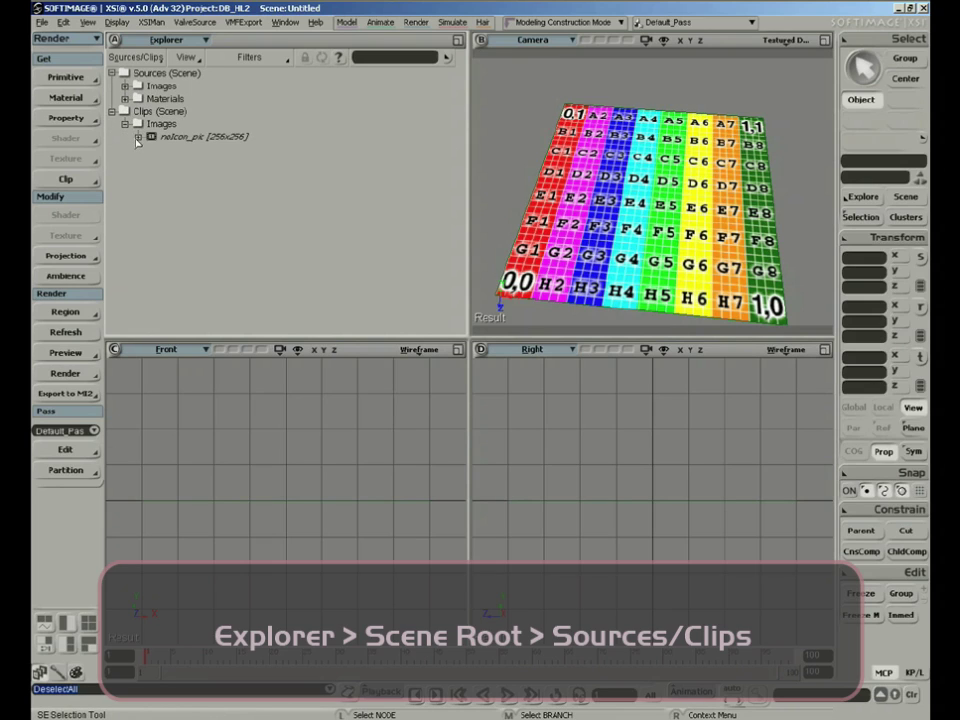
click(138, 136)
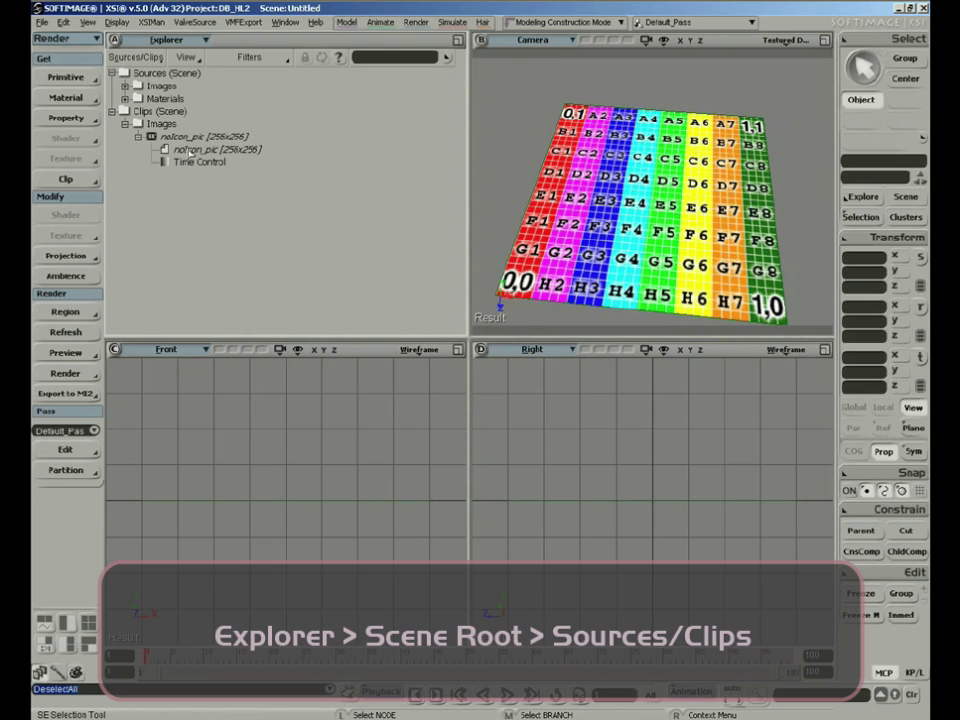
click(125, 124)
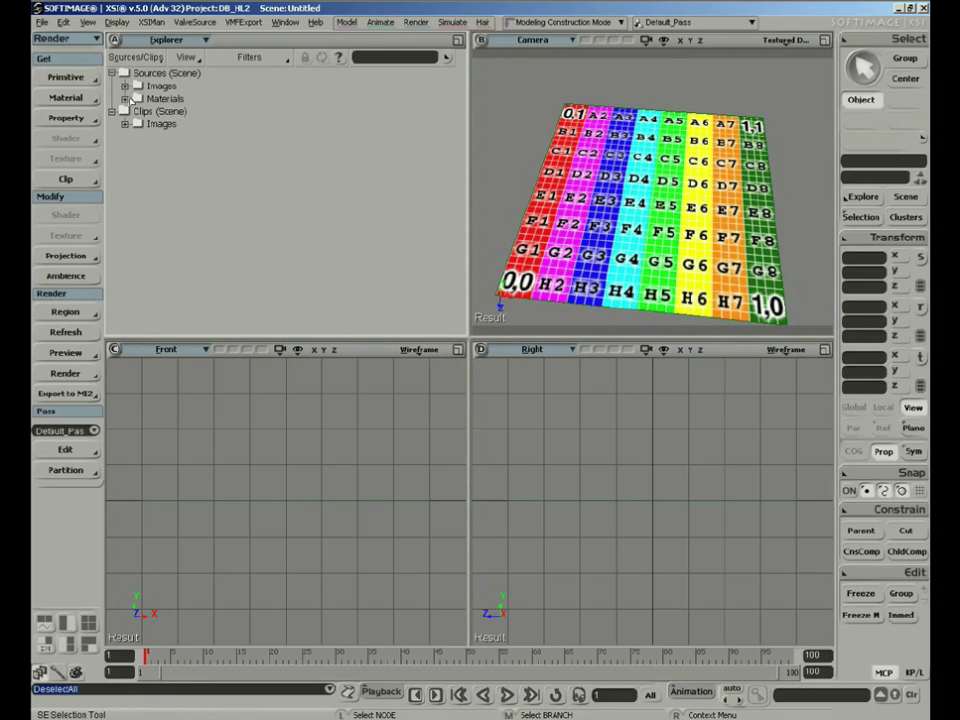
- Create an image source from the file per_pixel_light_bottom_256.bmp in the Pictures folder and close its properties
click(65, 179)
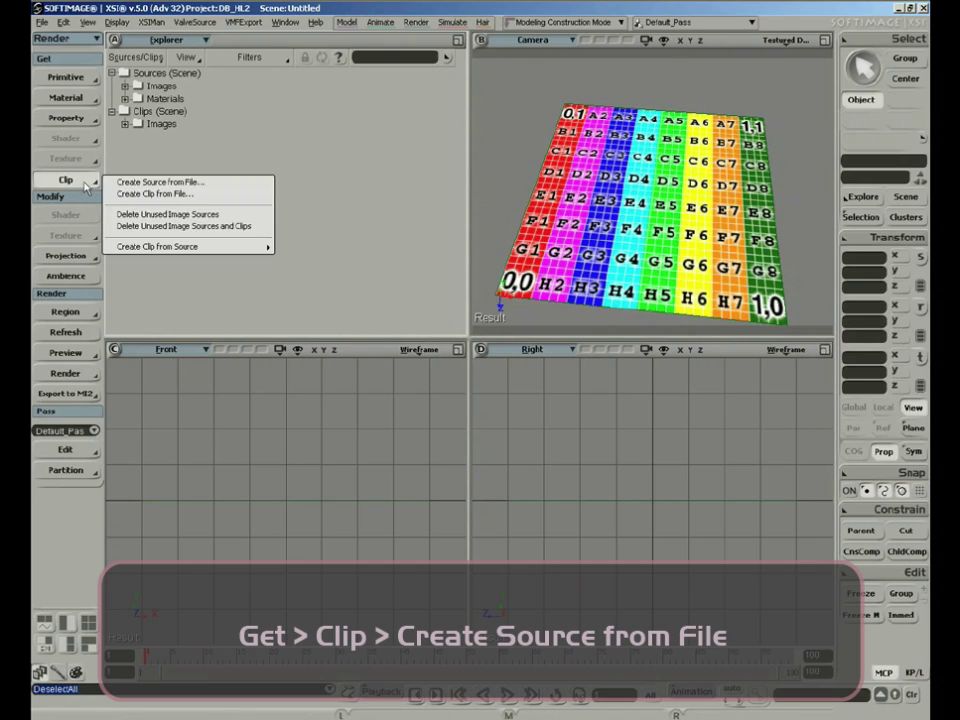
click(160, 188)
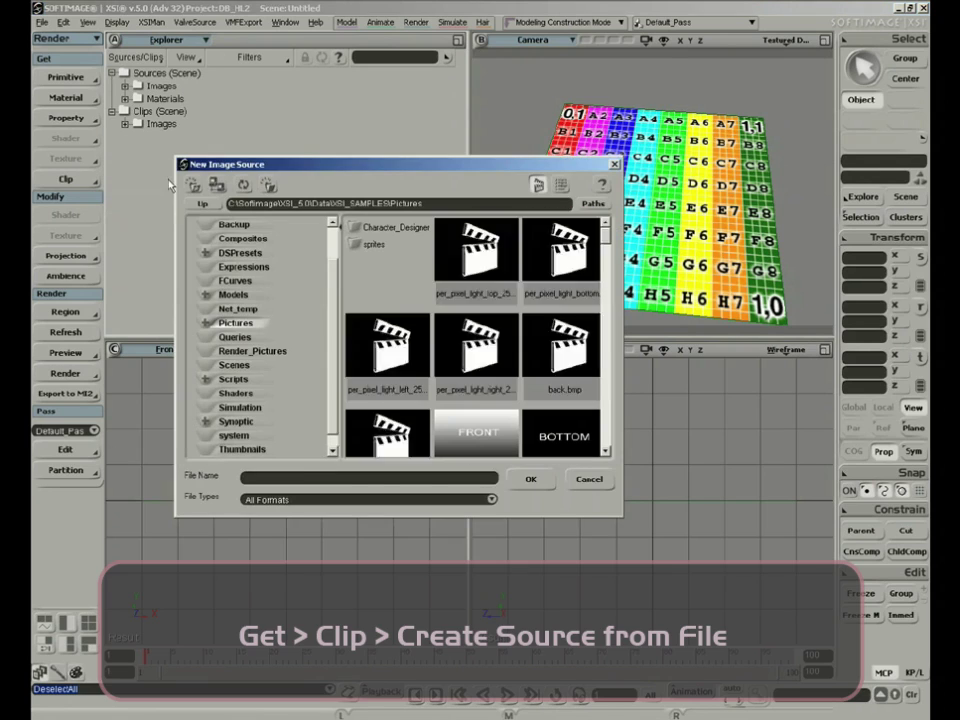
click(567, 260)
click(528, 479)
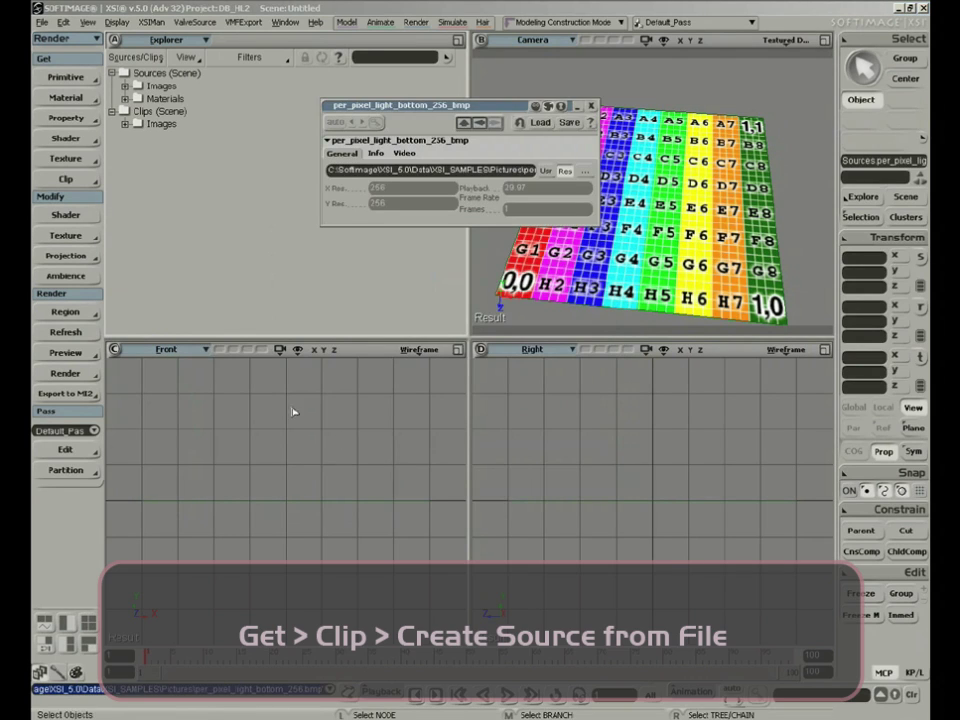
click(591, 105)
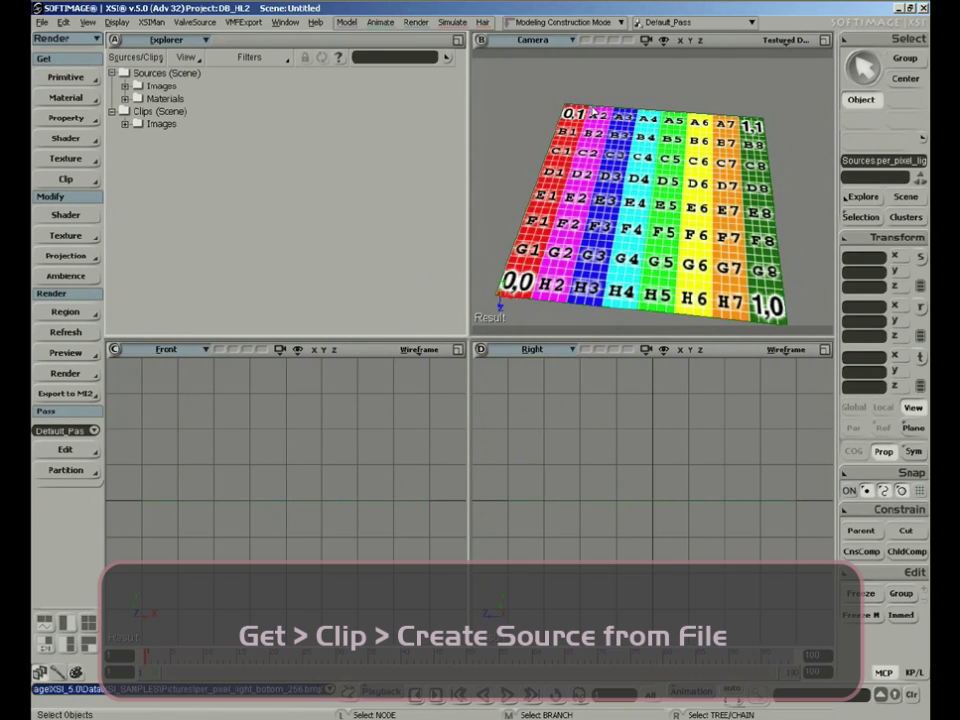
- Inspect the noIcon_pic source's properties and compare the entries under the image sources with those under the image clips
click(124, 86)
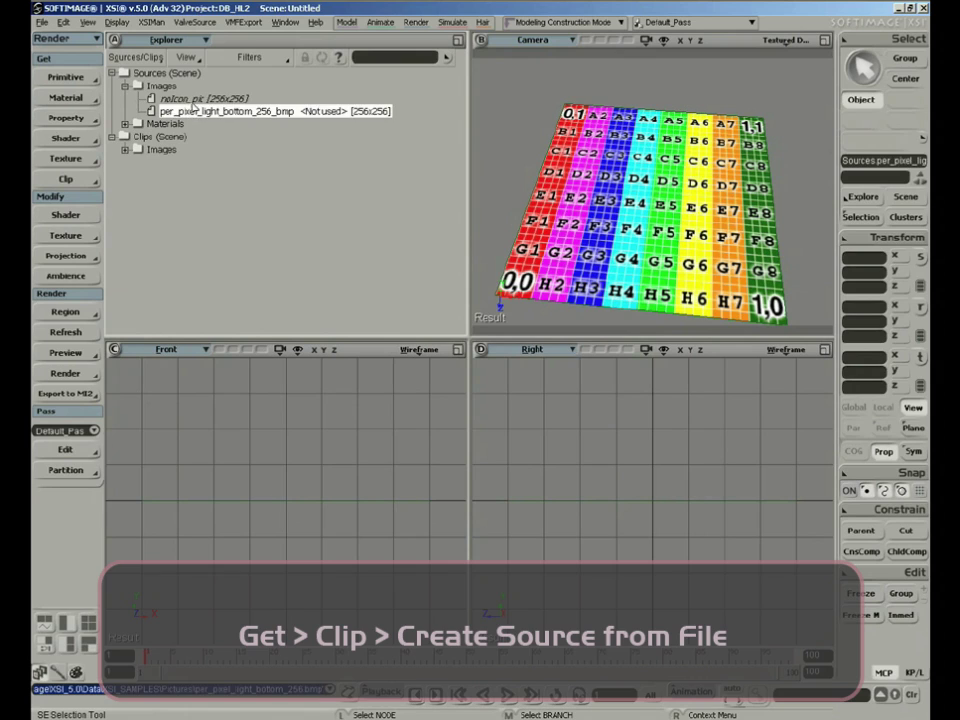
double_click(200, 98)
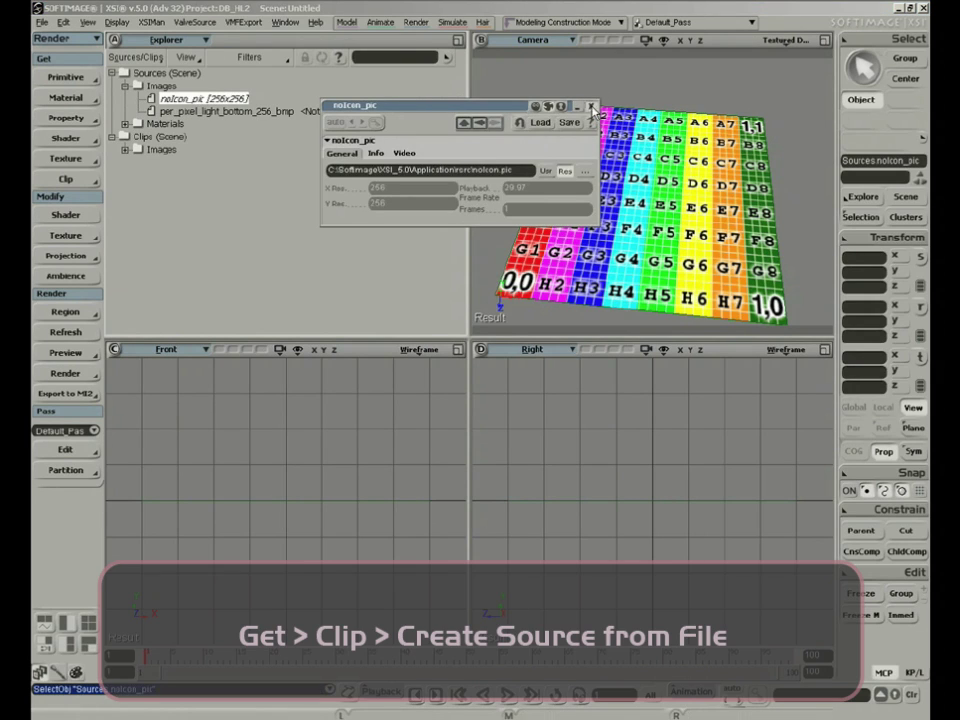
click(591, 106)
click(190, 111)
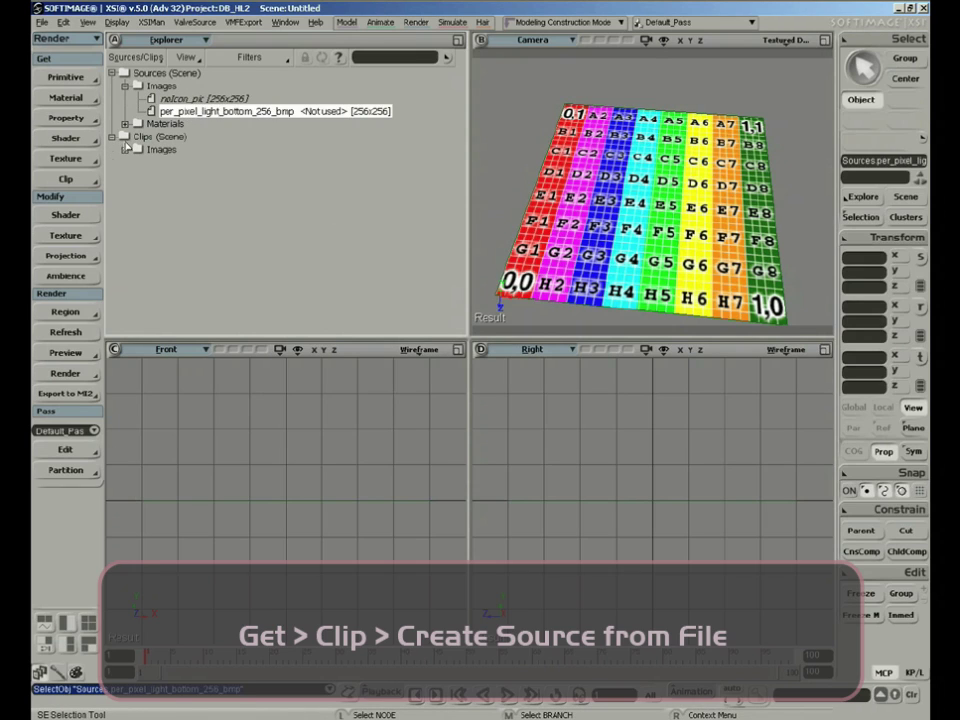
click(125, 149)
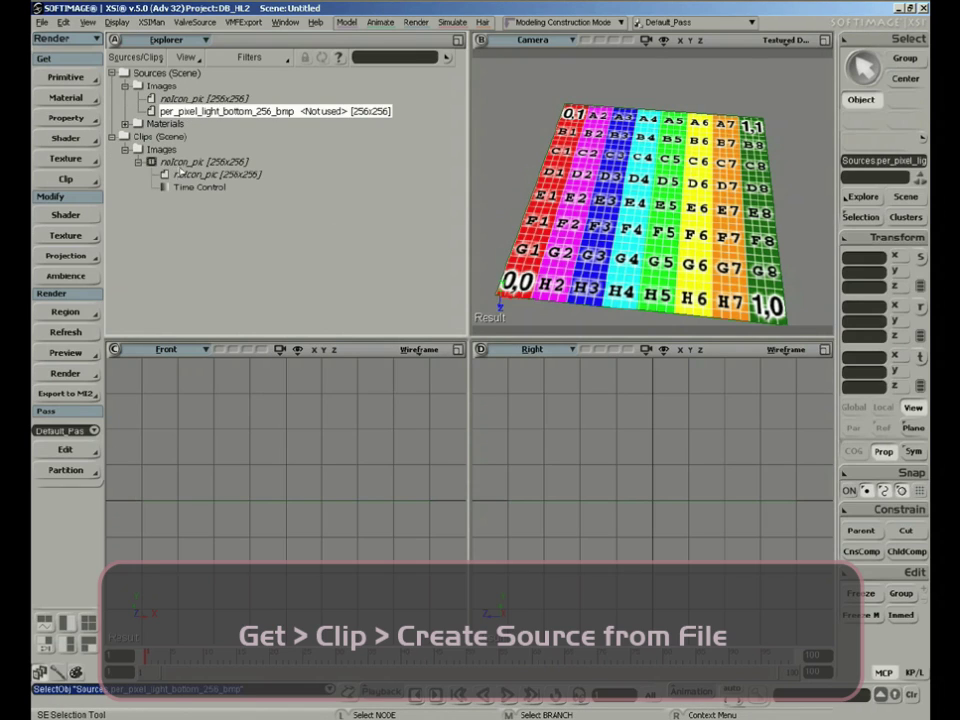
- Switch the Front viewport to the Render Tree, load the grid's material and move the noIcon_pic node away from the Image node
click(185, 351)
click(225, 444)
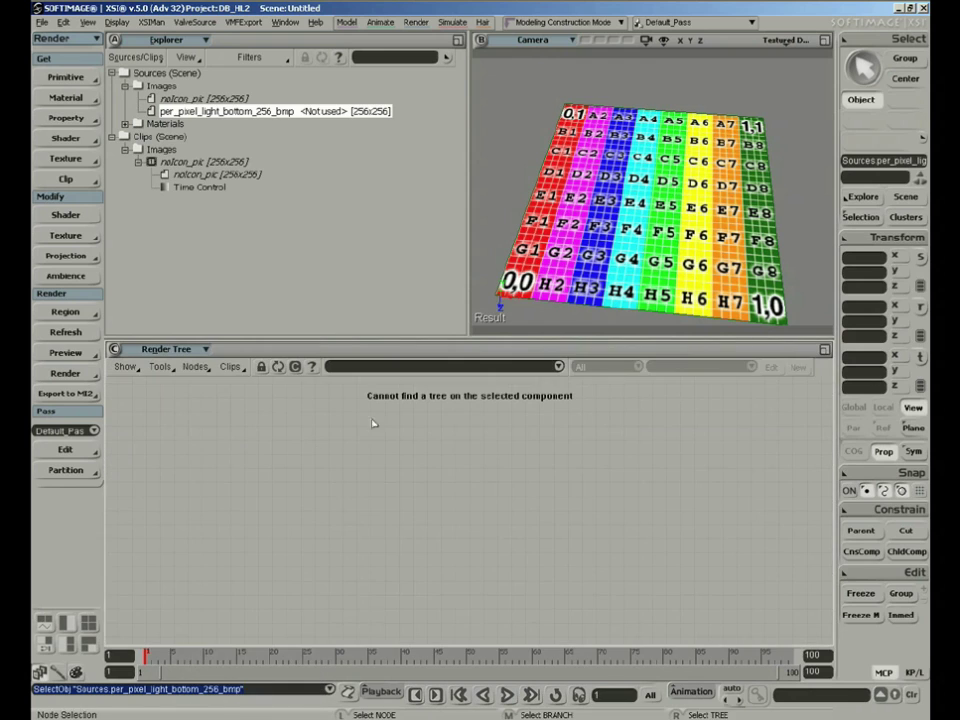
click(503, 294)
drag(276, 476, 219, 492)
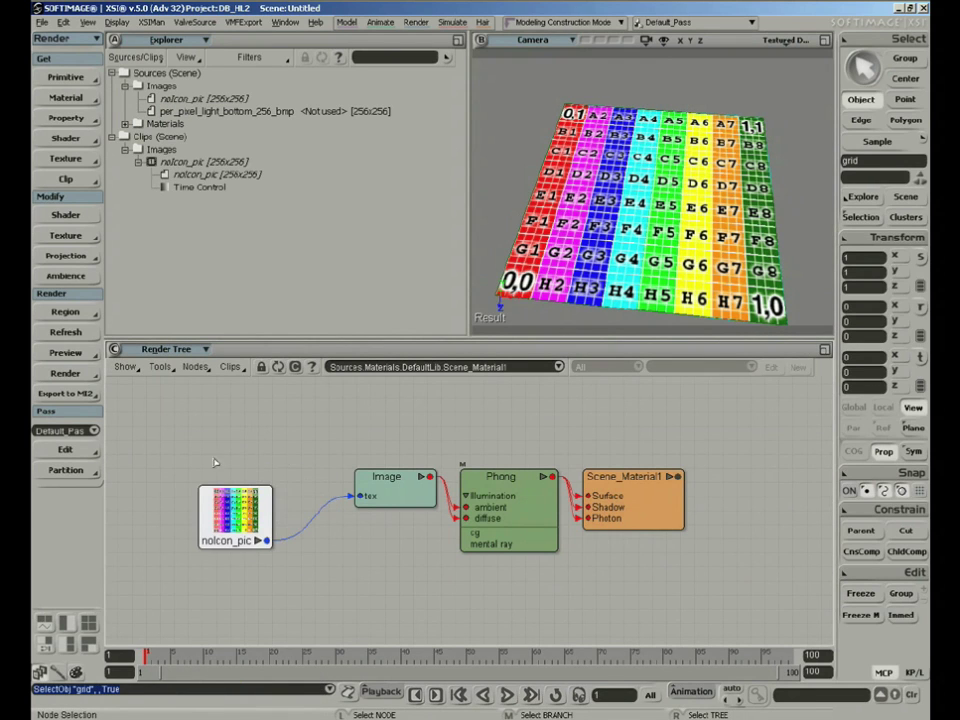
- Check which image clips the Render Tree offers for the grid's material
click(232, 370)
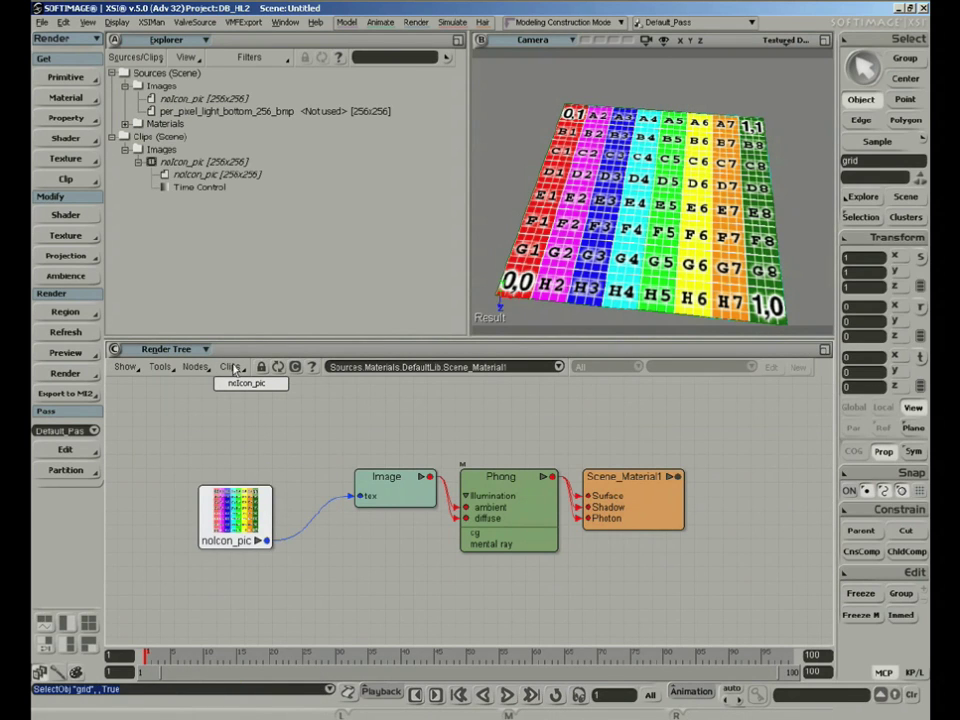
click(247, 383)
click(231, 368)
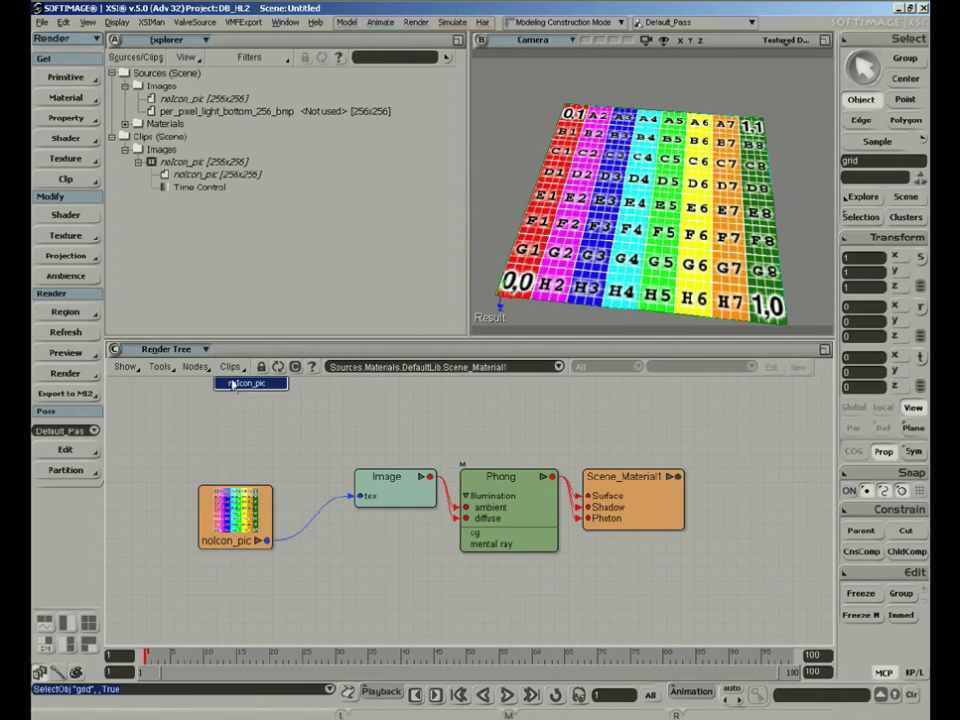
click(241, 443)
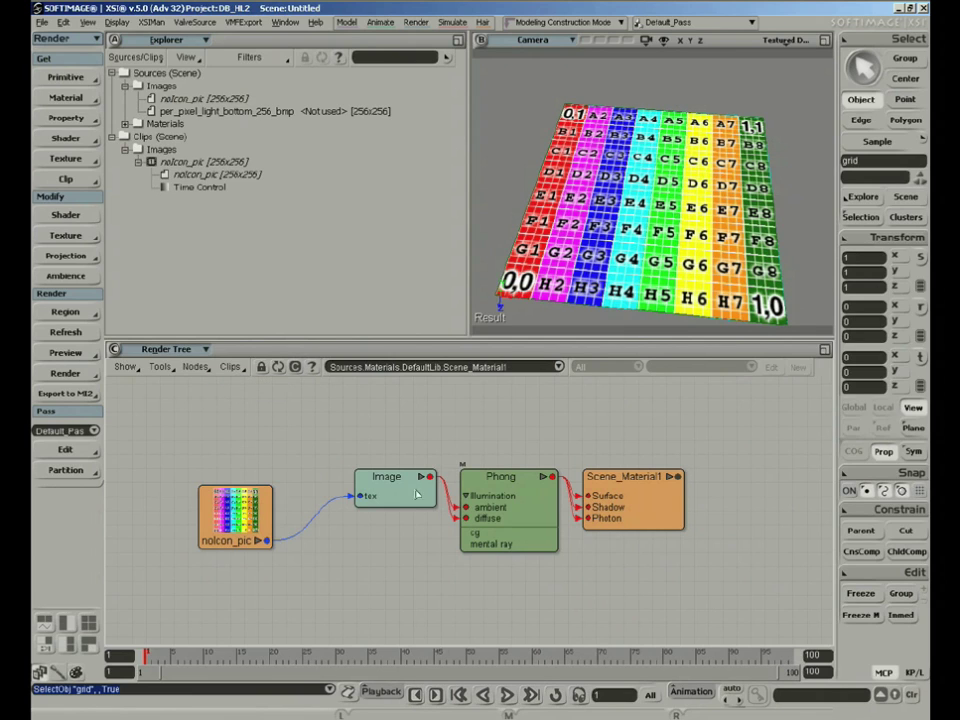
- Assign the Image node a new clip made from the per_pixel_light_bottom_256_bmp source, and space out the clip and Image nodes
double_click(381, 485)
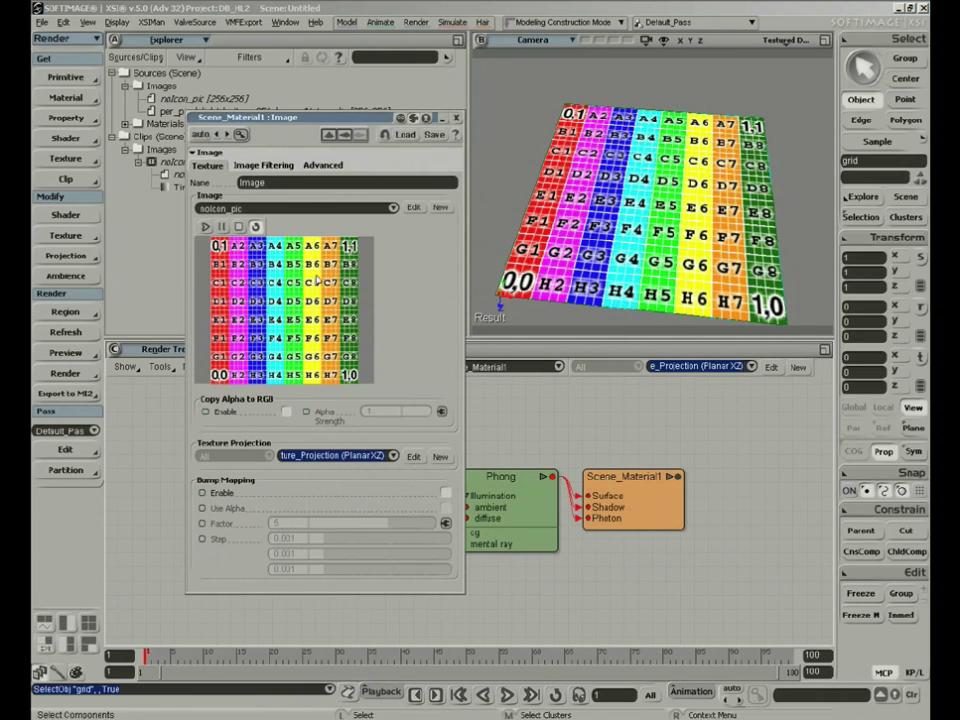
click(440, 208)
mouse_move(470, 240)
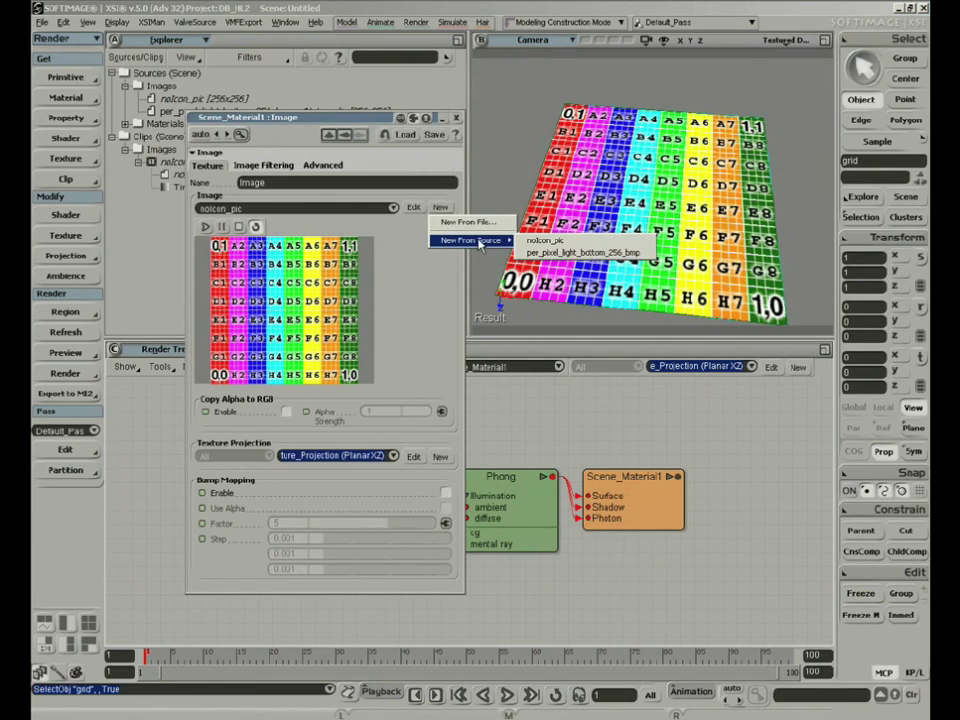
click(571, 253)
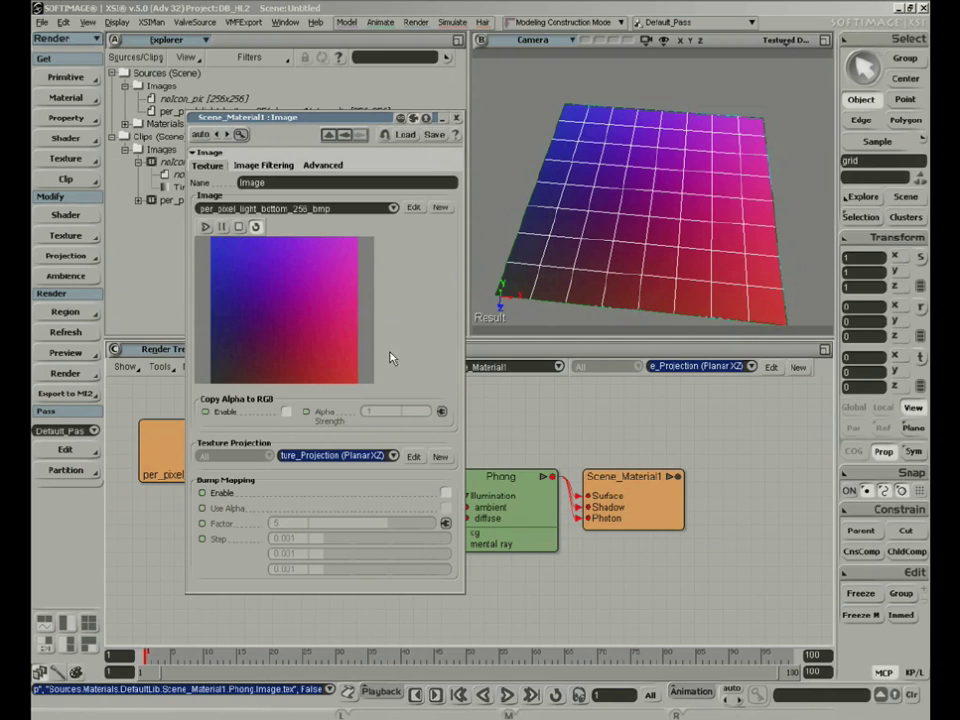
click(458, 119)
mouse_move(270, 468)
mouse_down()
mouse_move(253, 451)
mouse_move(260, 447)
mouse_up()
drag(375, 496, 384, 469)
- Review the Render Tree's list of clips again and collapse the noIcon_pic clip in the Explorer
click(231, 367)
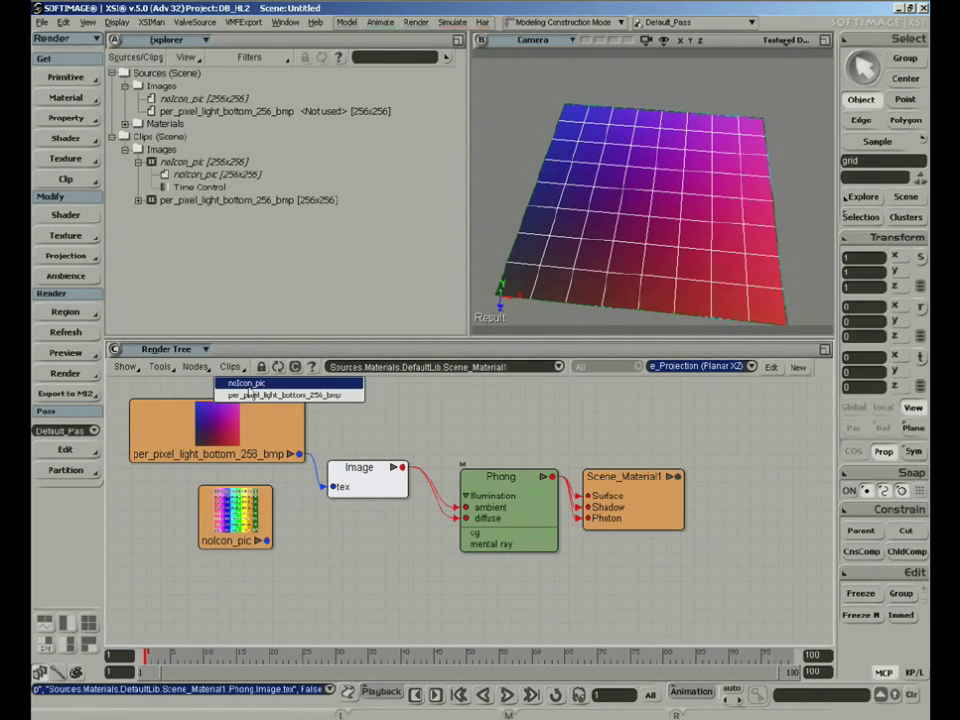
click(281, 295)
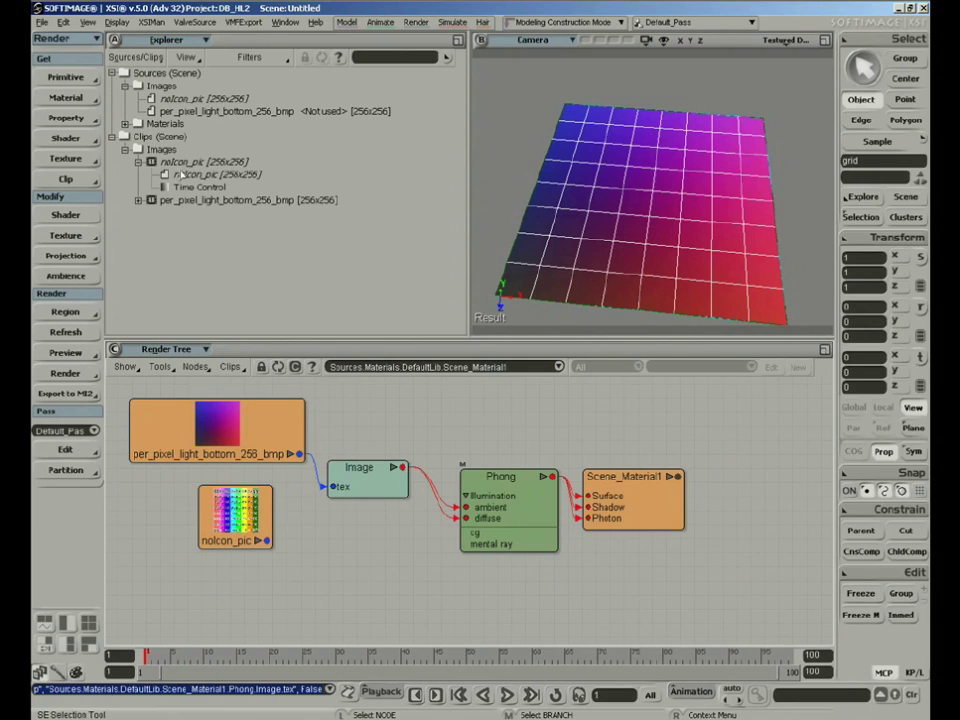
click(139, 162)
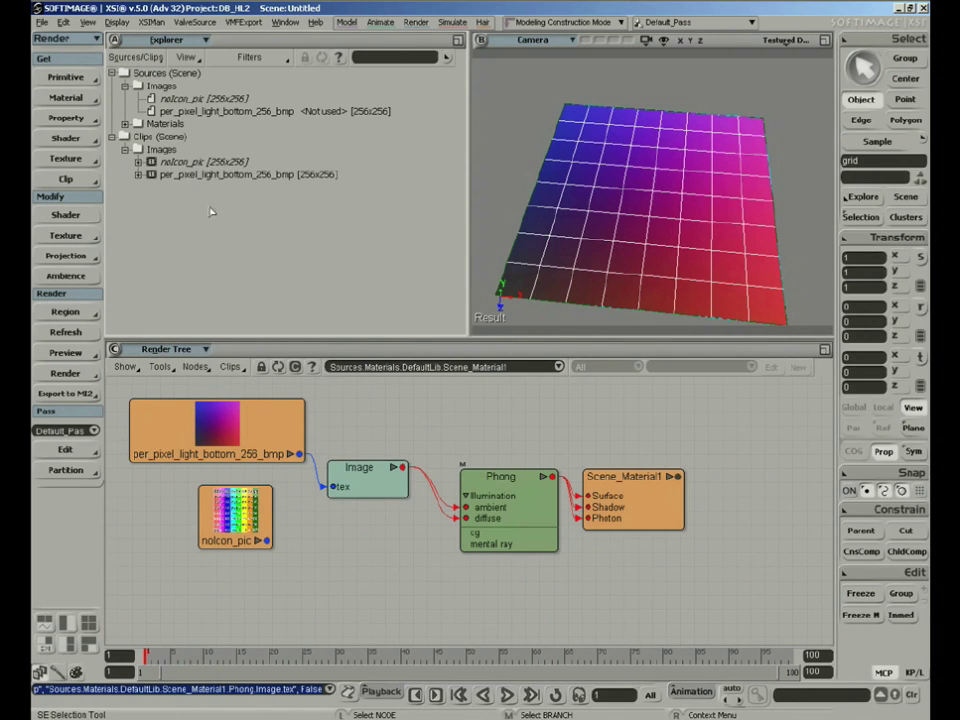
- Rearrange the per_pixel_light_bottom_256_bmp, Image, Phong and Scene_Material1 nodes into a clearer row in the Render Tree
drag(250, 428, 258, 418)
drag(376, 490, 392, 470)
drag(499, 506, 508, 465)
drag(377, 466, 386, 446)
click(635, 490)
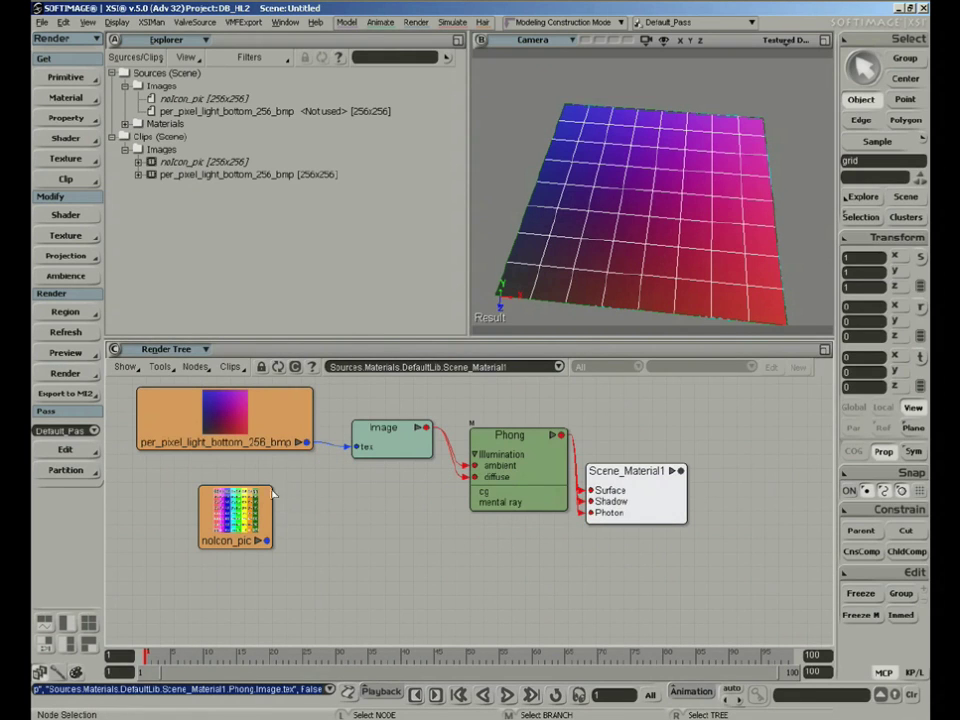
- Replace the Render Tree with a Net View and stretch it horizontally beneath the Explorer and Camera views
click(160, 349)
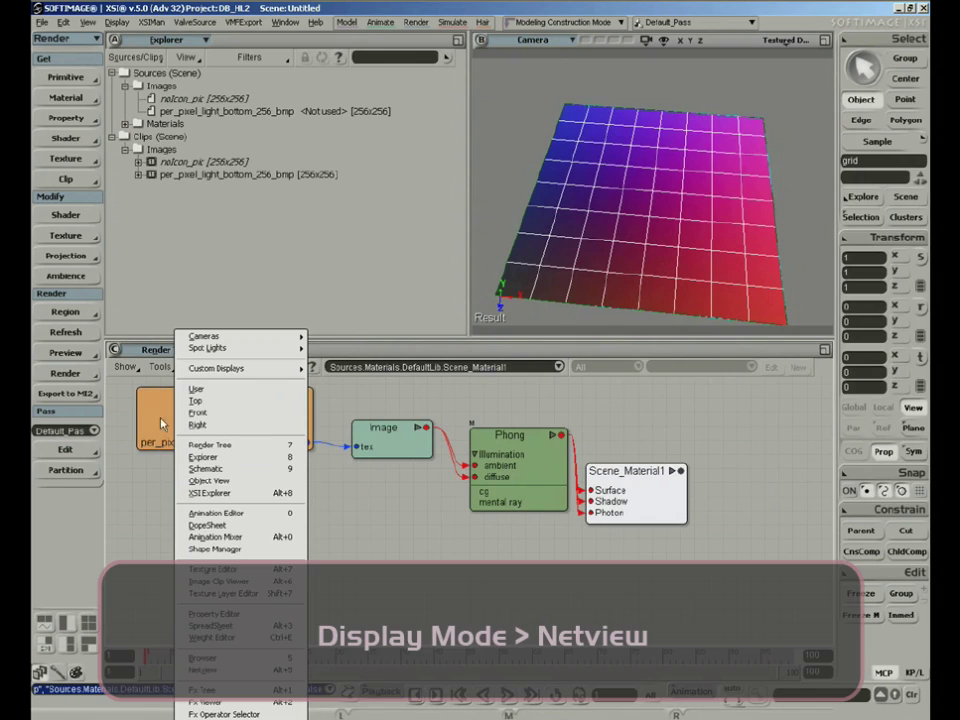
click(230, 672)
key(F12)
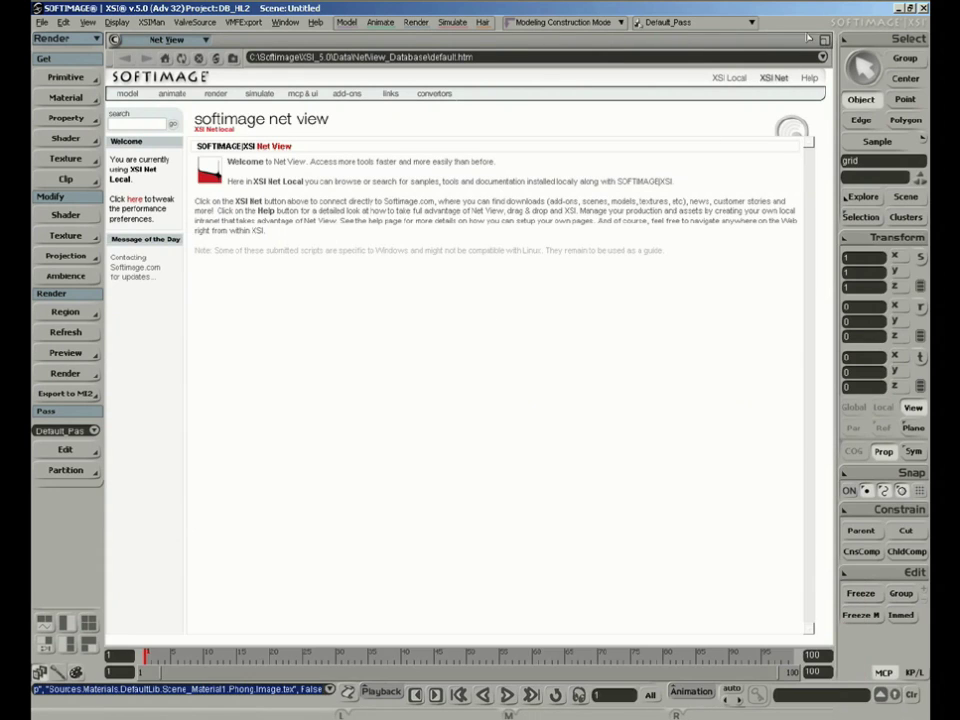
key(F12)
right_click(457, 350)
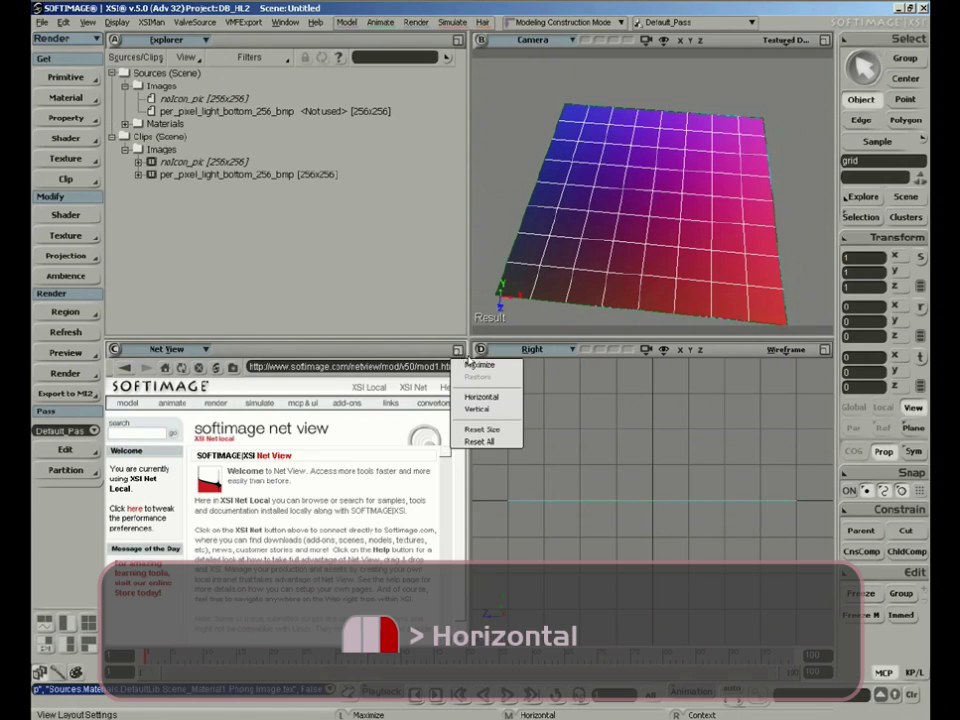
click(481, 397)
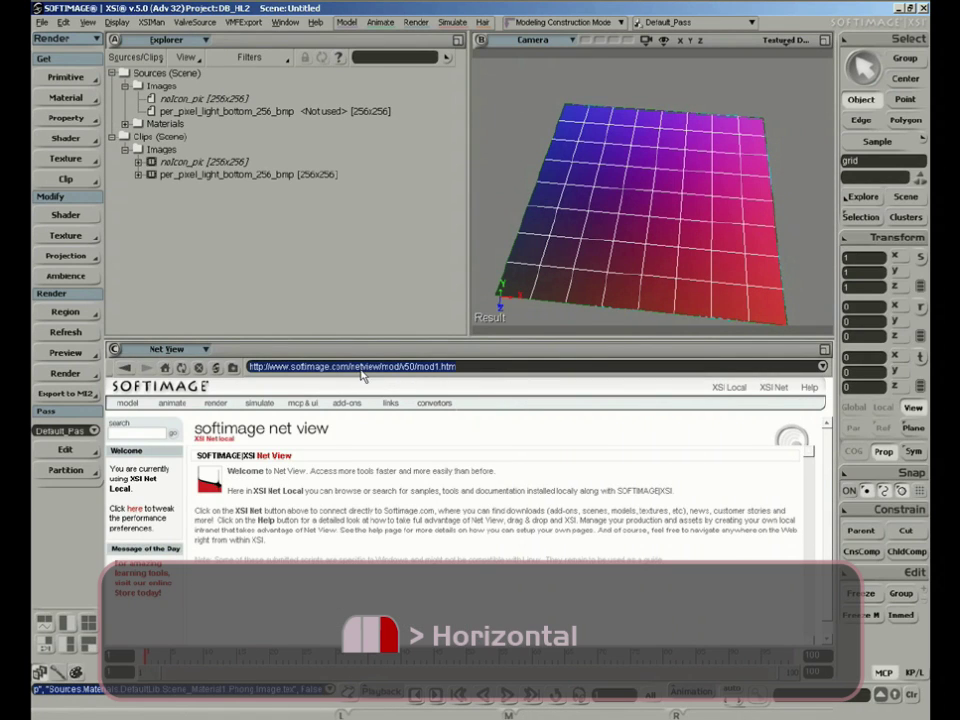
- Open google.com in the Net View and run an image search for "dragon"
text(goog)
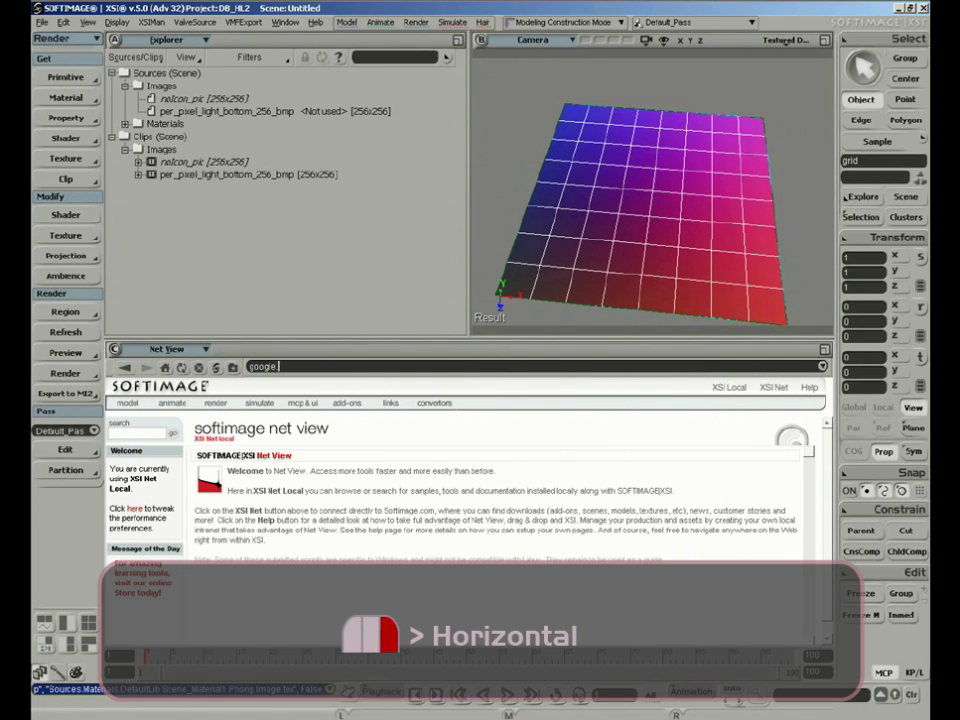
text(le.com)
key(Return)
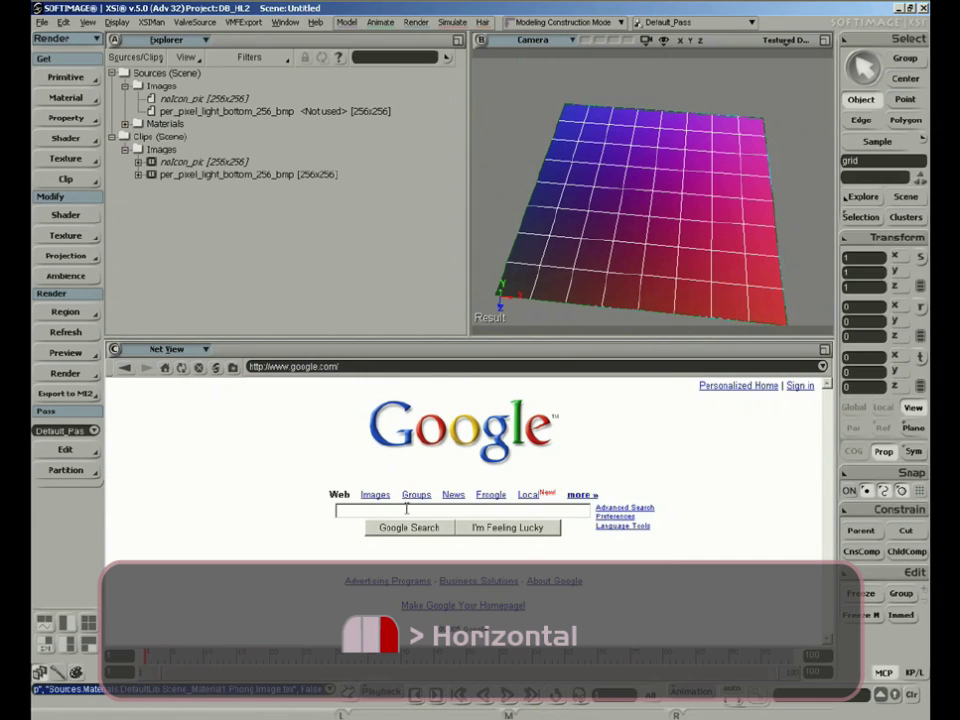
click(375, 495)
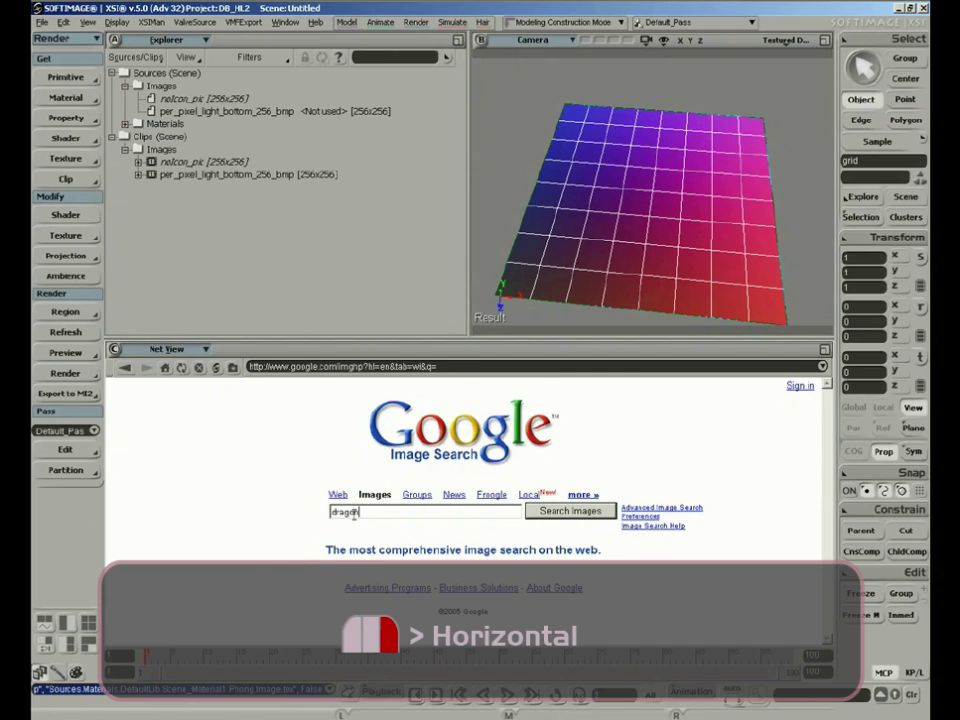
text(dragon)
key(Return)
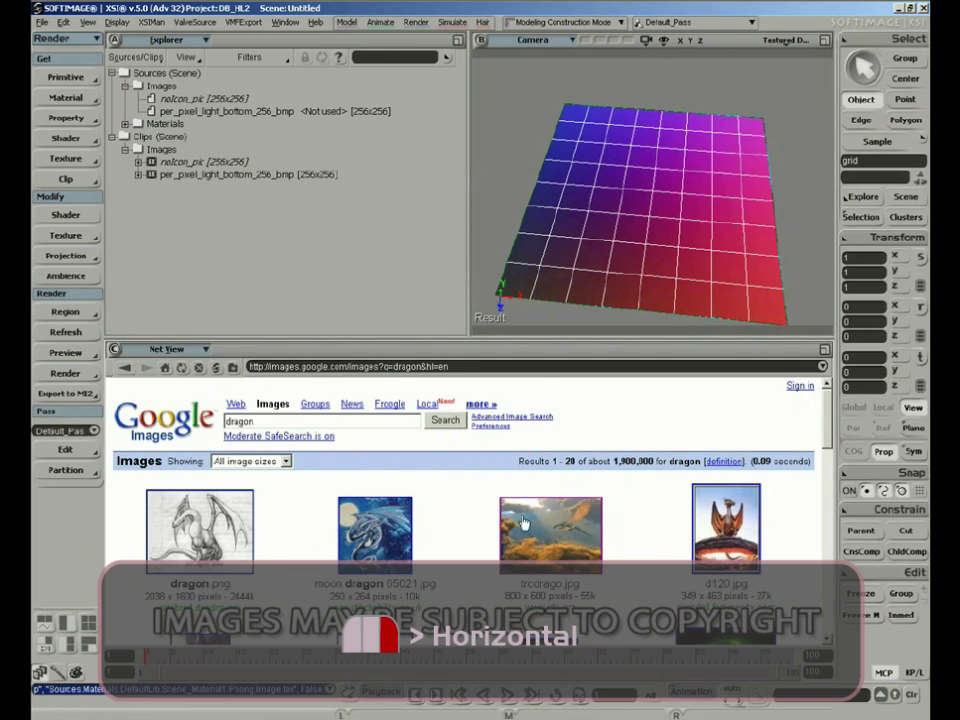
- Open the full-size trcdrago.jpg from the image results and apply it to the grid as a texture, closing its property page
click(559, 528)
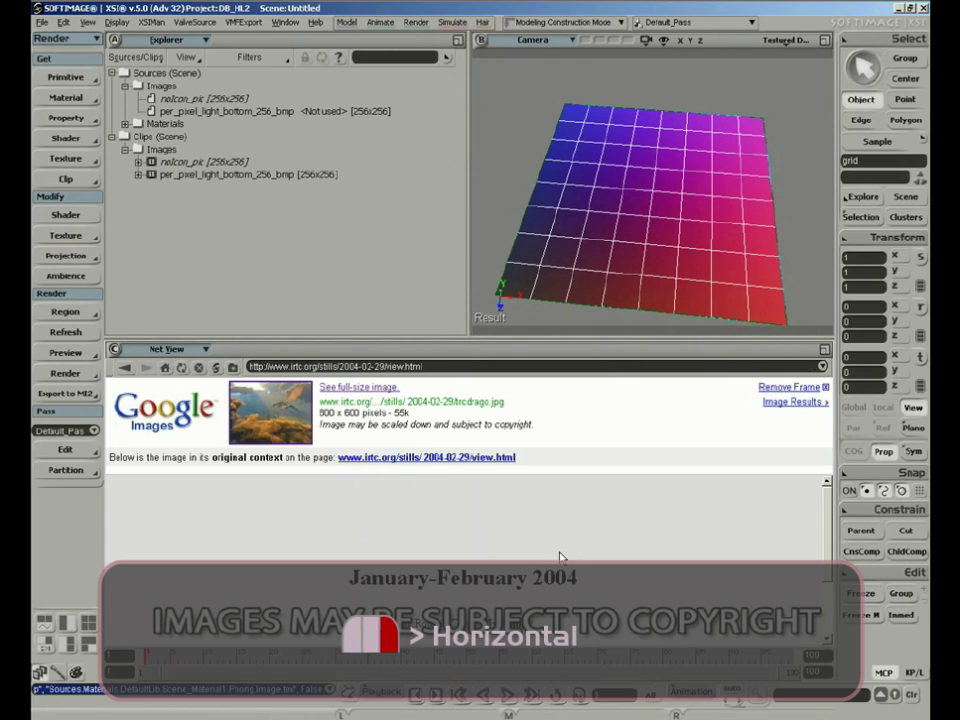
click(358, 387)
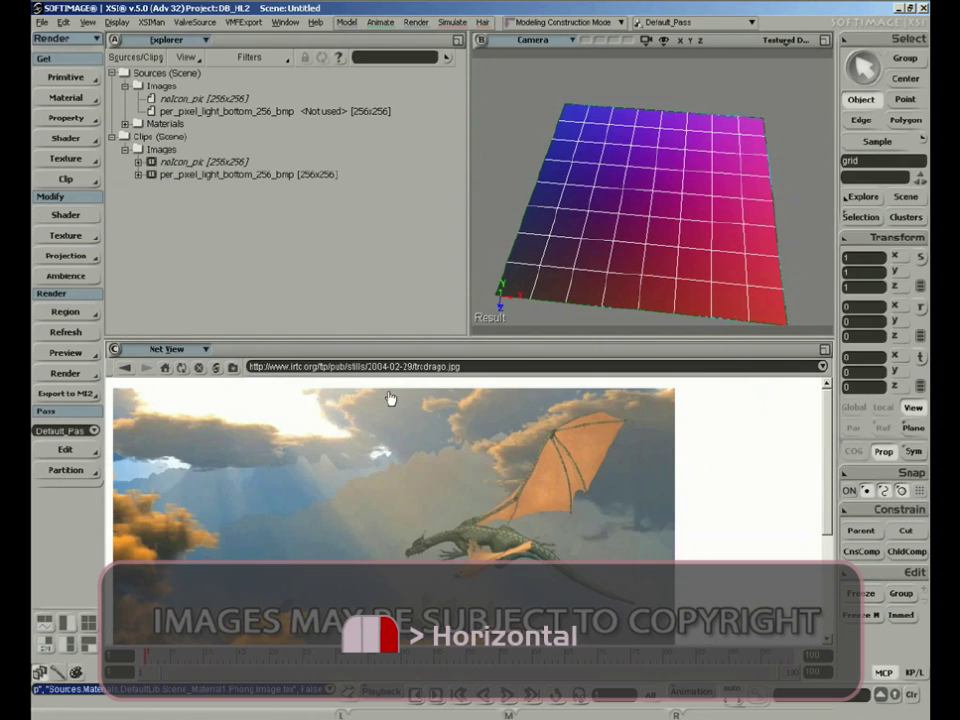
drag(276, 585, 607, 197)
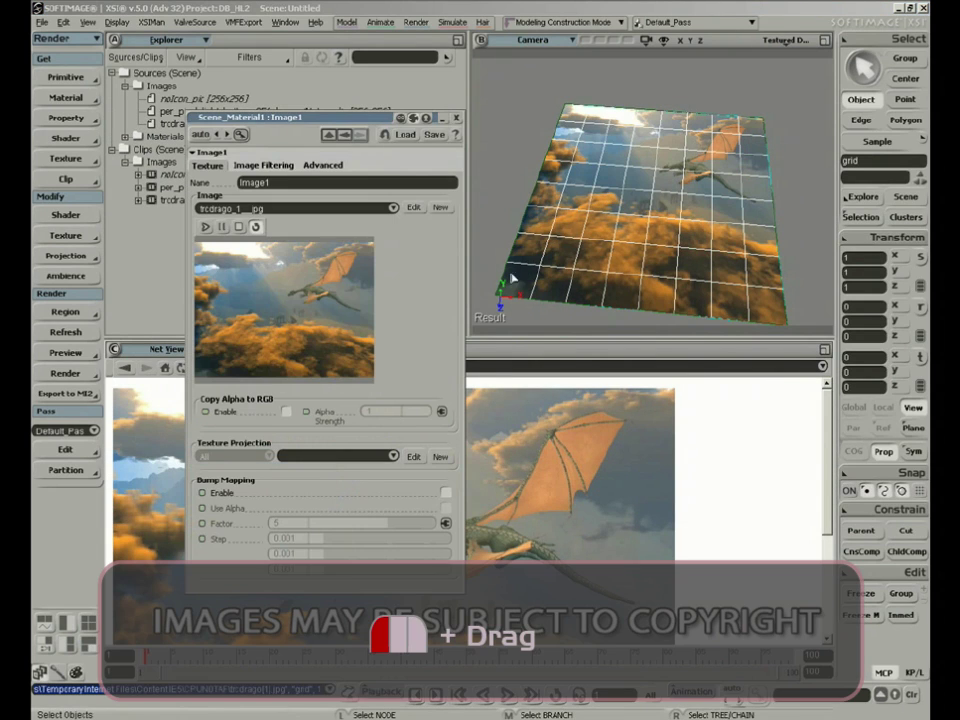
click(457, 118)
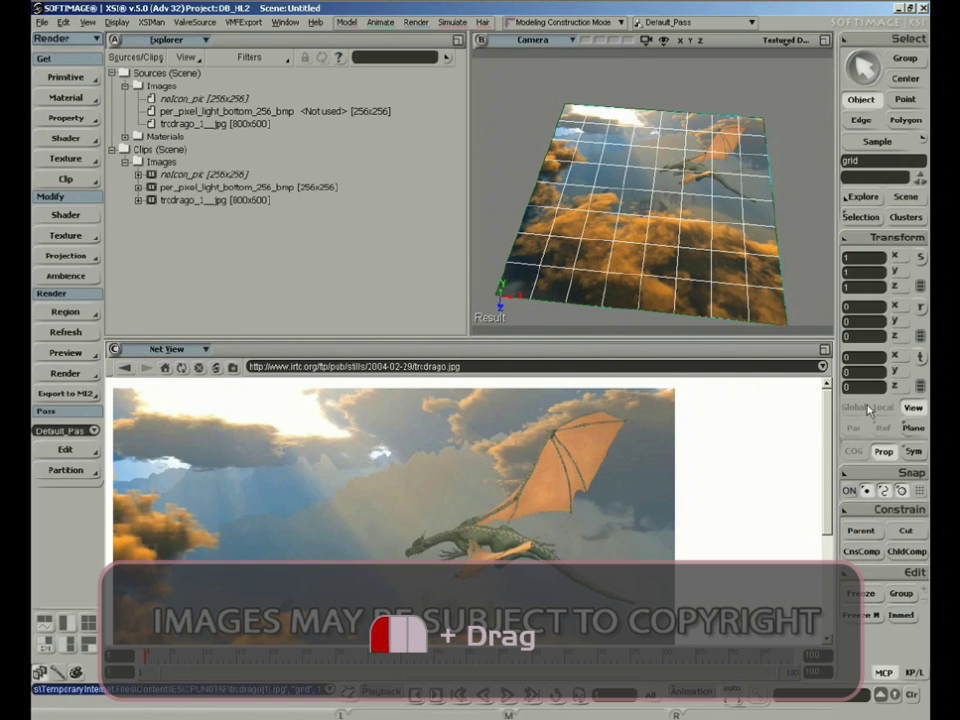
- Check the option for copying external files under the project in the Save Scene dialog, and leave without saving
drag(828, 427, 821, 402)
click(42, 22)
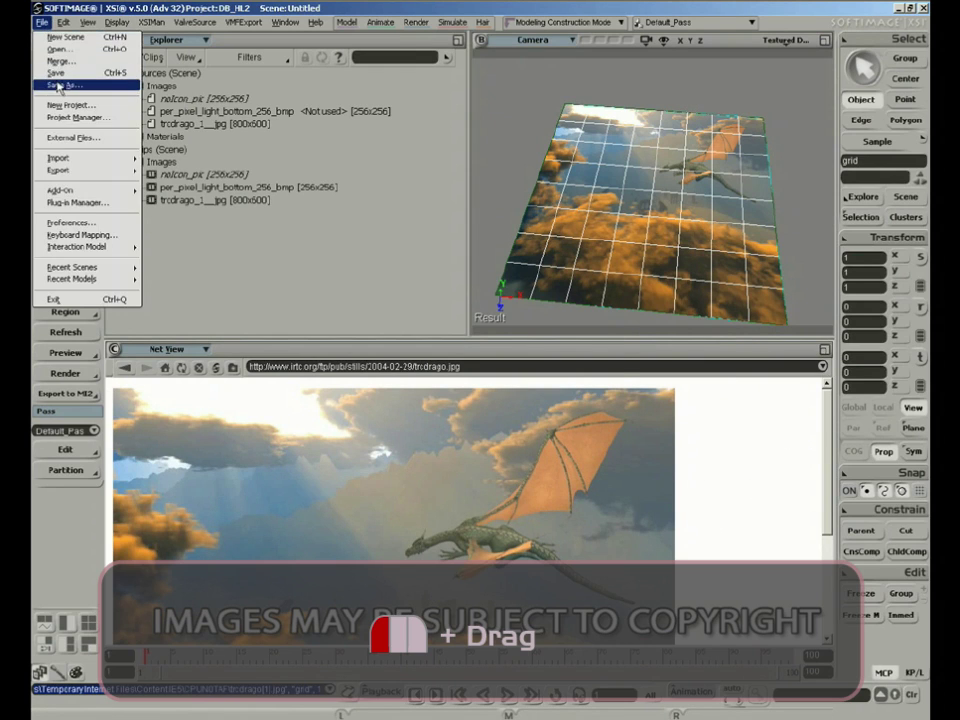
click(83, 90)
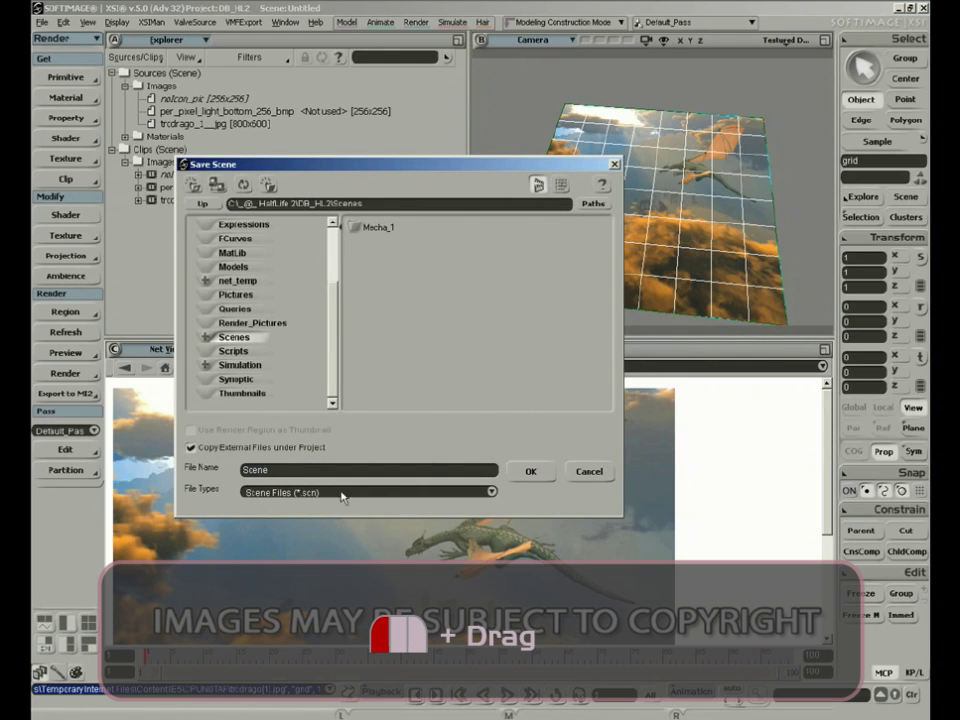
click(589, 472)
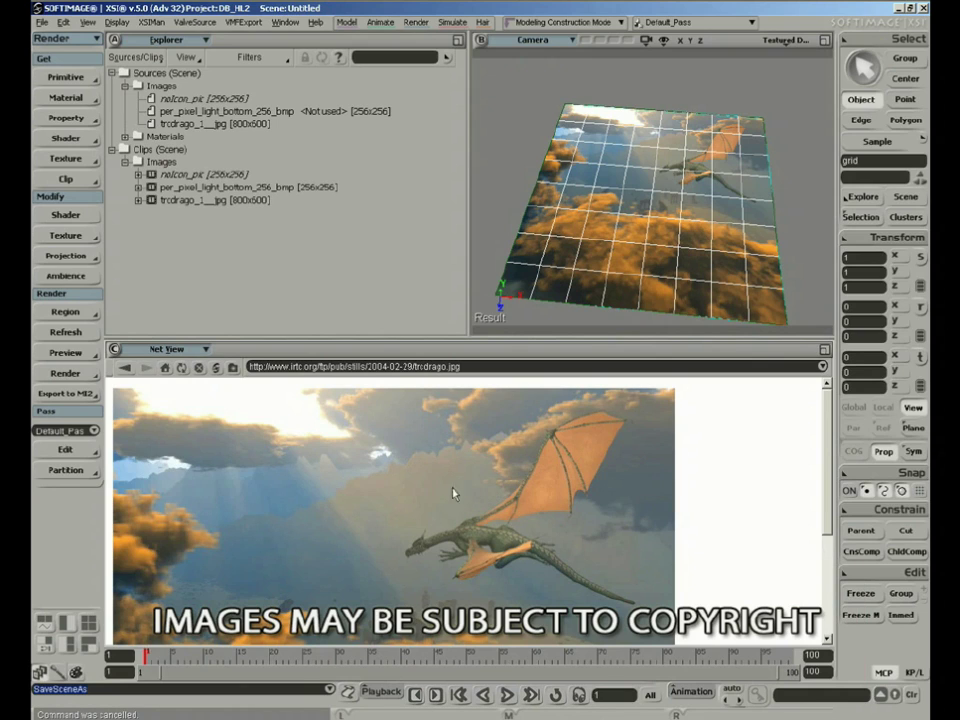
- Open the full-size moon dragon 65021.jpg from the search results and add it to the scene as an image source only
key(s)
mouse_move(645, 216)
right_down()
mouse_move(583, 253)
mouse_move(643, 180)
mouse_move(664, 101)
mouse_move(653, 227)
right_up()
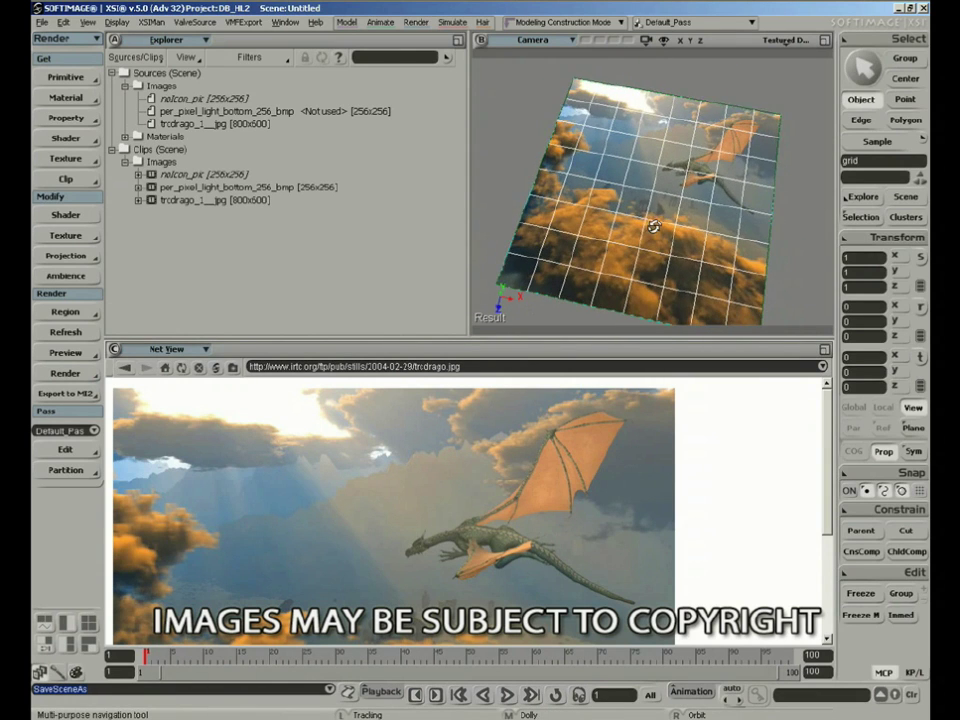
middle_drag(592, 242, 640, 195)
right_drag(640, 196, 606, 231)
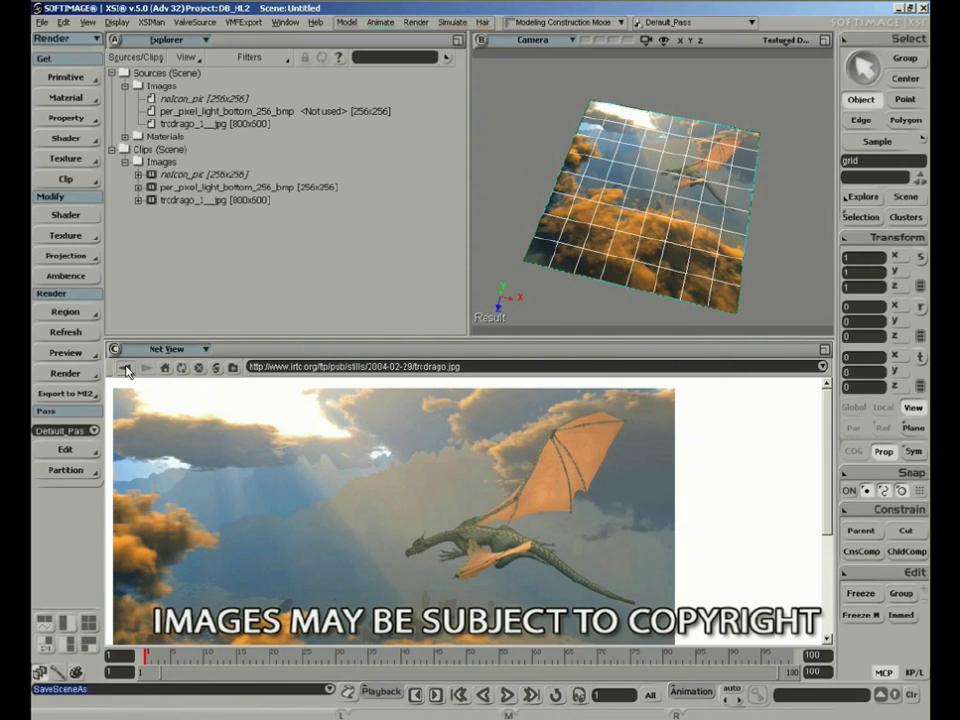
click(123, 367)
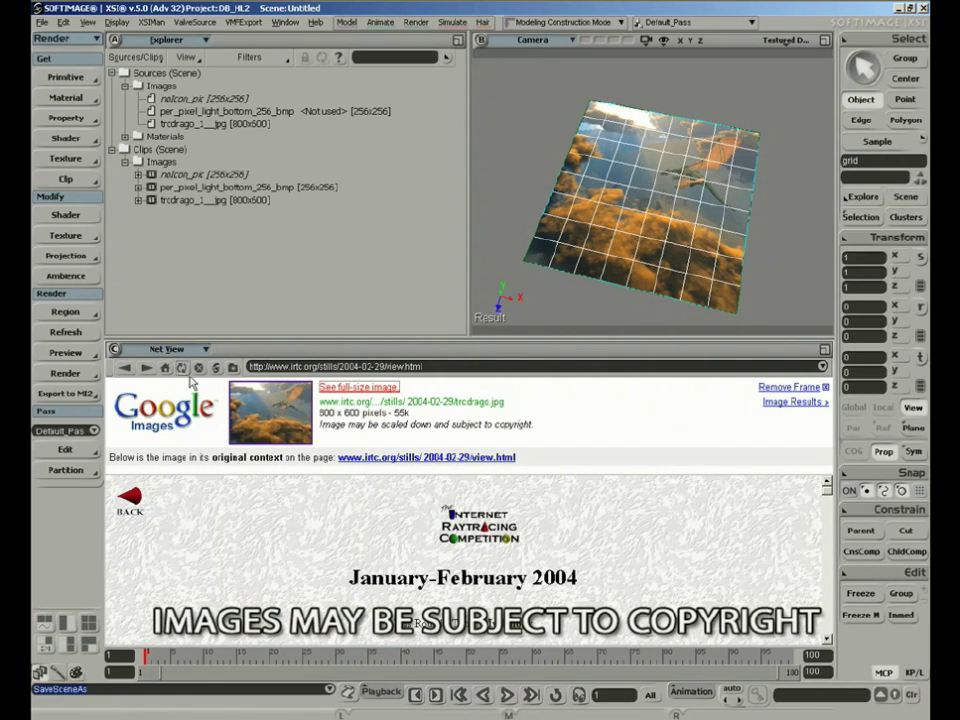
click(124, 367)
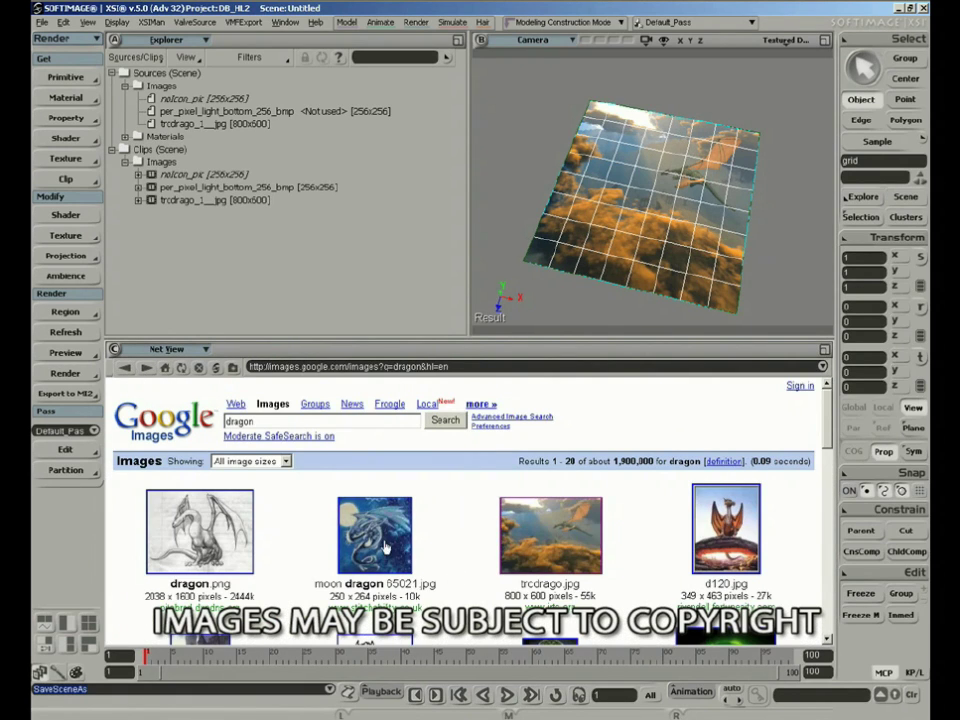
click(382, 574)
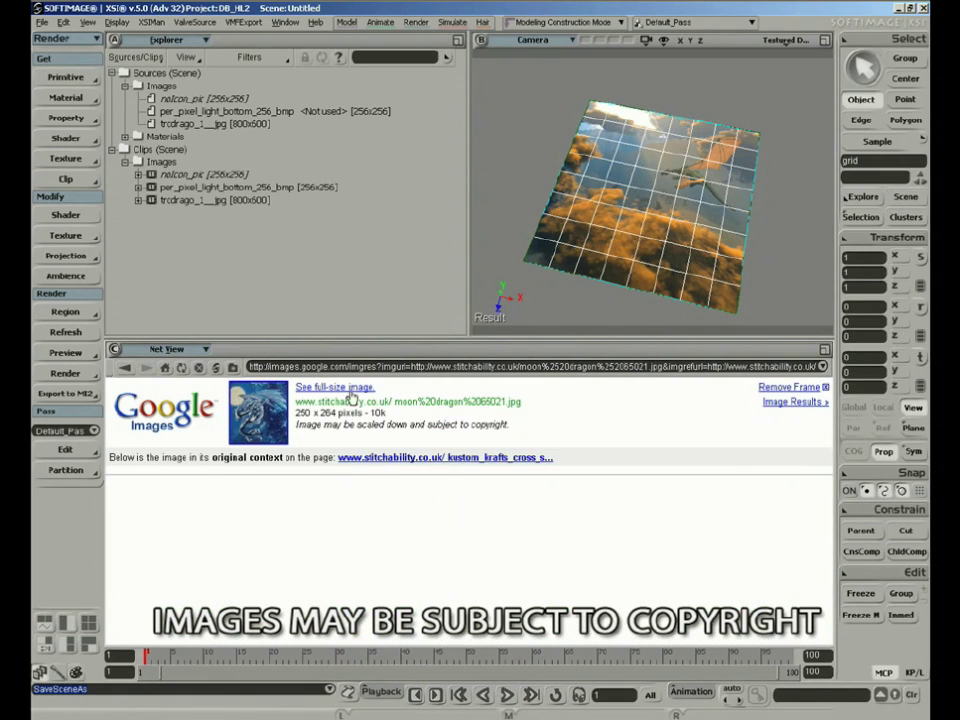
click(363, 389)
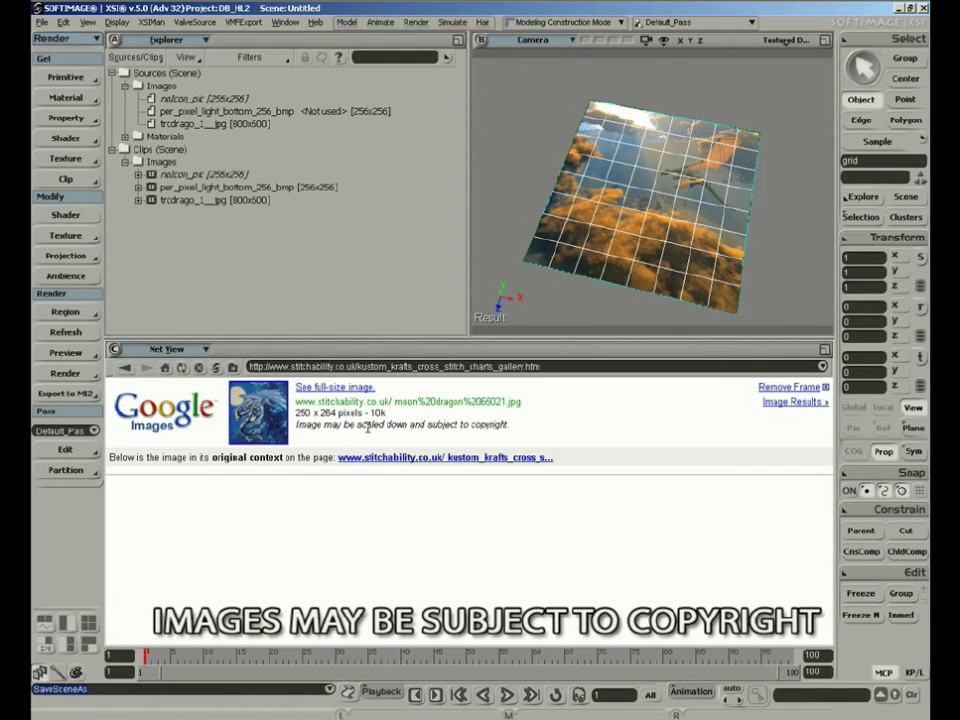
drag(205, 512, 516, 274)
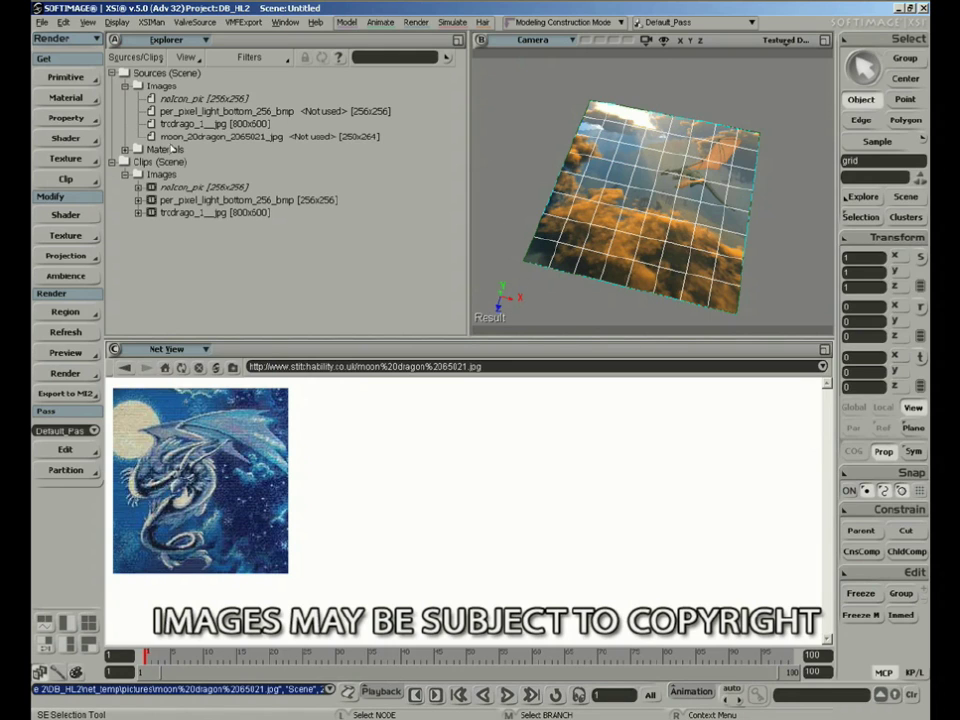
- Open the full-size d120.jpg from the search results and apply it to the grid as a texture, closing its property page
click(124, 368)
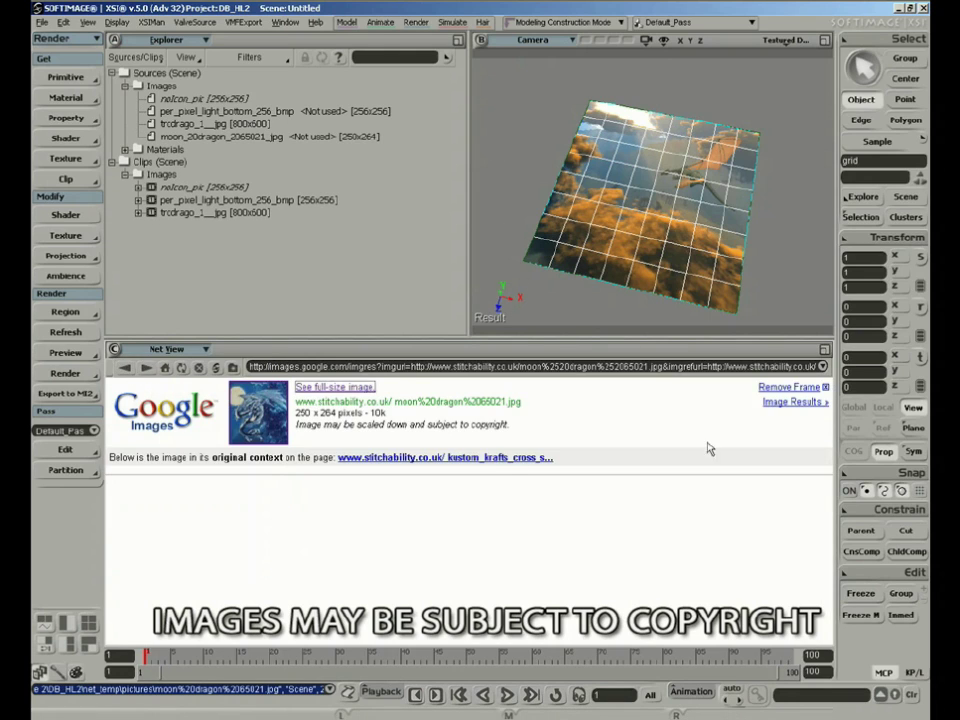
click(124, 368)
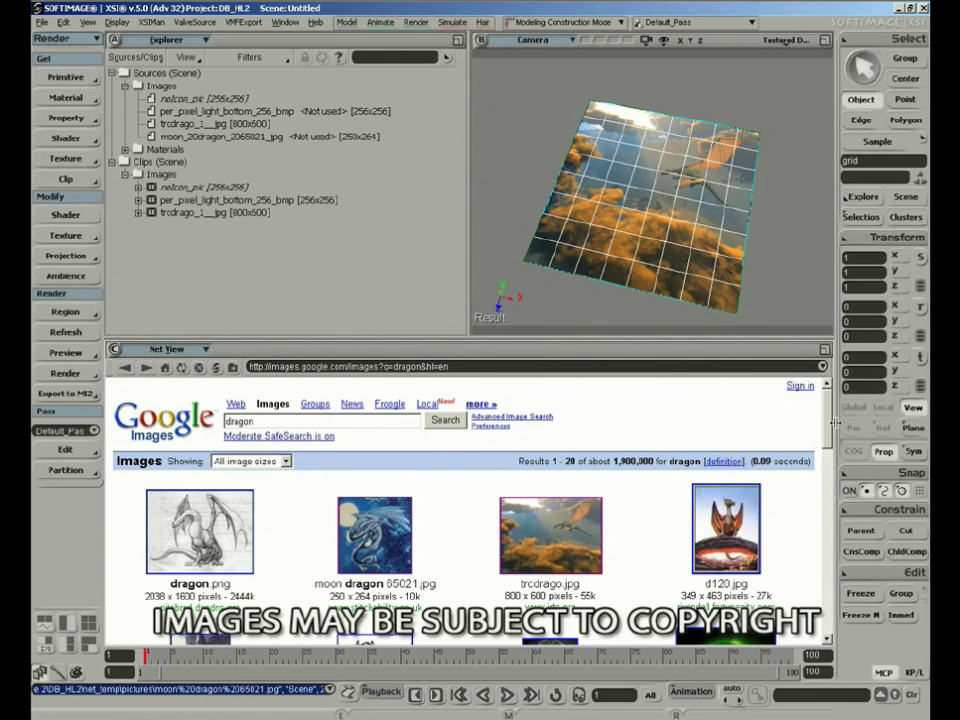
scroll(830, 422, down, 2)
click(784, 405)
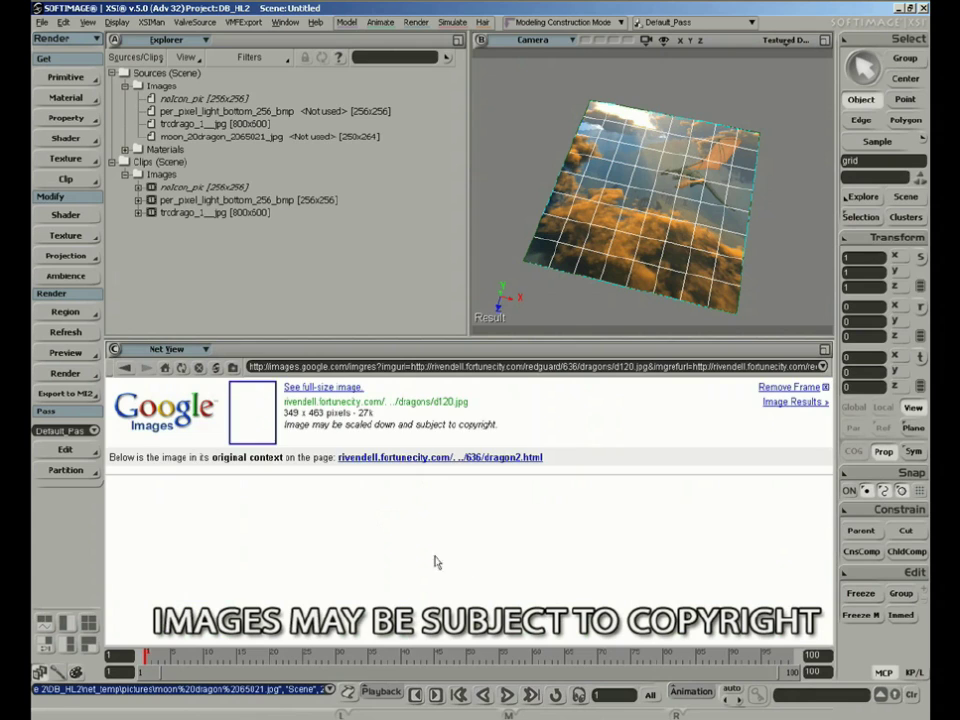
click(320, 387)
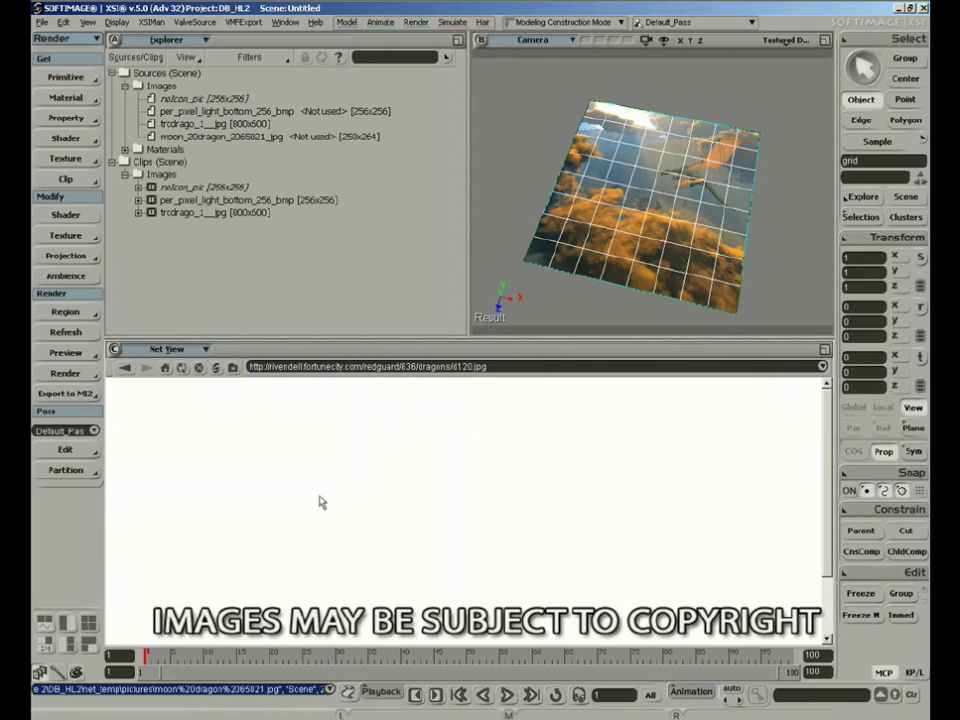
drag(260, 510, 508, 186)
drag(255, 515, 578, 263)
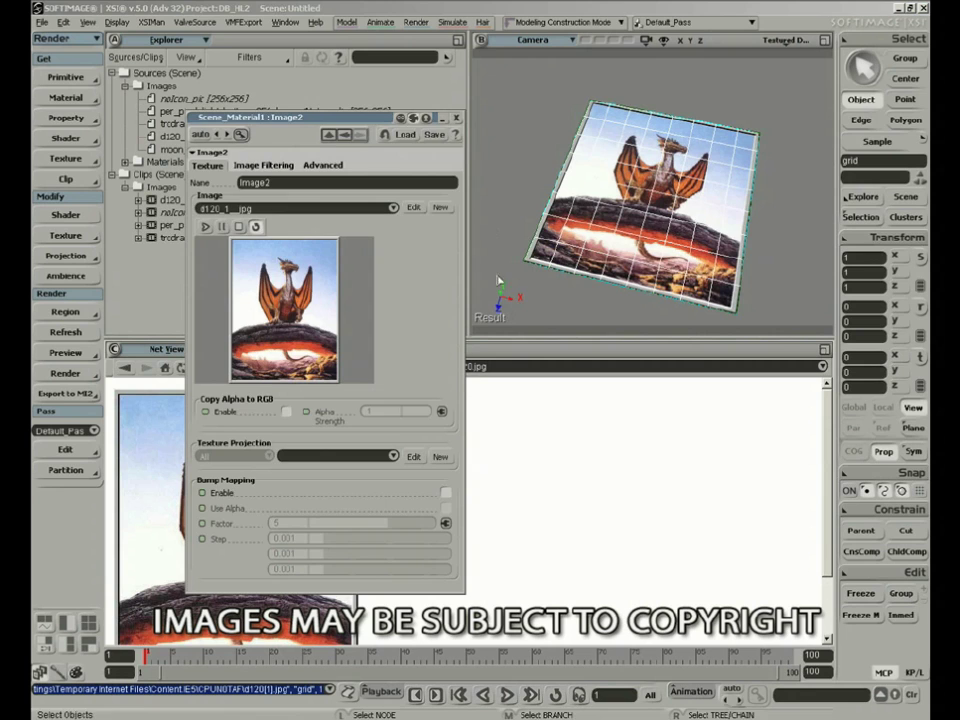
click(457, 119)
key(s)
right_drag(610, 215, 657, 200)
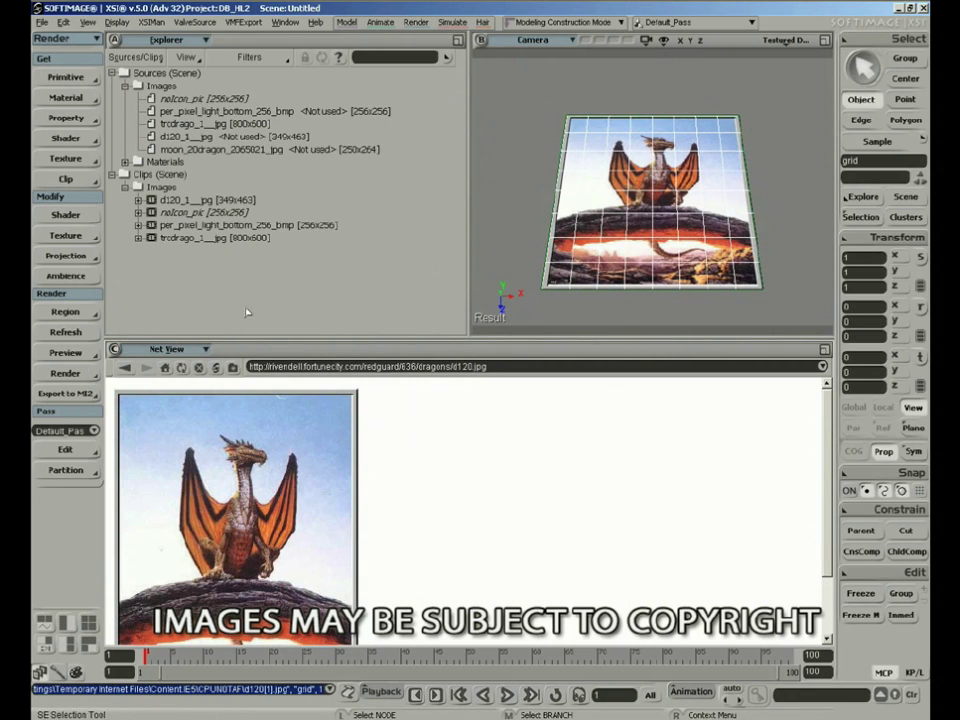
- Switch to Internet Explorer and open the full-size 720 x 720 dragon.jpg from sohowww.nascom.nasa.gov in the dragon image results
click(125, 368)
click(125, 368)
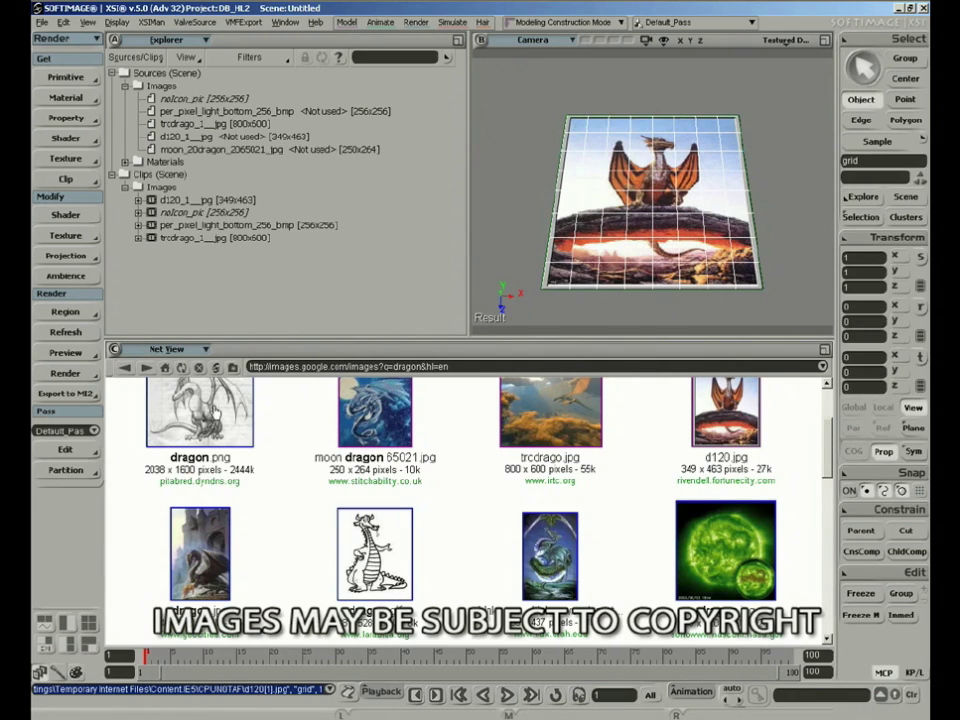
key(alt+Tab)
drag(651, 69, 200, 87)
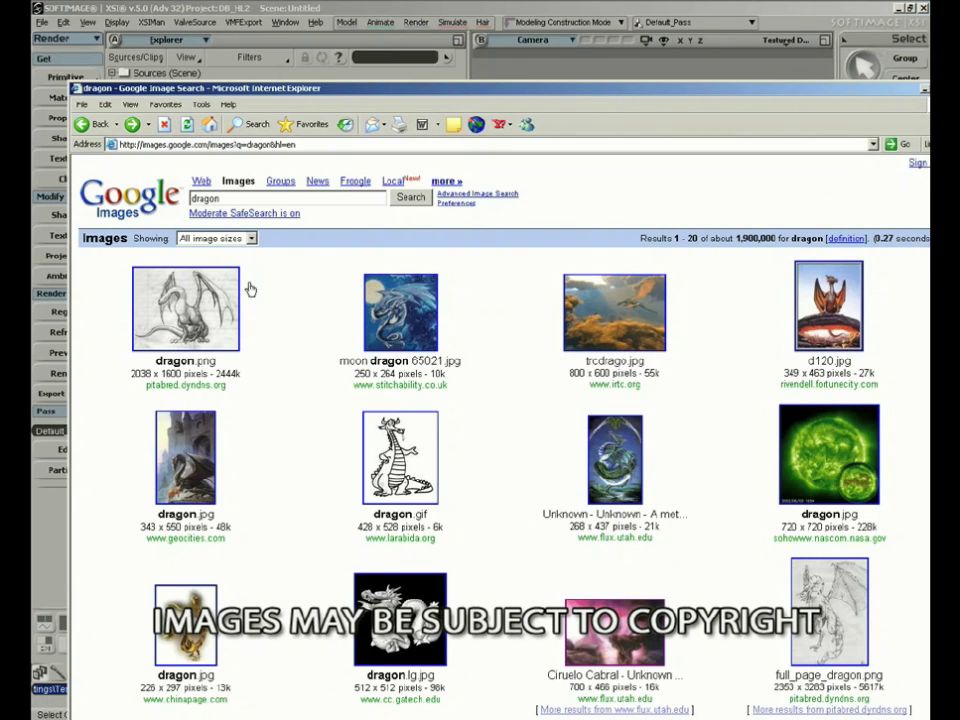
click(88, 124)
click(131, 124)
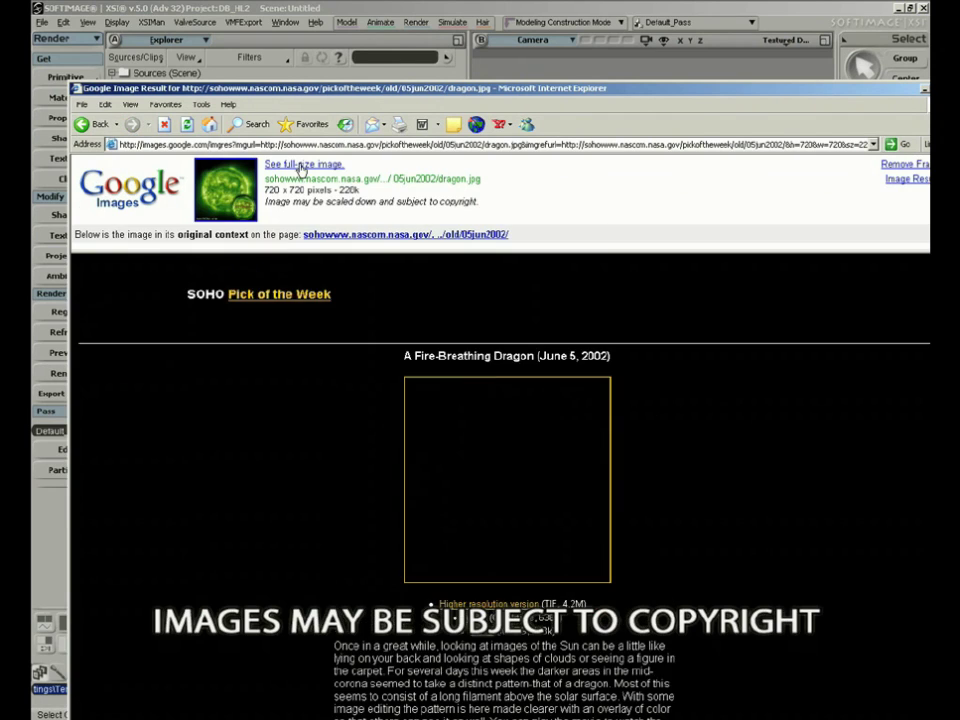
click(300, 162)
- Move the browser window clear of the Camera view, bring dragon.jpg in as a source and apply it to the grid as a texture
drag(400, 96, 570, 425)
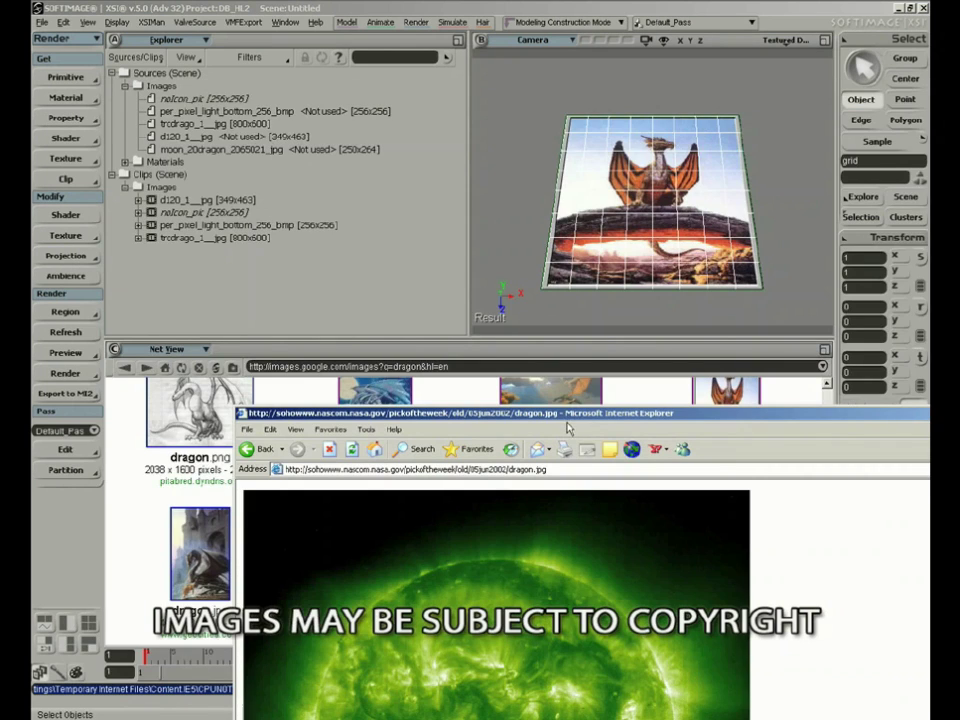
drag(502, 566, 501, 227)
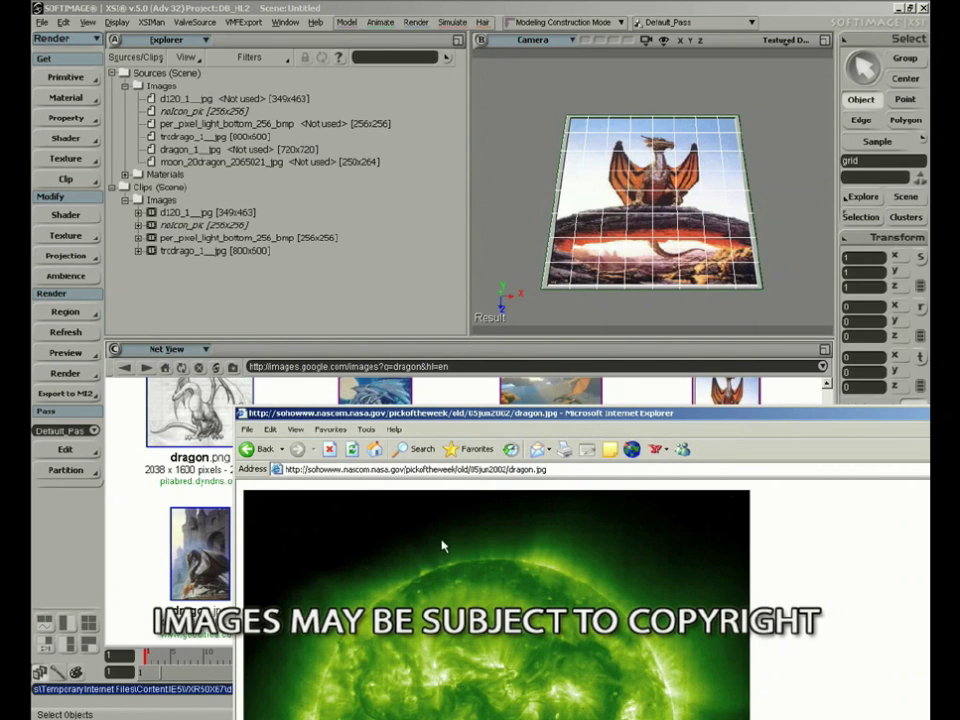
drag(416, 620, 662, 222)
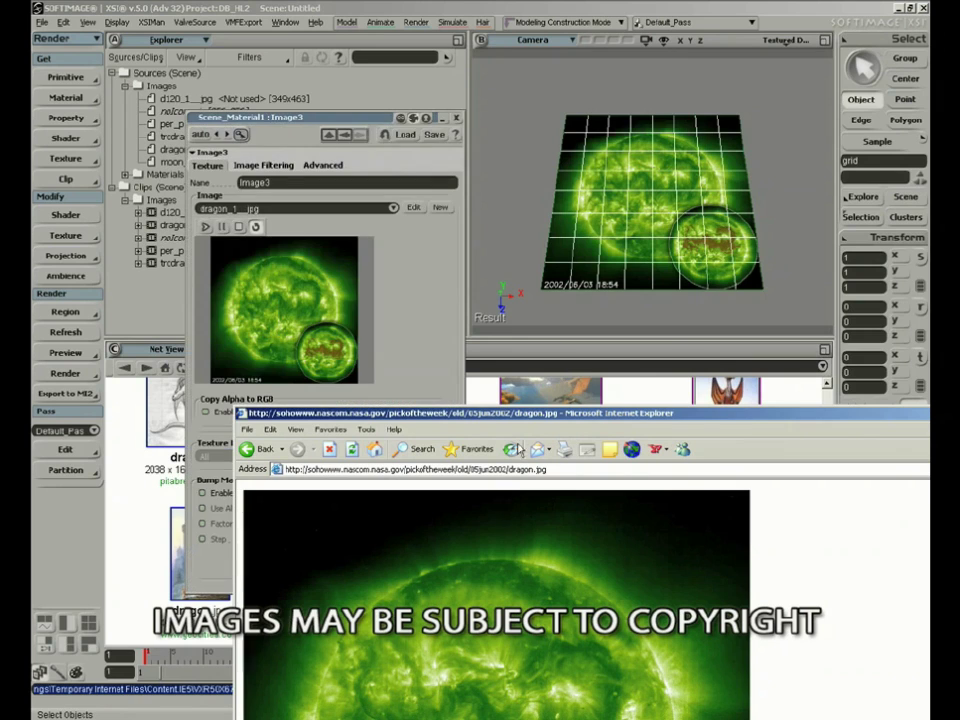
click(456, 118)
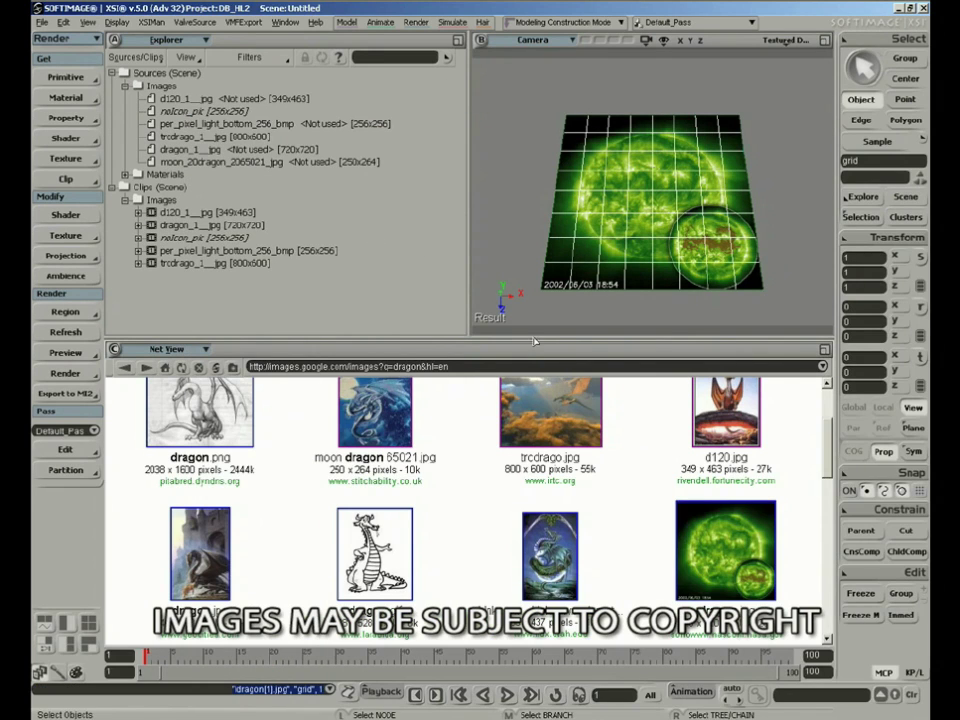
- Deselect the grid and run a new Google image search for "brick wall" in the Net View
key(s)
mouse_move(638, 210)
right_down()
mouse_move(577, 241)
mouse_move(606, 261)
mouse_move(647, 85)
mouse_move(628, 193)
right_up()
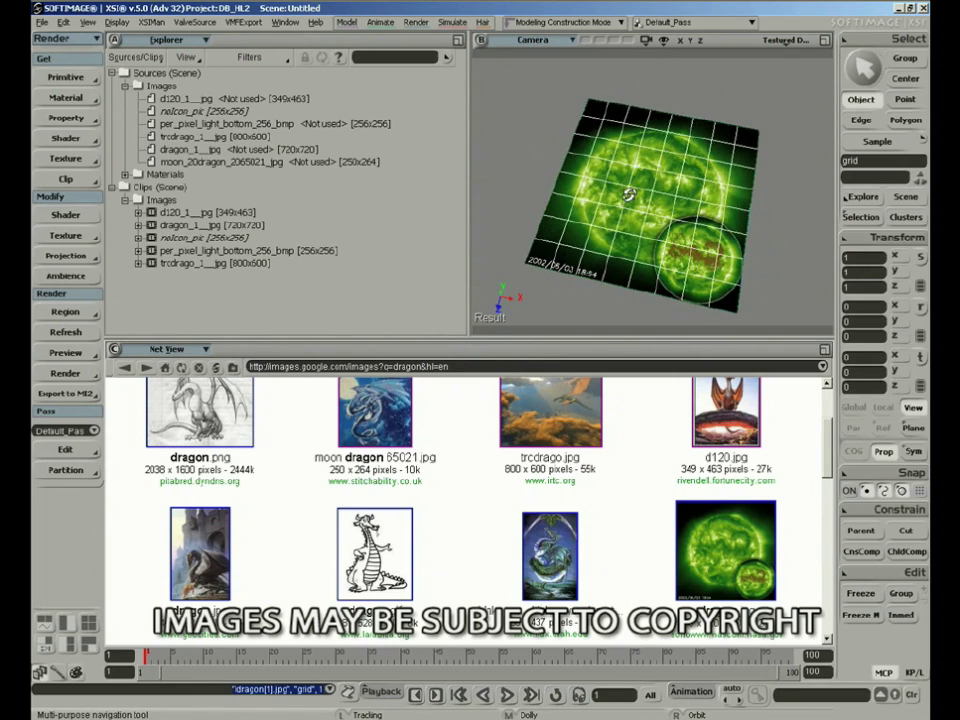
click(490, 172)
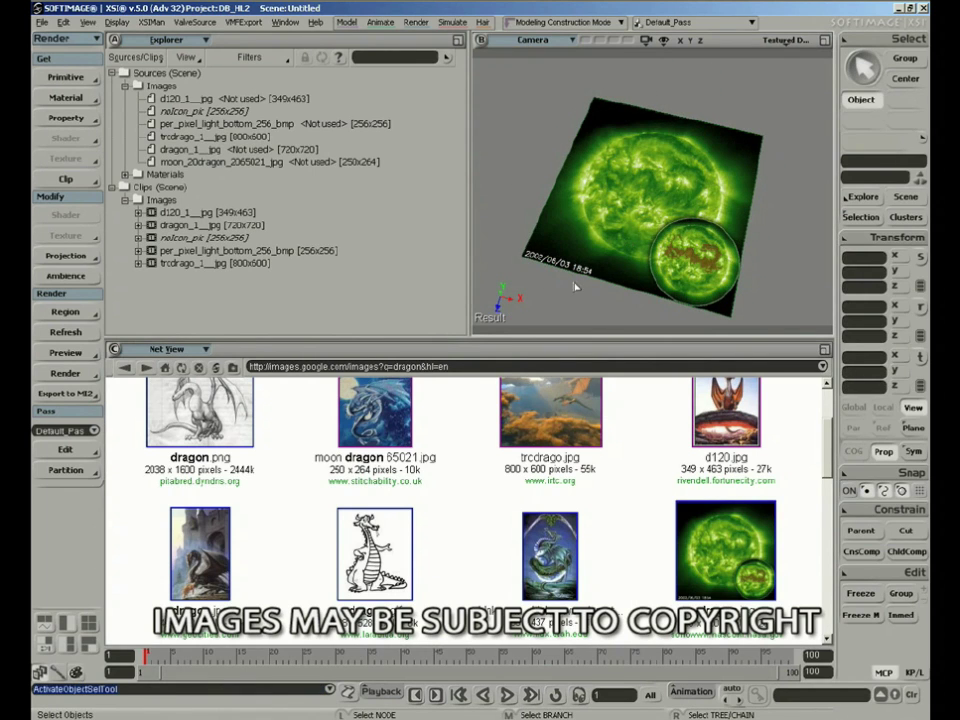
scroll(626, 416, up, 3)
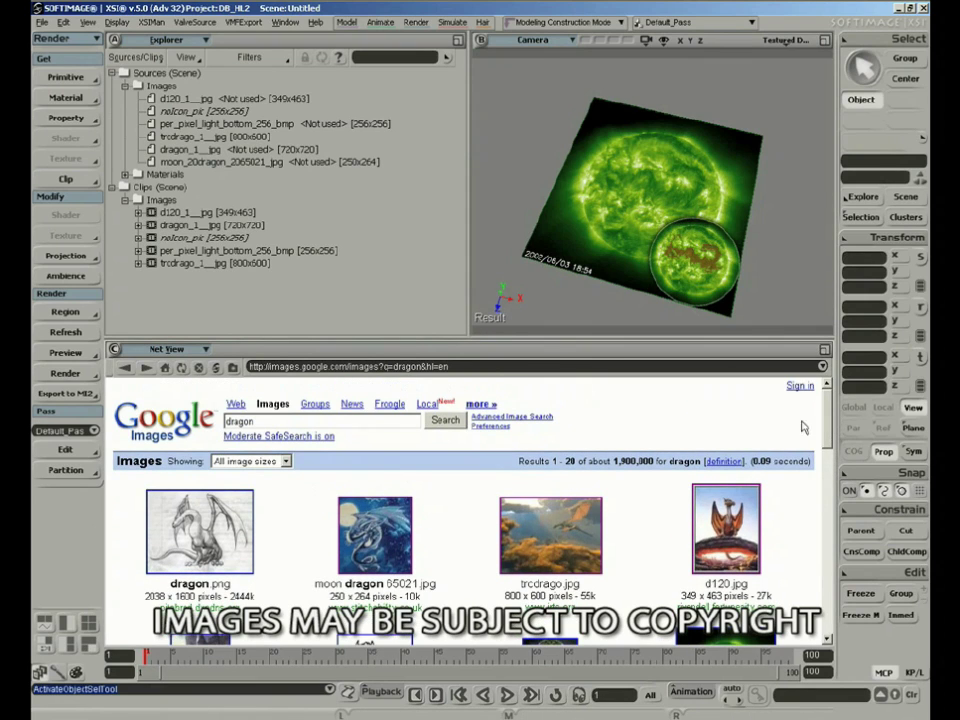
click(279, 425)
key(ctrl+a)
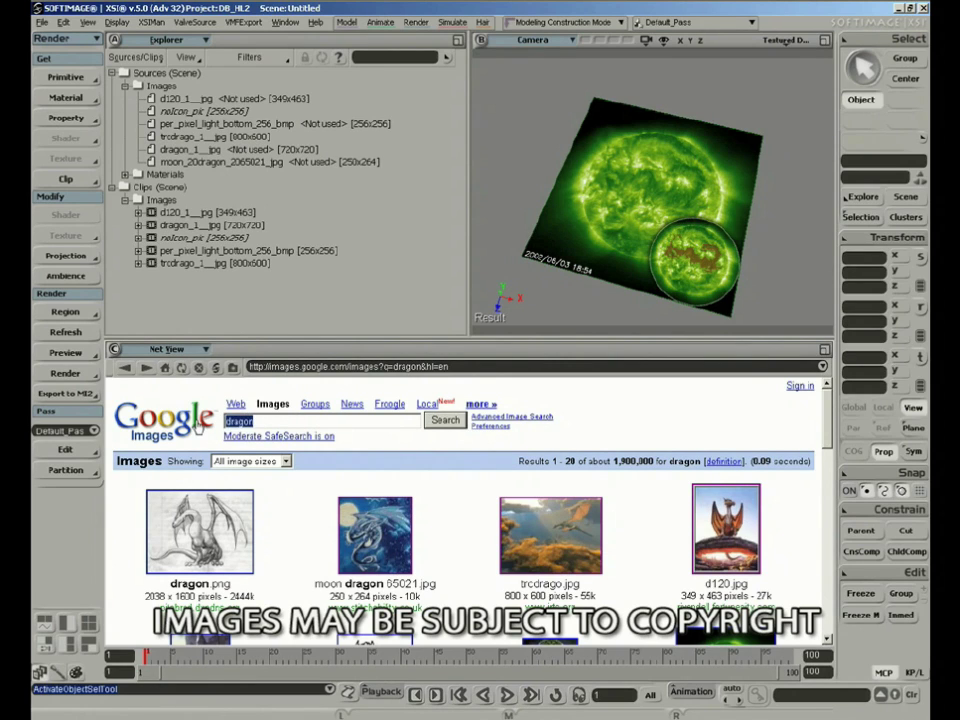
text(br)
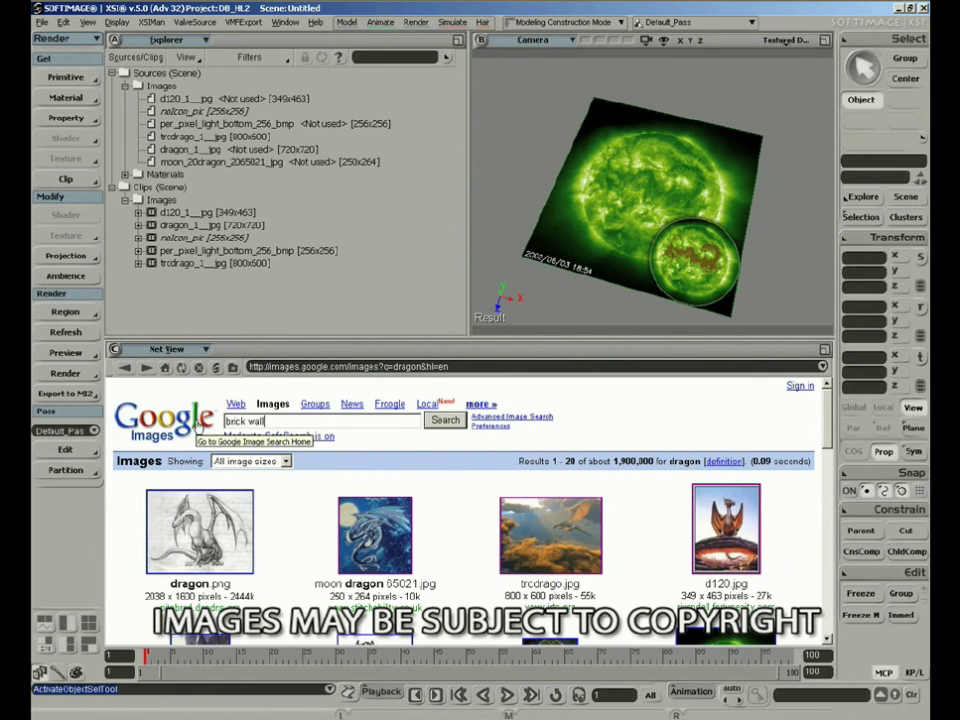
text(ick wall)
key(Return)
- Open the full-size 800 x 600 city_brick_wall.jpg from the brick wall results and look over the whole picture
drag(829, 419, 807, 431)
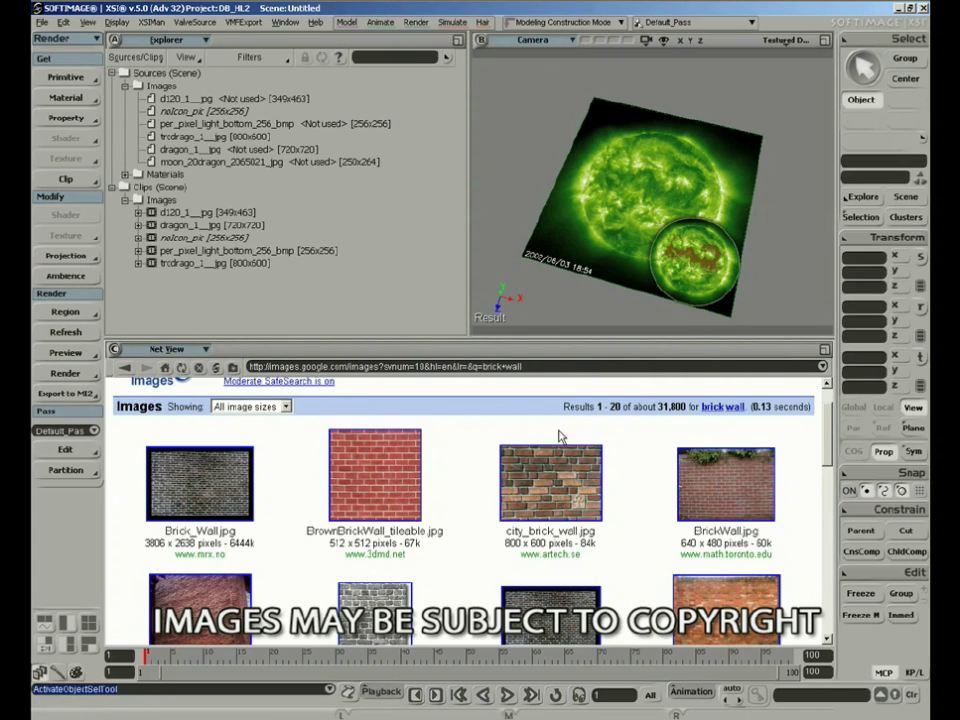
click(548, 490)
click(357, 388)
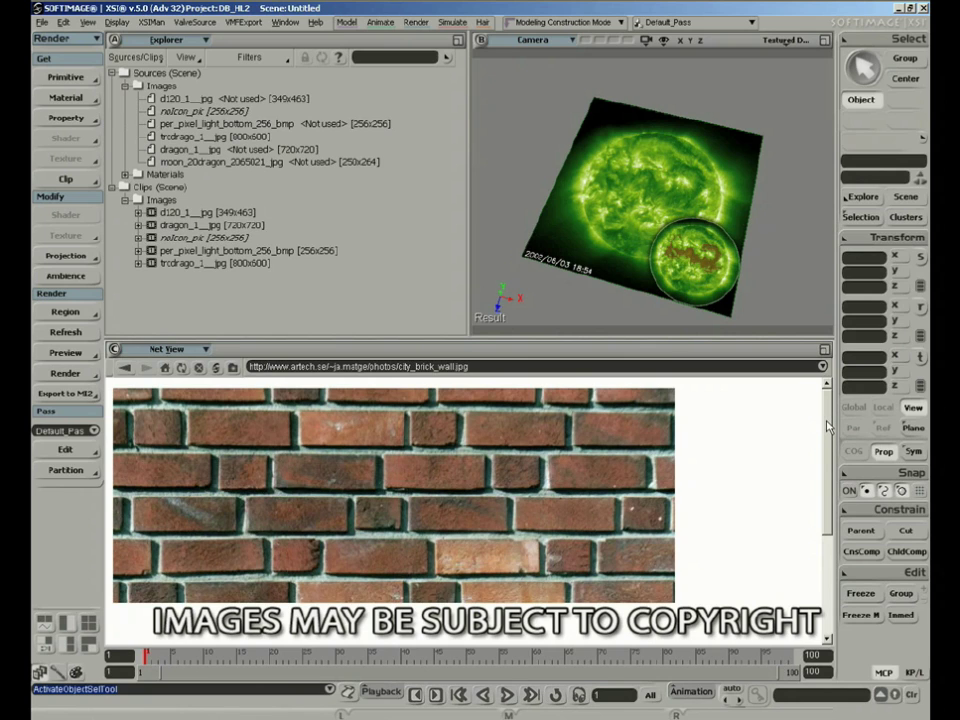
drag(827, 425, 827, 523)
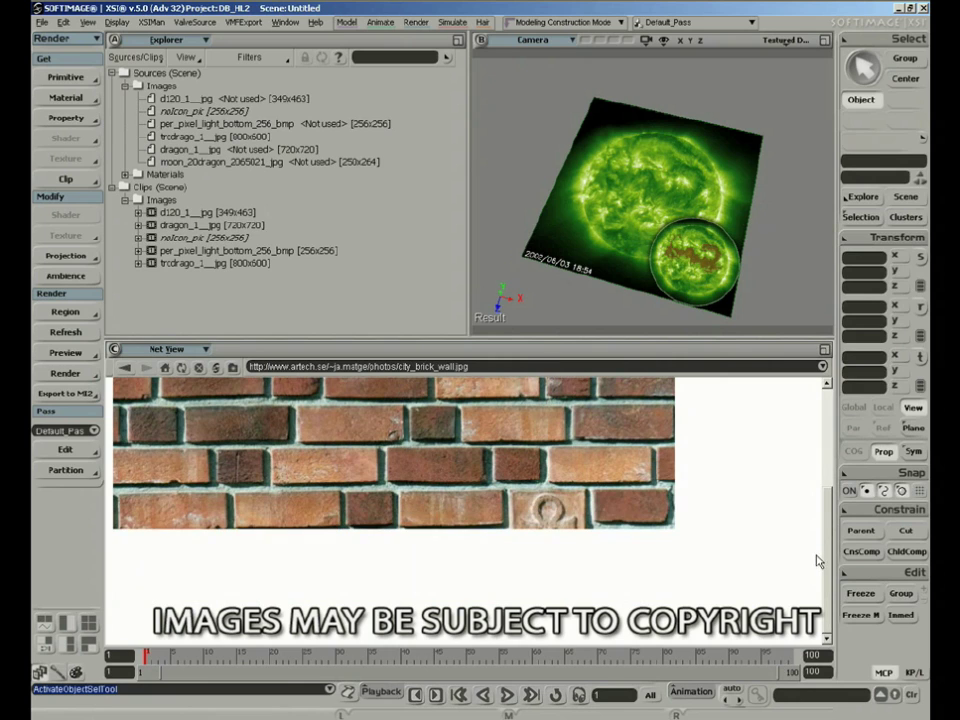
drag(829, 547, 837, 411)
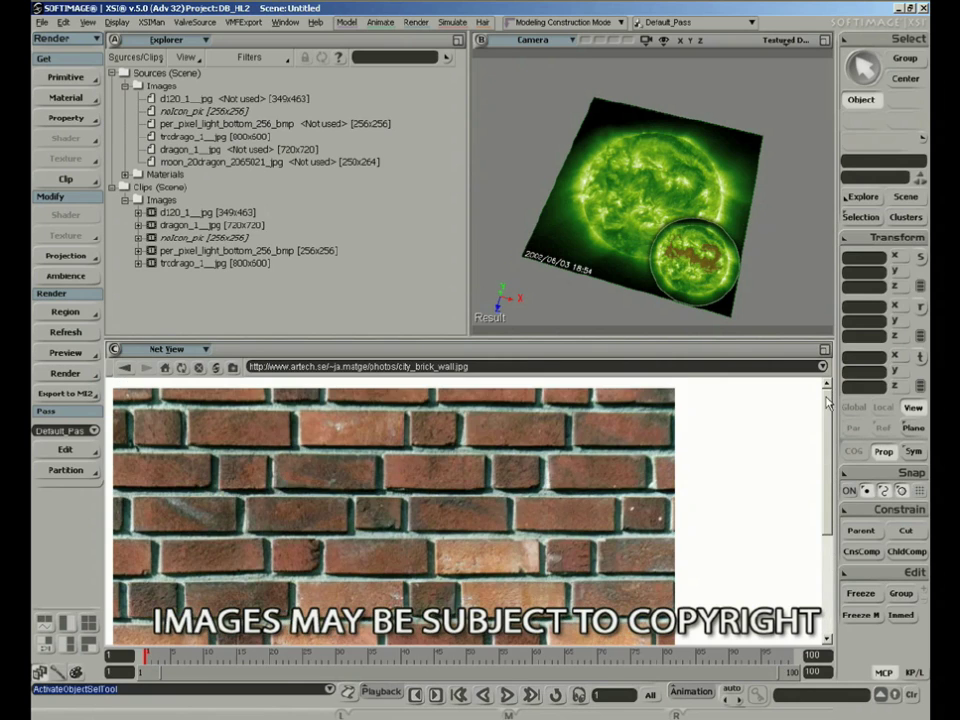
- Apply city_brick_wall.jpg to the grid as a texture, close its property page and select the grid
drag(601, 217, 606, 212)
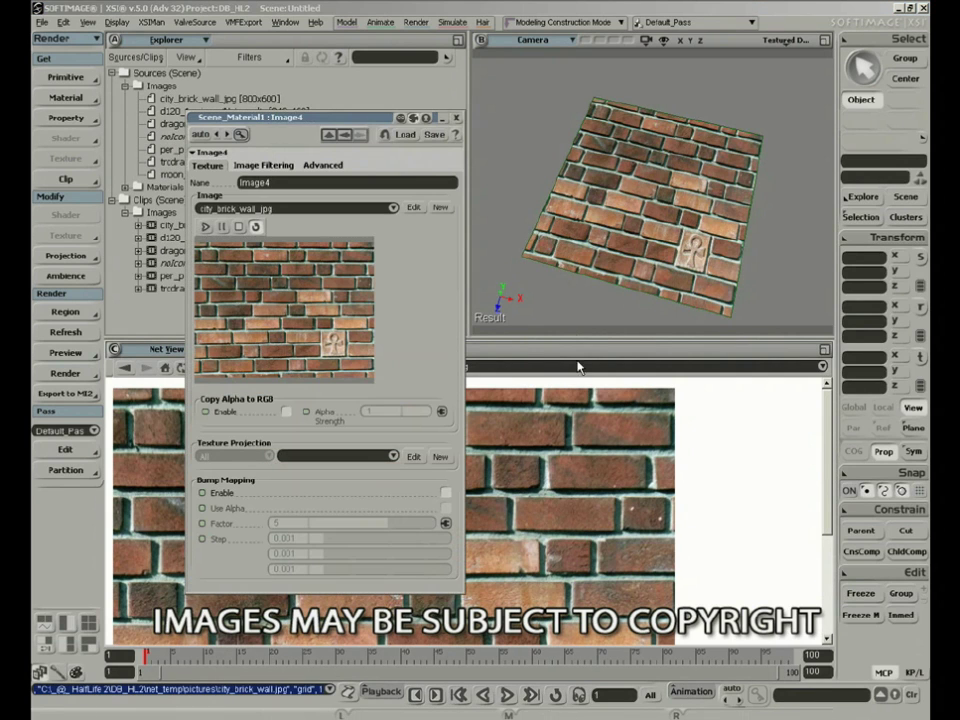
click(456, 118)
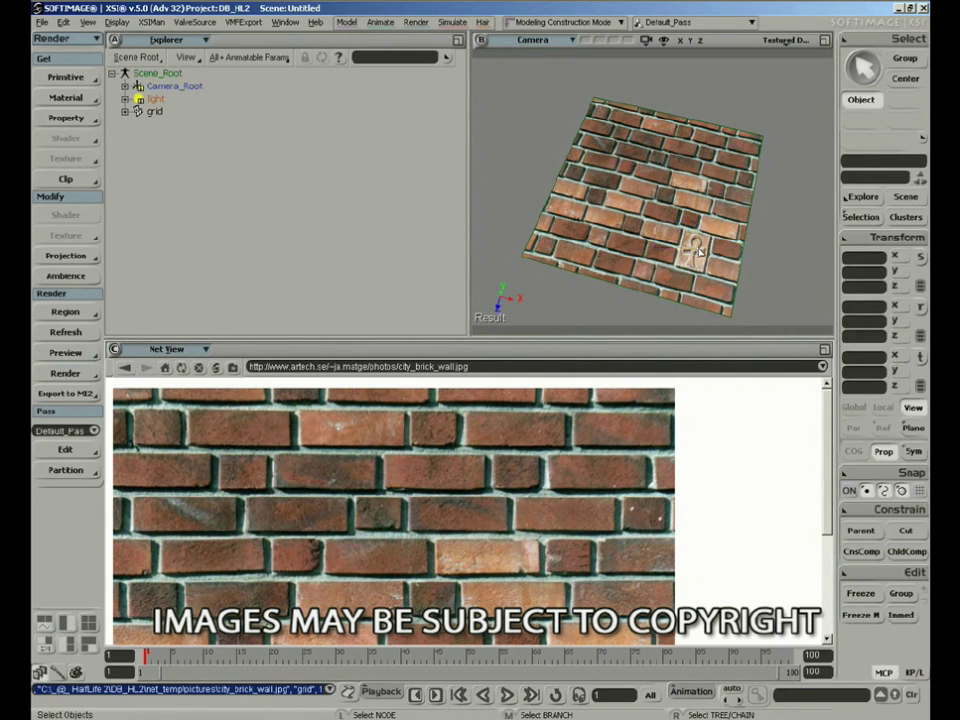
click(666, 243)
mouse_move(666, 243)
right_down()
mouse_move(634, 99)
mouse_move(658, 263)
mouse_move(667, 257)
right_up()
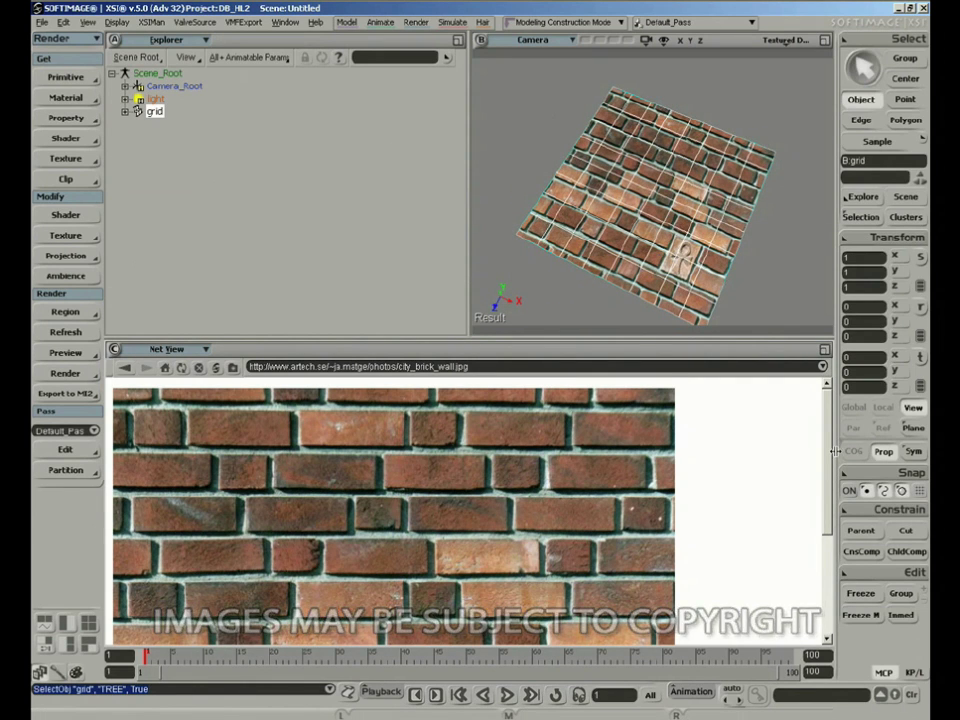
drag(826, 434, 800, 376)
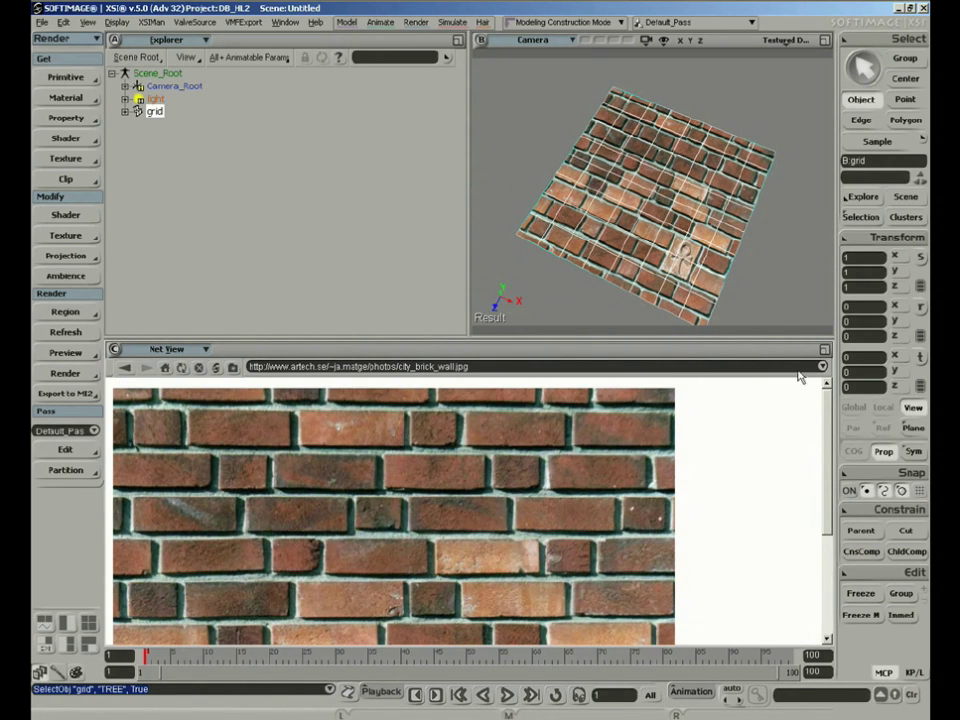